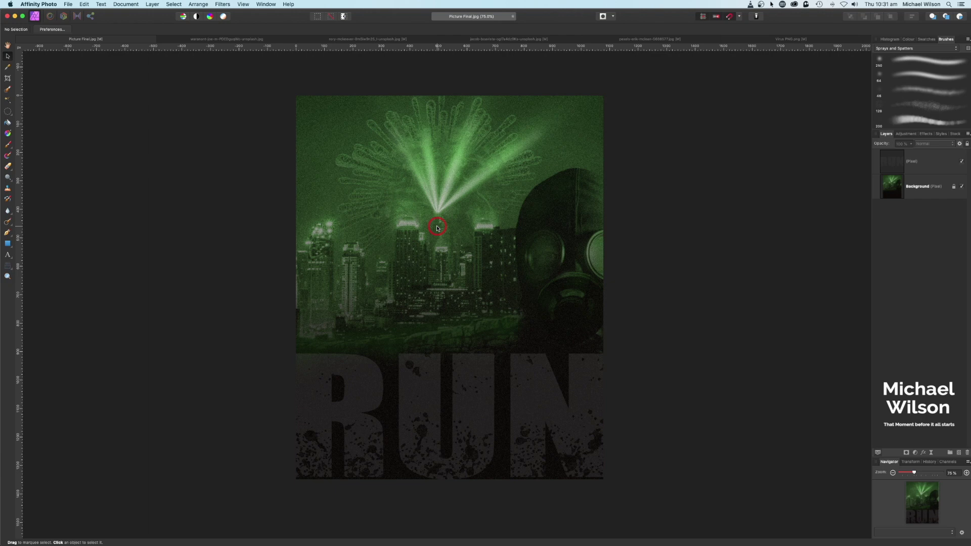
Create a new document from the Social Media Square Post web preset, 1080 x 1080 px with a transparent background.
click(68, 5)
click(72, 13)
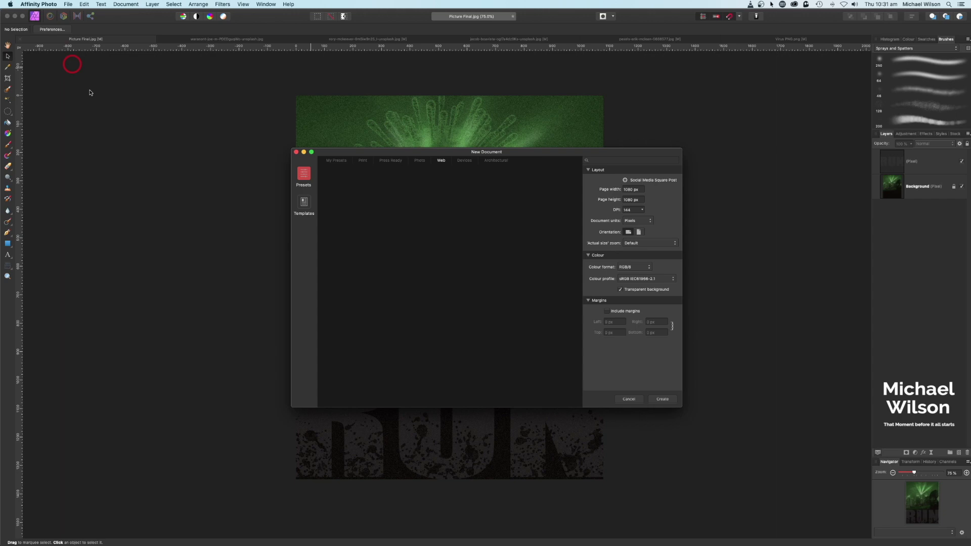
click(305, 202)
click(305, 177)
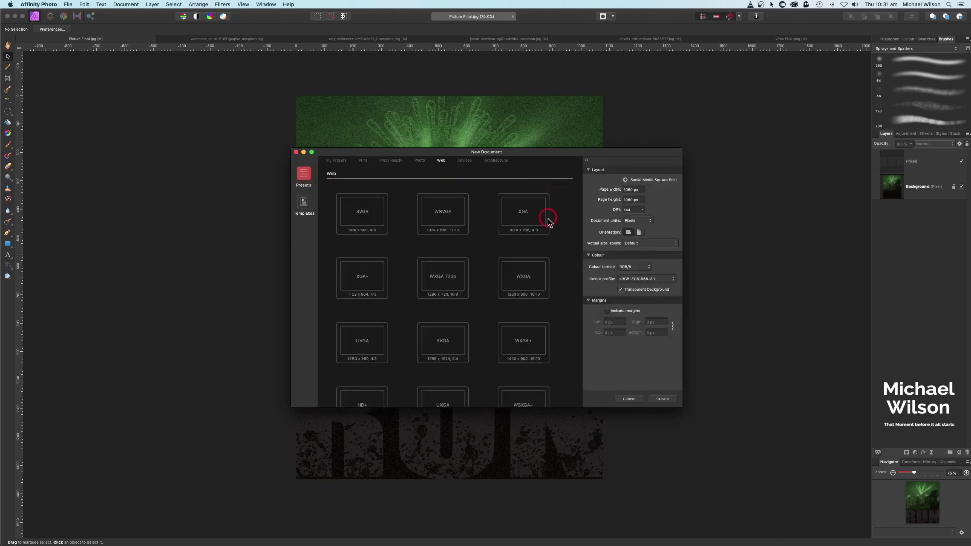
scroll(548, 220, down, 3)
scroll(549, 220, down, 3)
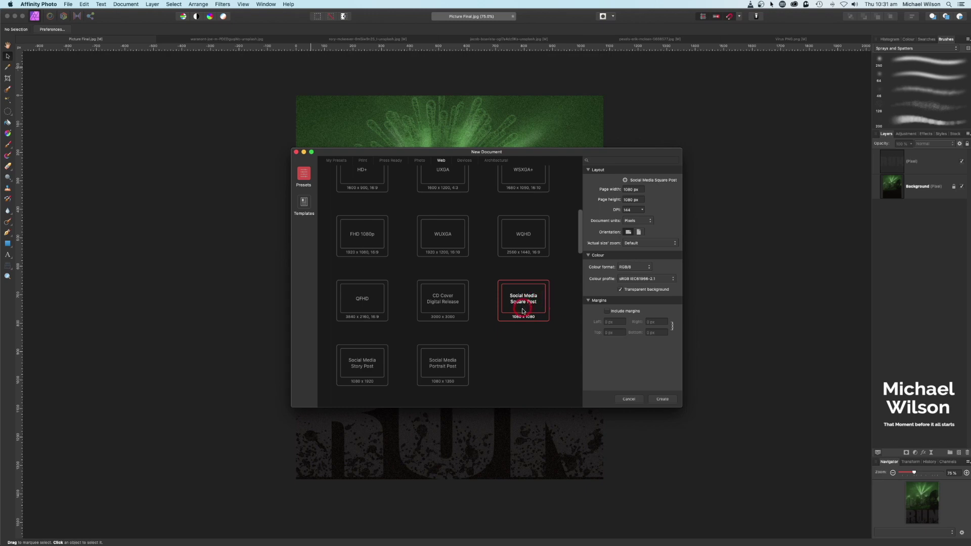
click(527, 321)
click(662, 401)
key(h)
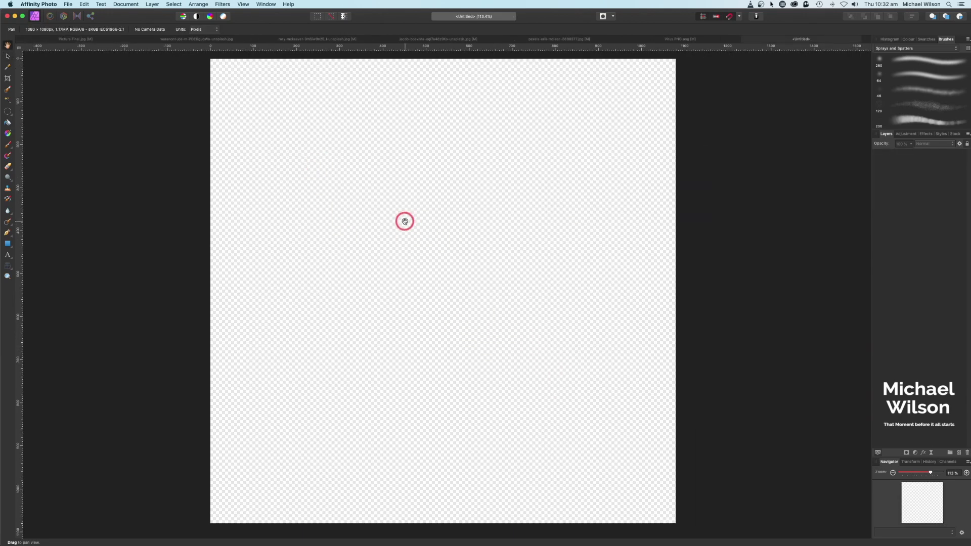
Move the new untitled document to the first place among the open documents.
click(407, 223)
drag(800, 40, 98, 39)
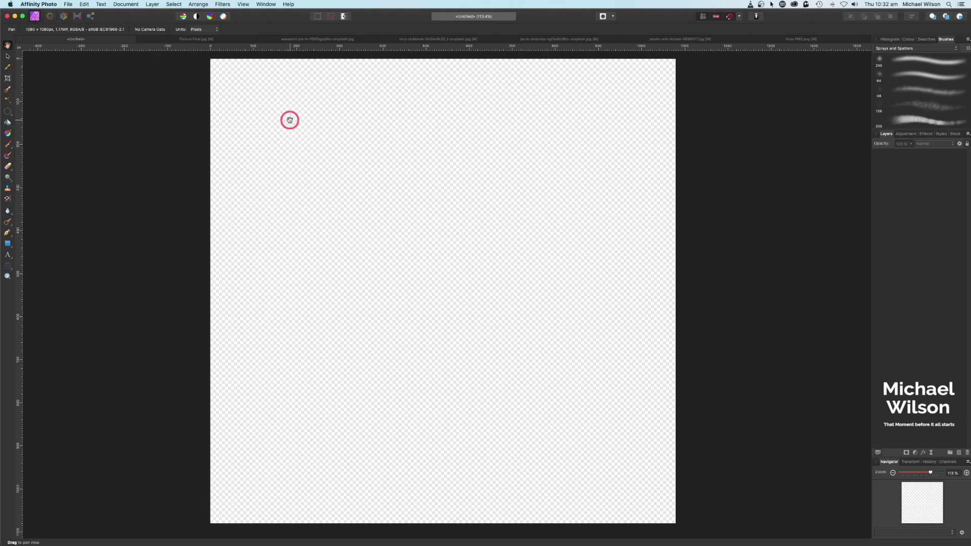
scroll(418, 273, left, 2)
scroll(416, 270, left, 1)
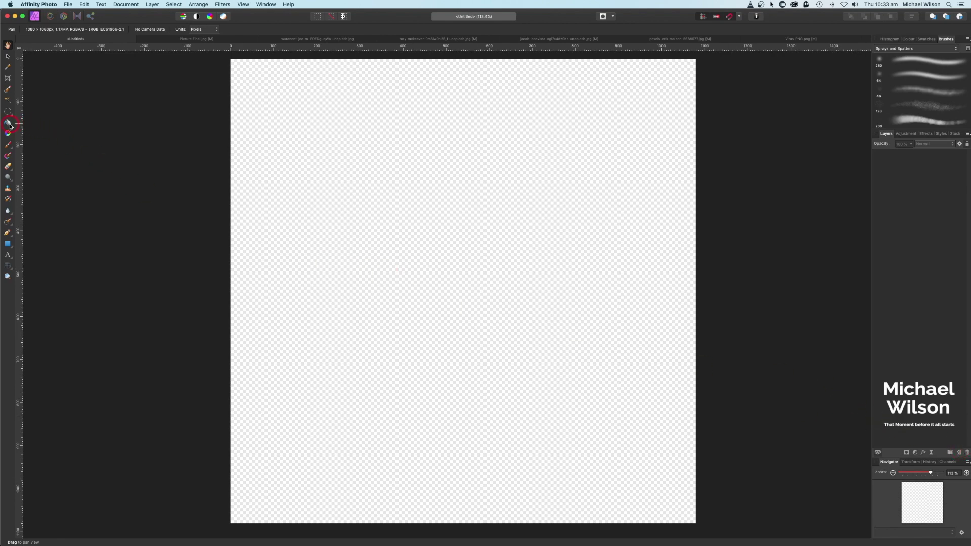
Draw a rectangle with a black fill and fit its side edges to cover the whole square canvas.
click(8, 243)
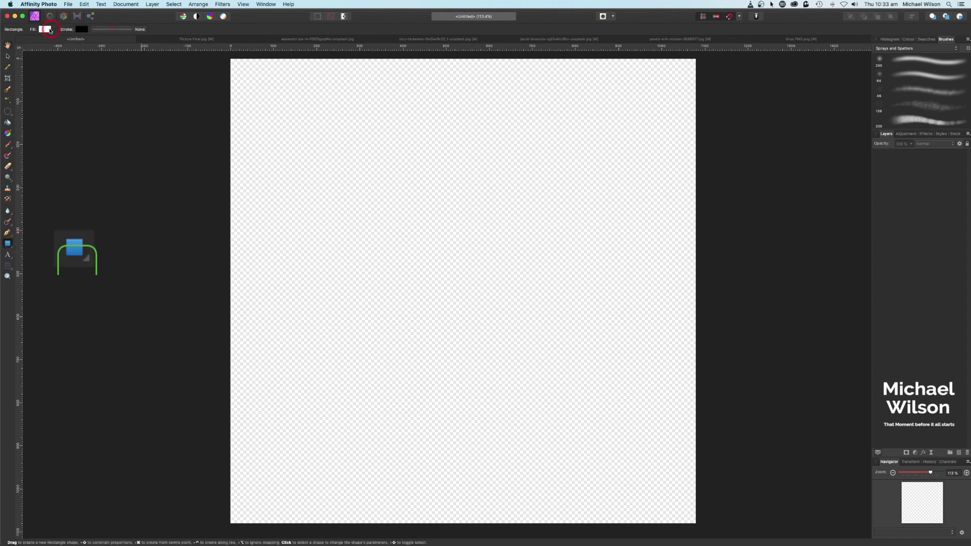
click(45, 29)
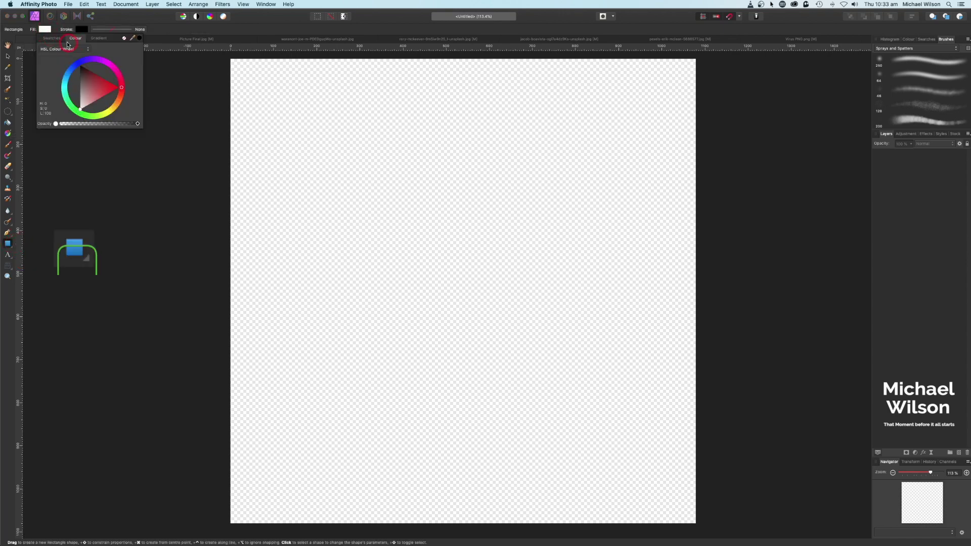
click(60, 41)
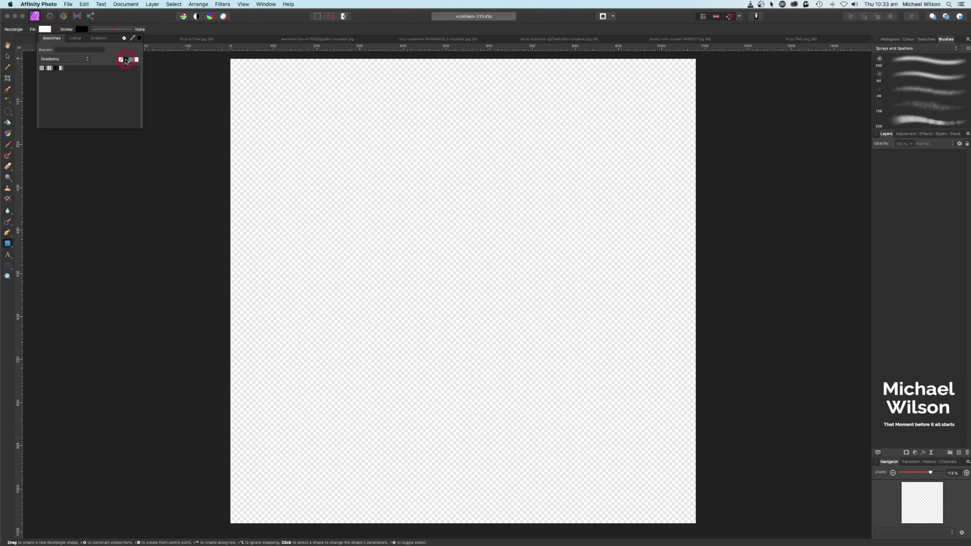
drag(224, 59, 708, 523)
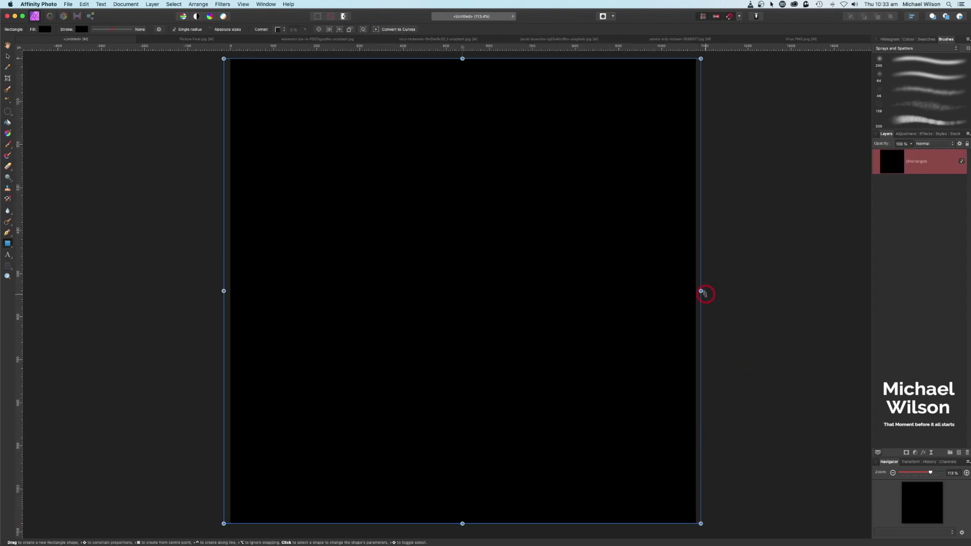
drag(700, 292, 696, 291)
drag(224, 291, 231, 292)
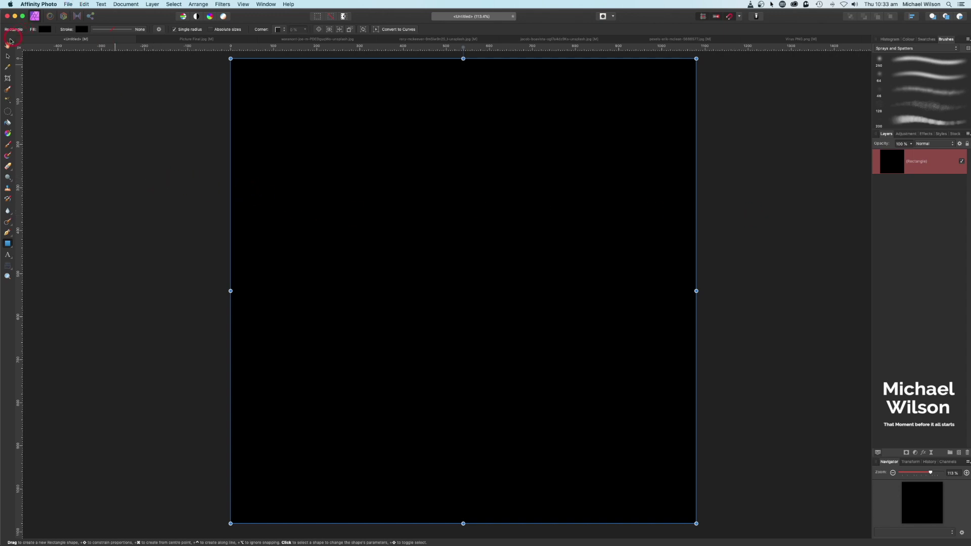
Copy the night skyline photo with the light beams and paste it into the untitled square document.
click(302, 39)
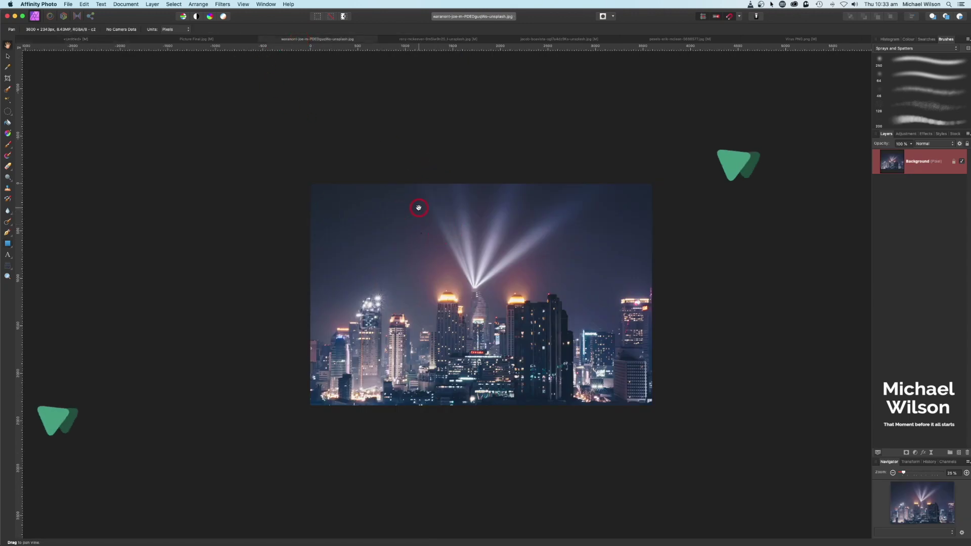
click(76, 39)
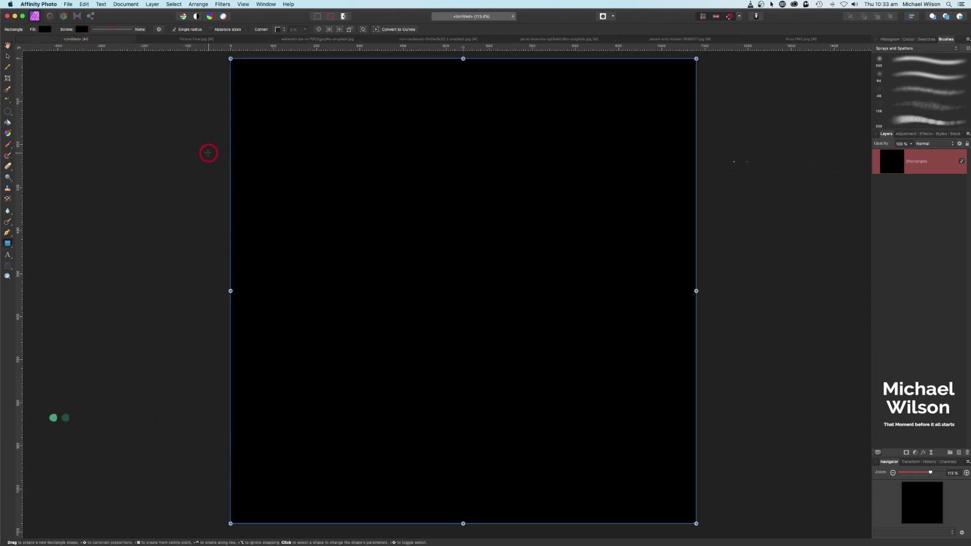
key(super+v)
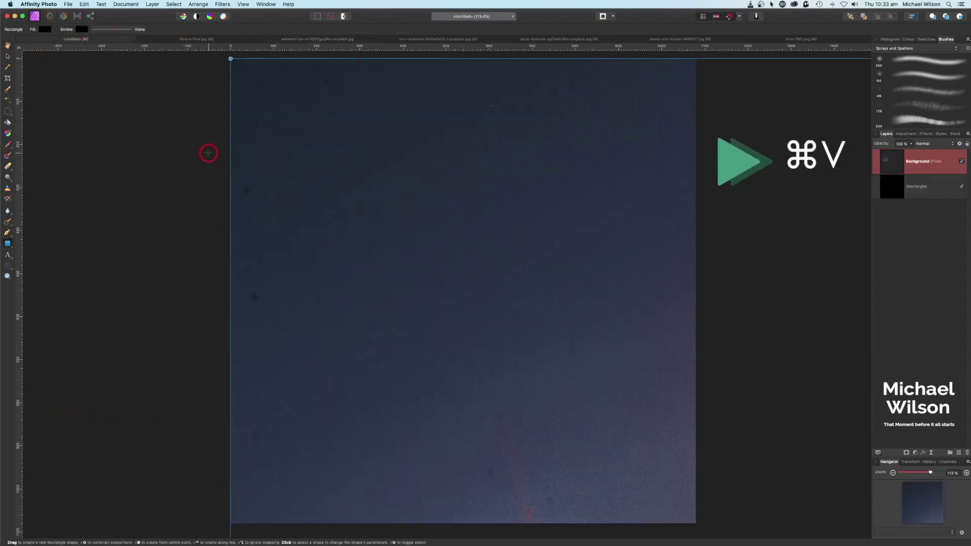
Scale the pasted skyline image down proportionally to the canvas width, aligned with the canvas's upper edge.
click(8, 55)
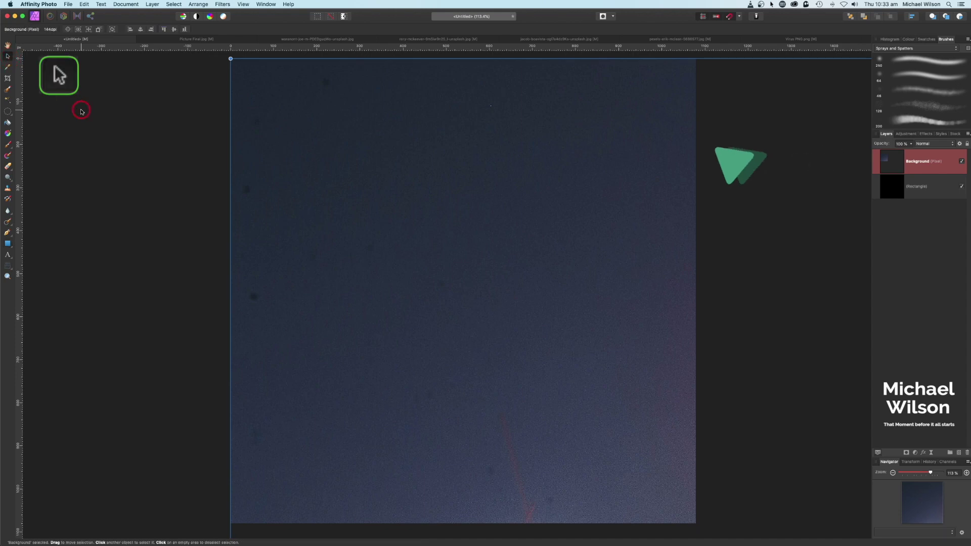
key(super+minus)
key(super+minus)
key(super+minus)
key(super+minus)
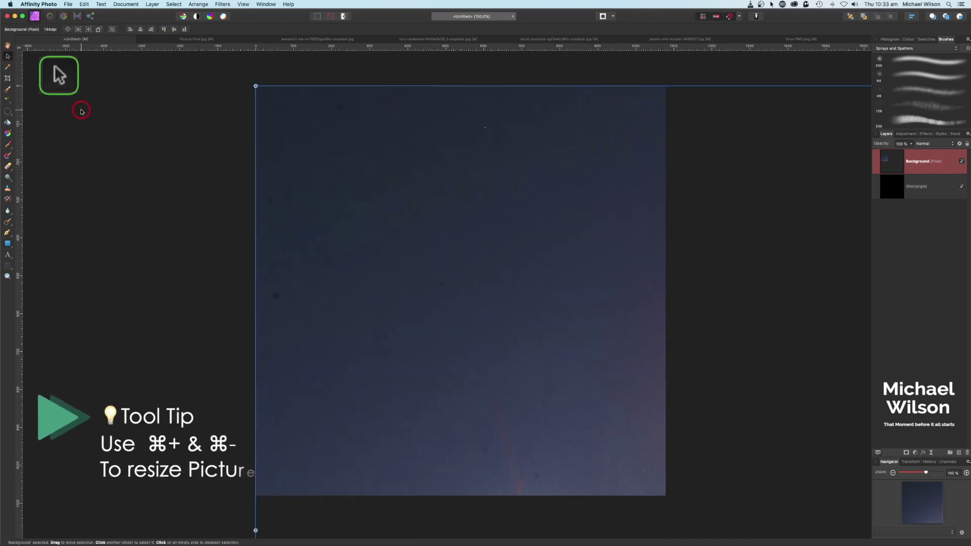
key(super+minus)
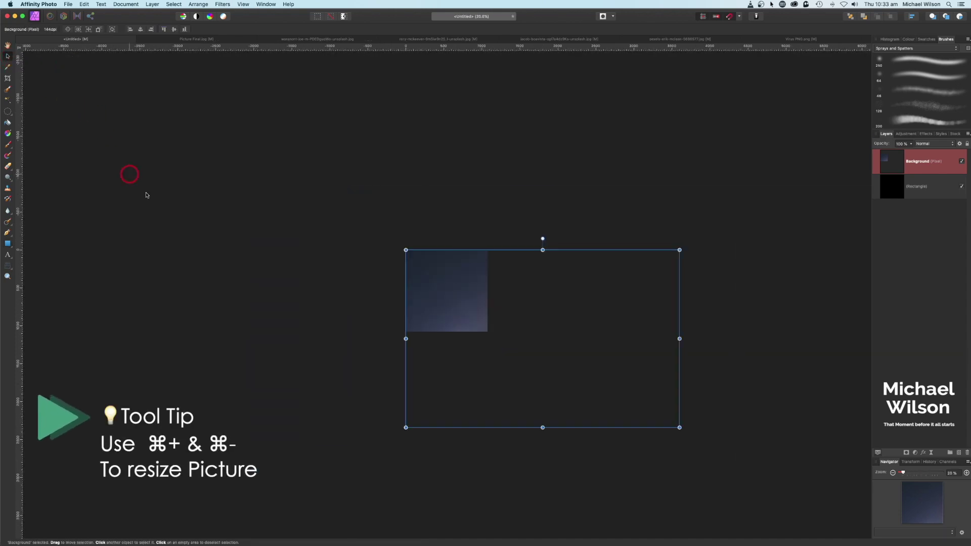
drag(680, 428, 495, 296)
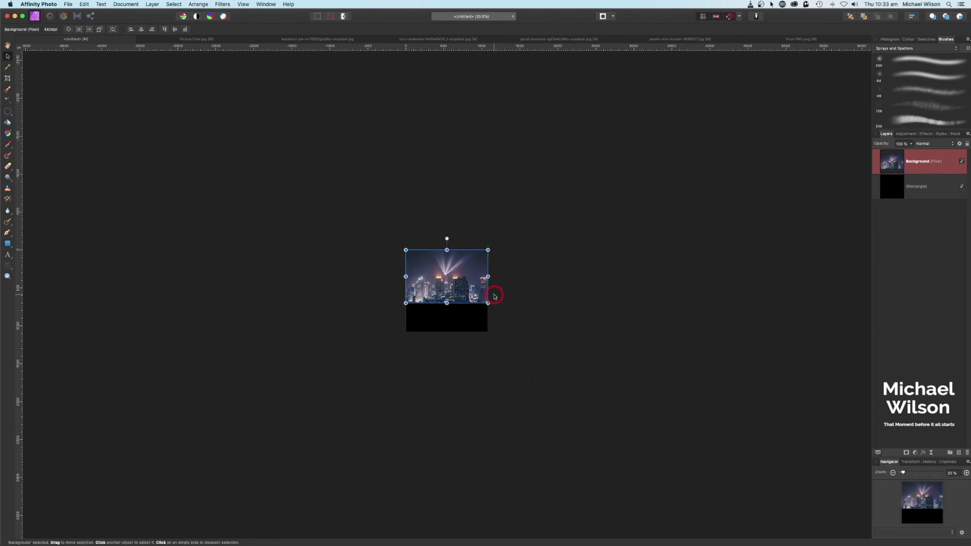
key(super+0)
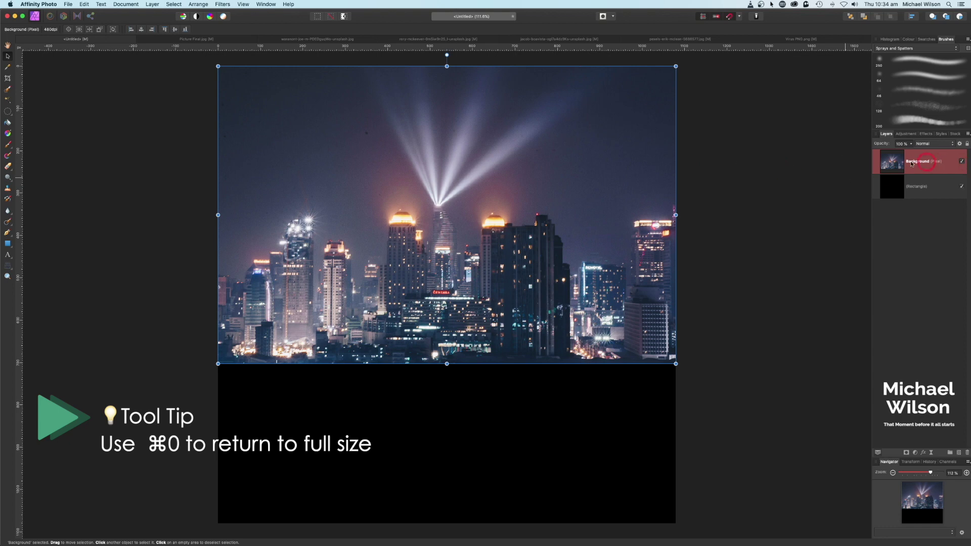
Add a live Depth of Field filter to the skyline layer and turn on Preserve Alpha.
click(931, 454)
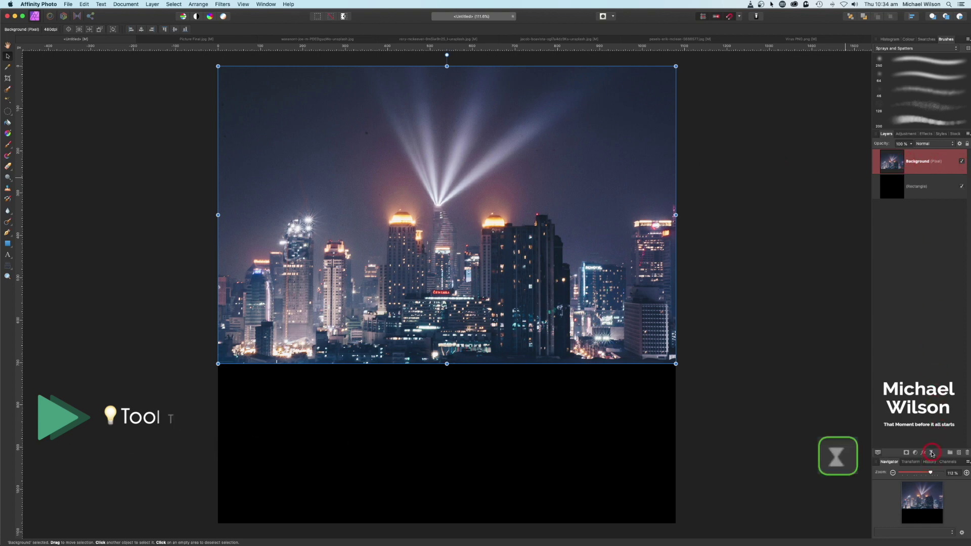
click(933, 453)
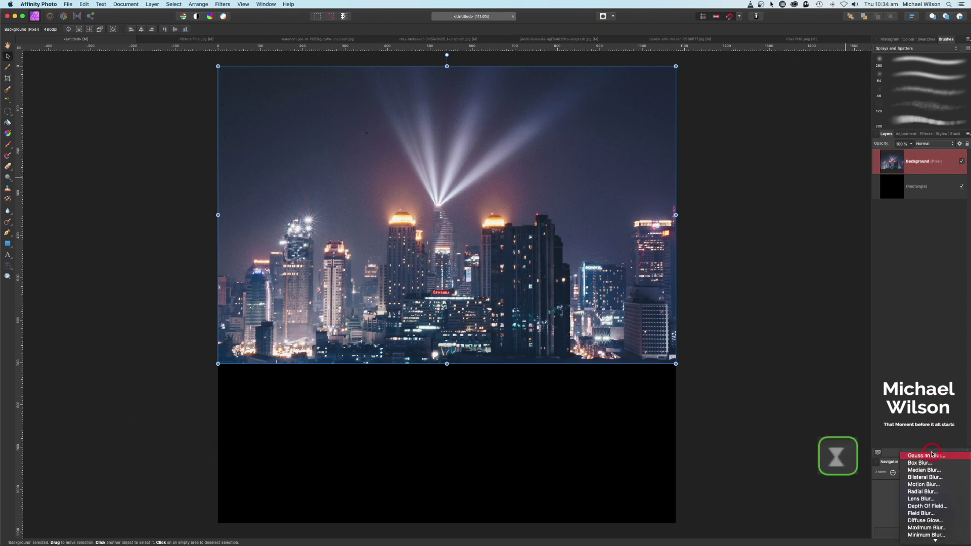
click(927, 506)
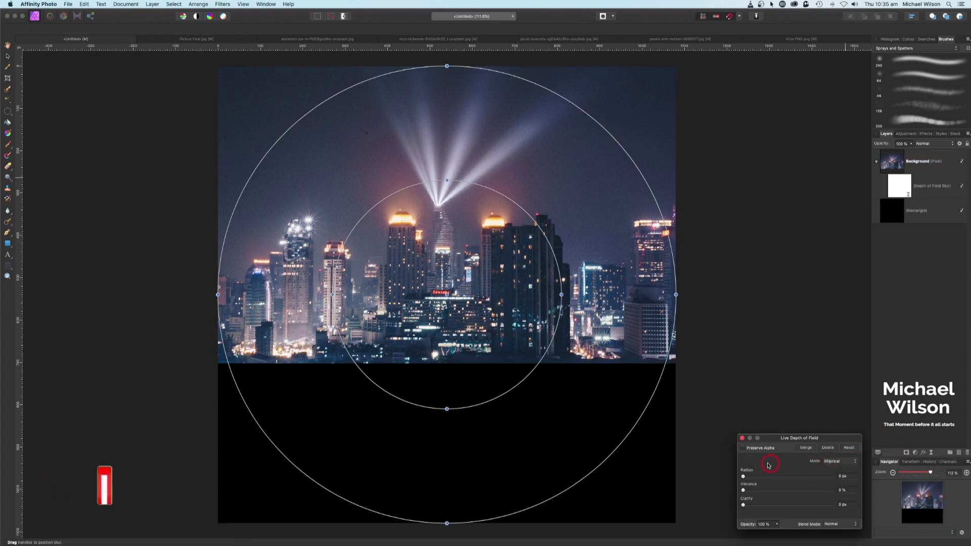
click(743, 448)
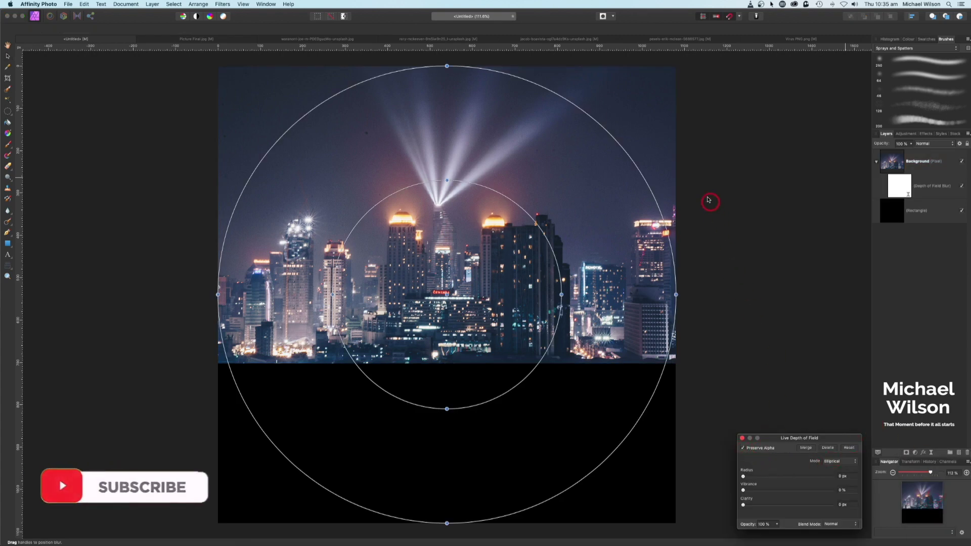
Raise the Depth of Field radius to blur the skyline's sides and shrink the inner focus ellipse to its centre.
click(744, 477)
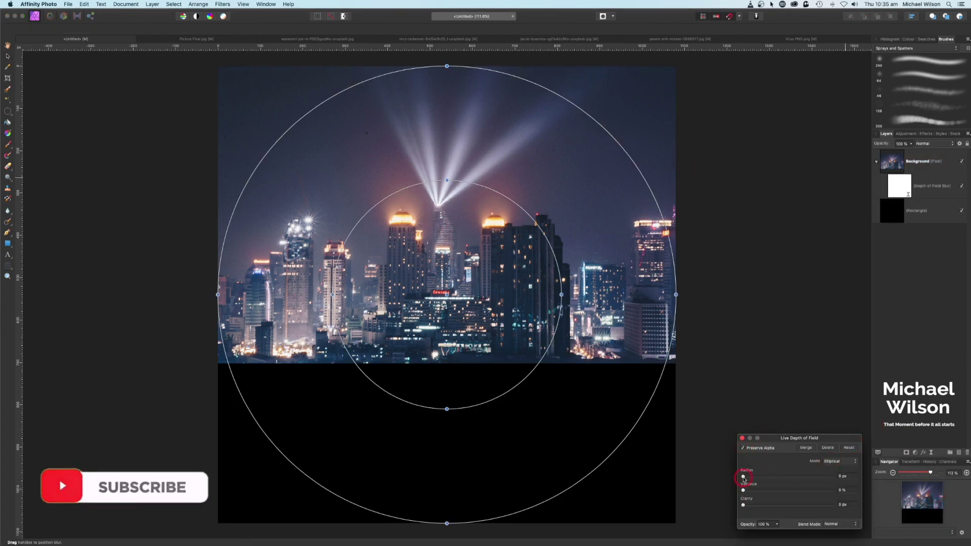
drag(757, 479, 773, 480)
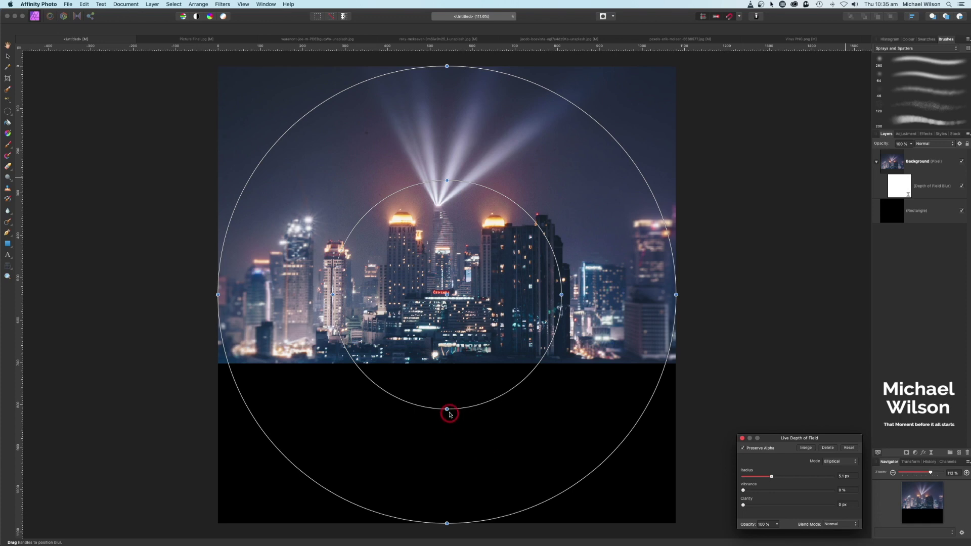
drag(447, 410, 450, 306)
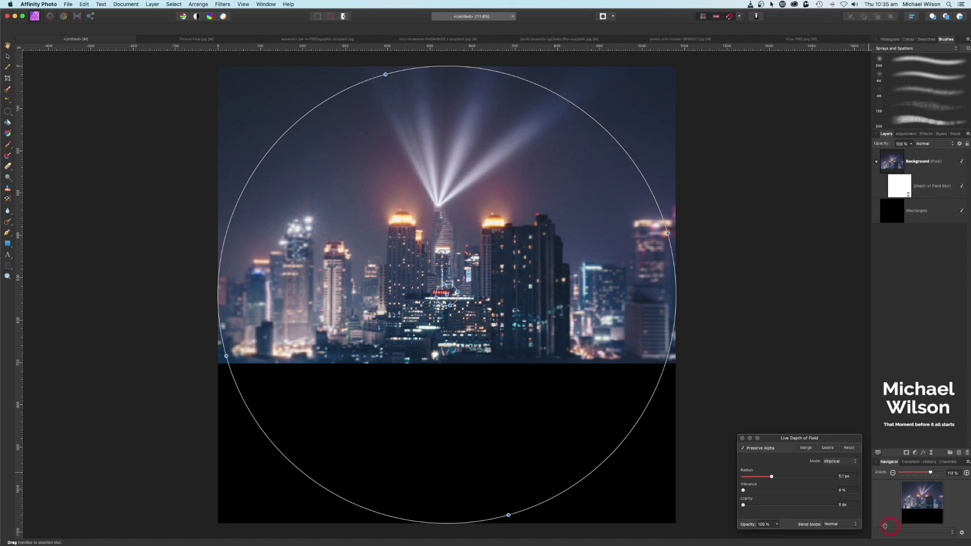
key(v)
click(258, 45)
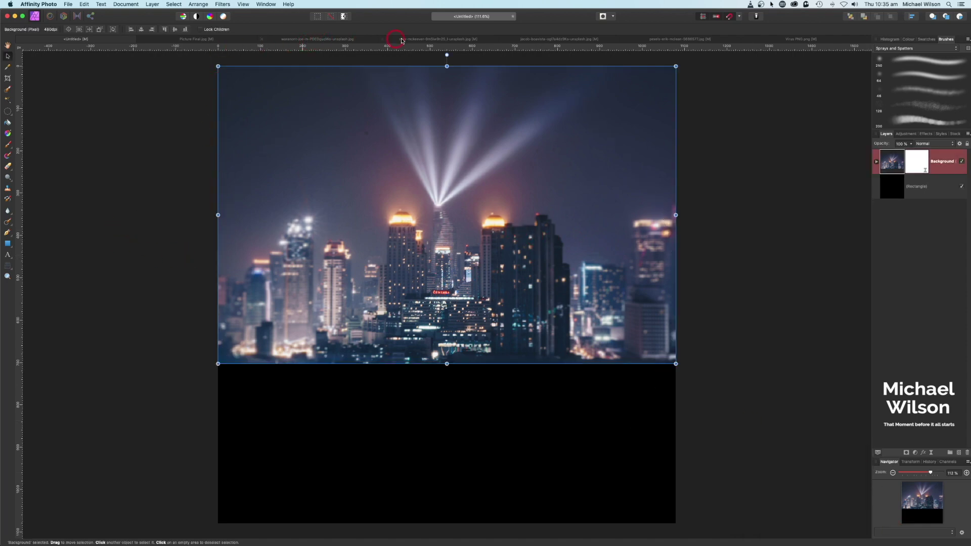
Switch to the stone wall landscape photo and reduce the Selection Brush width to 59 px.
click(426, 39)
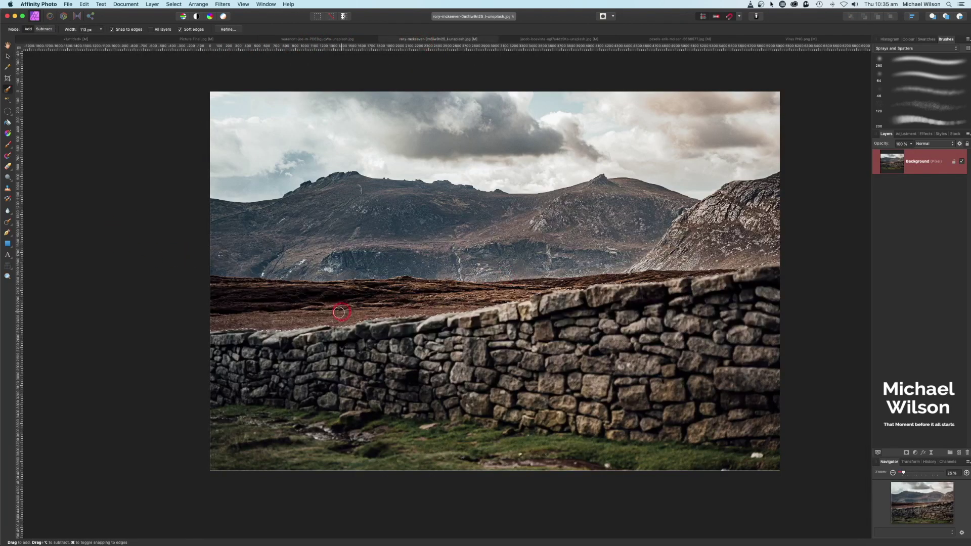
mouse_move(340, 312)
mouse_down()
mouse_move(250, 334)
mouse_move(626, 323)
mouse_up()
key(bracketleft)
key(bracketleft)
key(bracketleft)
key(bracketleft)
key(bracketleft)
key(bracketleft)
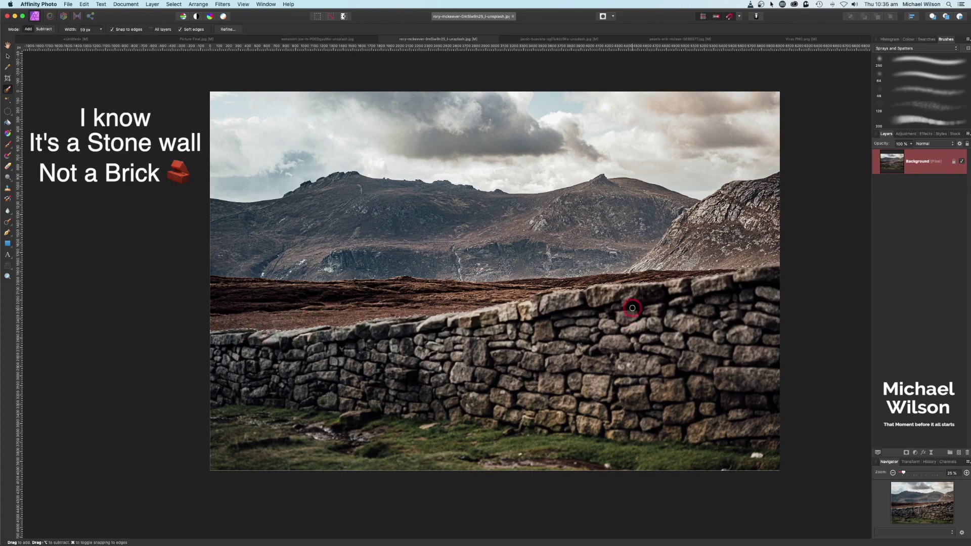
drag(423, 317, 273, 324)
drag(238, 366, 125, 152)
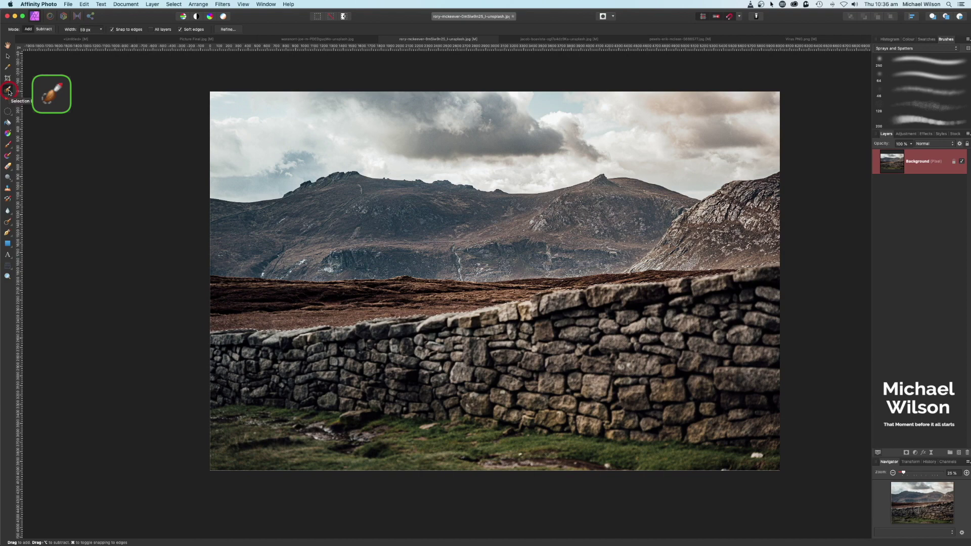
Select the stone wall and the grass below it with the Selection Brush and copy the selection.
click(289, 333)
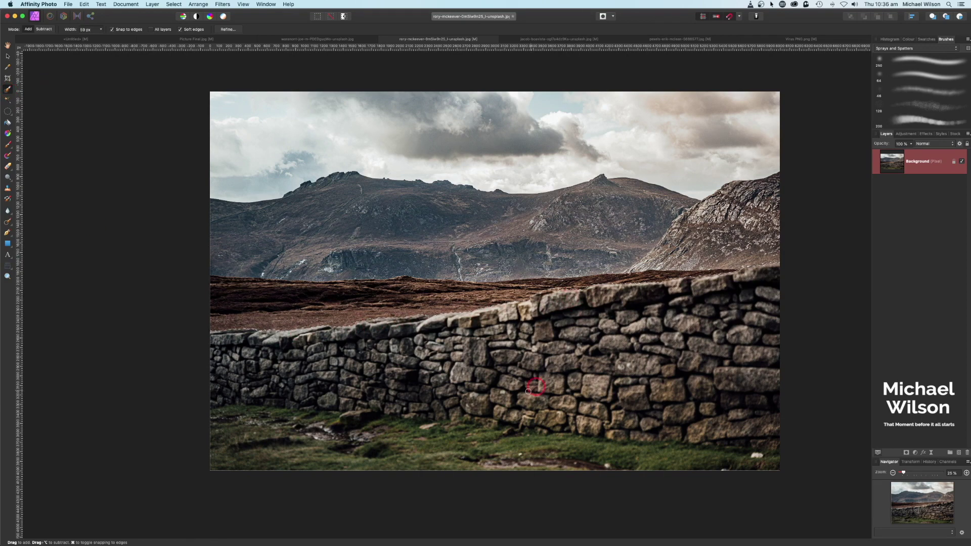
drag(528, 392, 319, 359)
key(super+c)
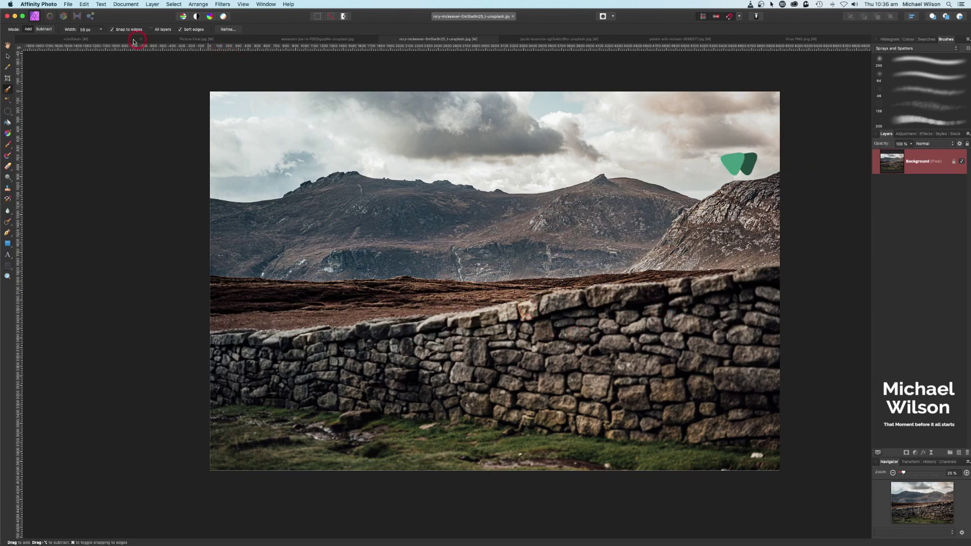
Paste the copied stone wall into the untitled square document above the skyline layer.
click(98, 40)
click(668, 276)
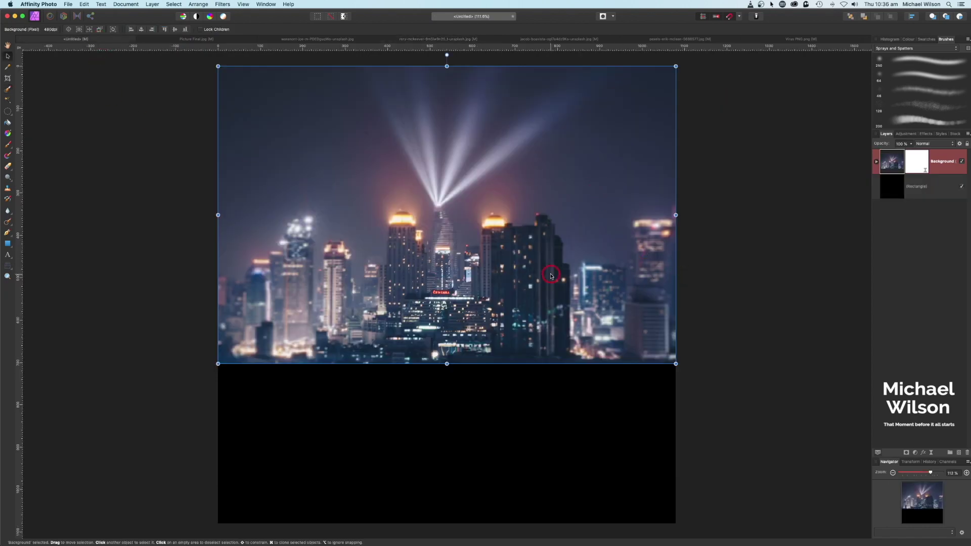
key(super+v)
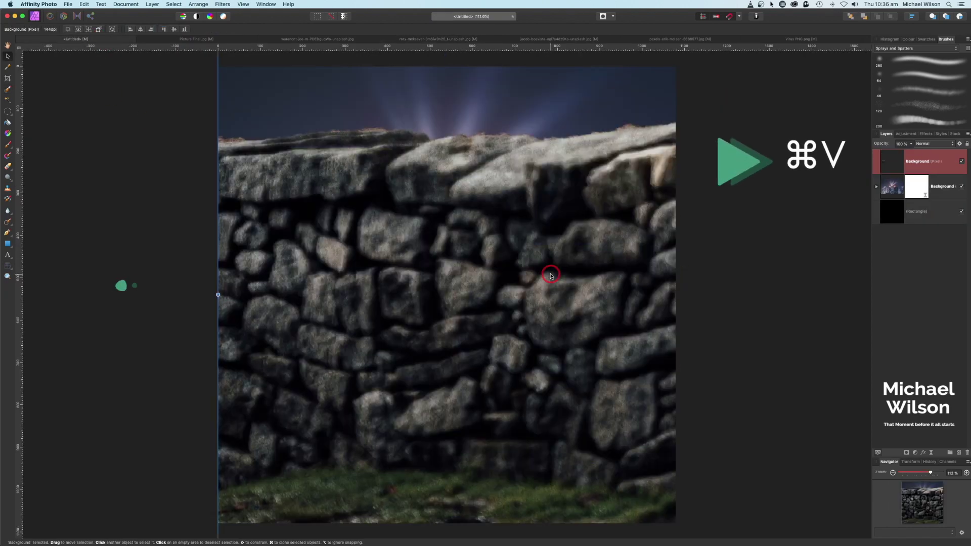
key(super+minus)
key(super+minus)
key(super+minus)
key(super+minus)
key(super+minus)
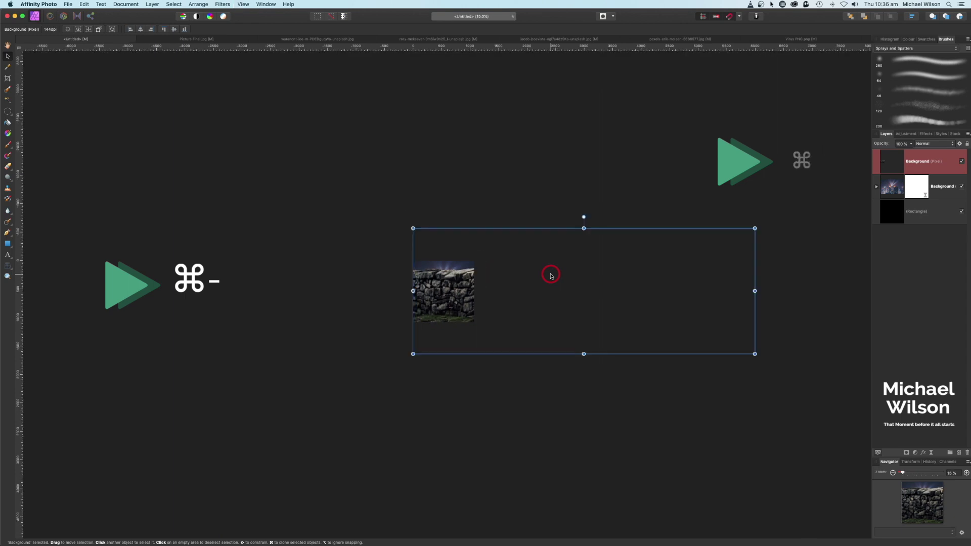
Scale the pasted stone wall down to the document width, move it over the skyline's lower edge and deselect it.
drag(755, 354, 475, 292)
key(super+0)
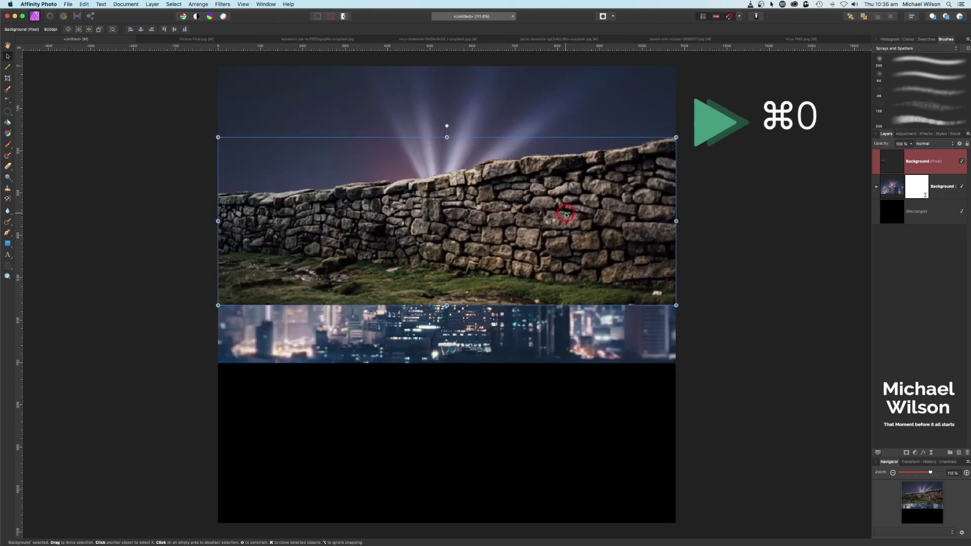
drag(566, 215, 529, 400)
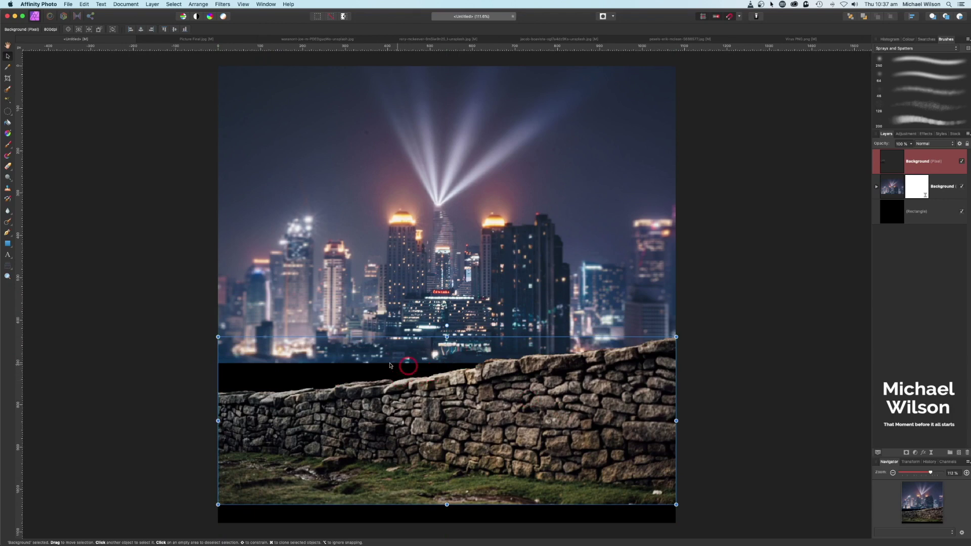
drag(416, 431, 415, 398)
key(super+d)
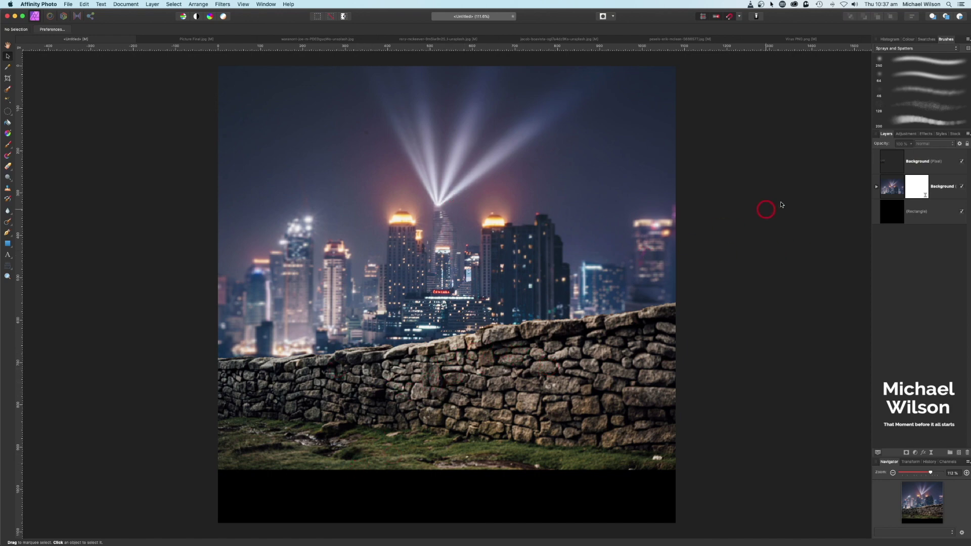
Add a mask to the stone wall layer and select that mask for editing.
click(888, 167)
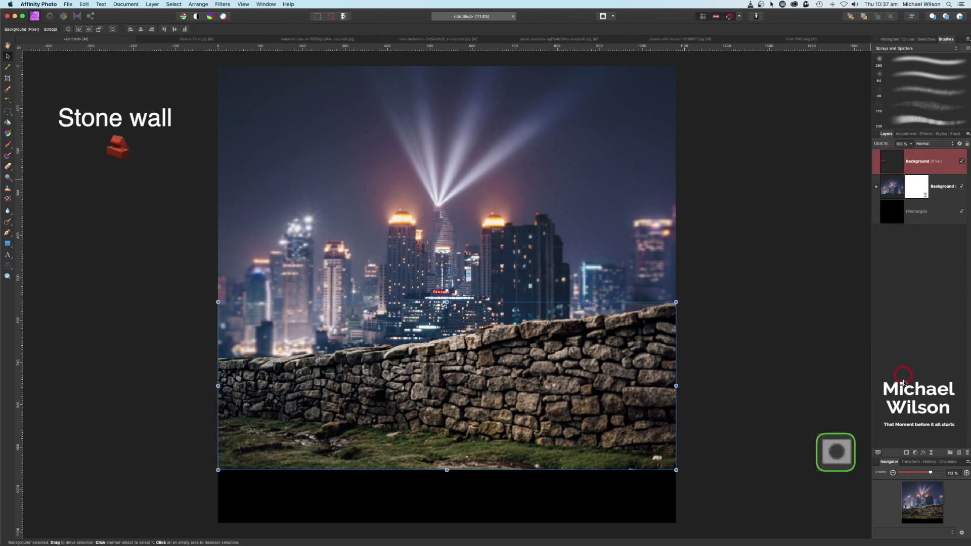
click(907, 453)
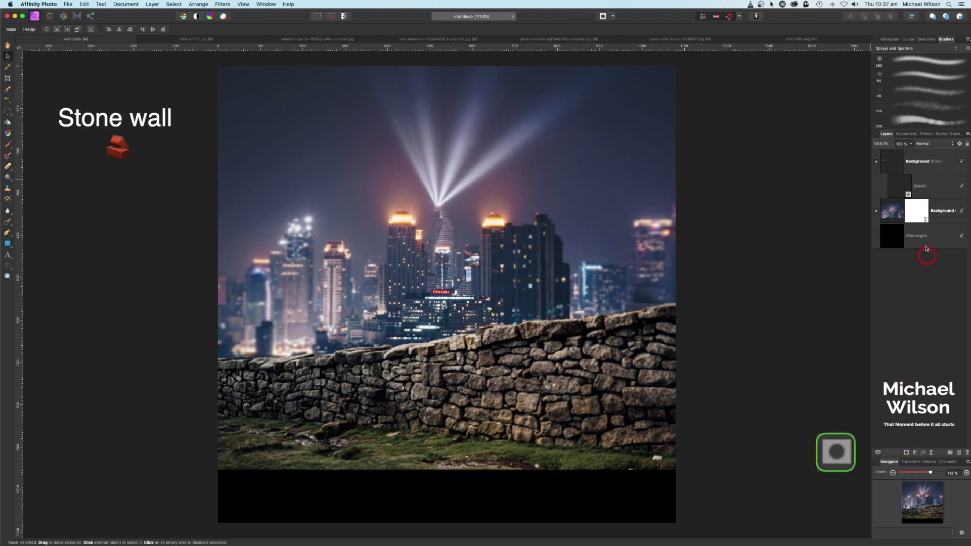
click(905, 187)
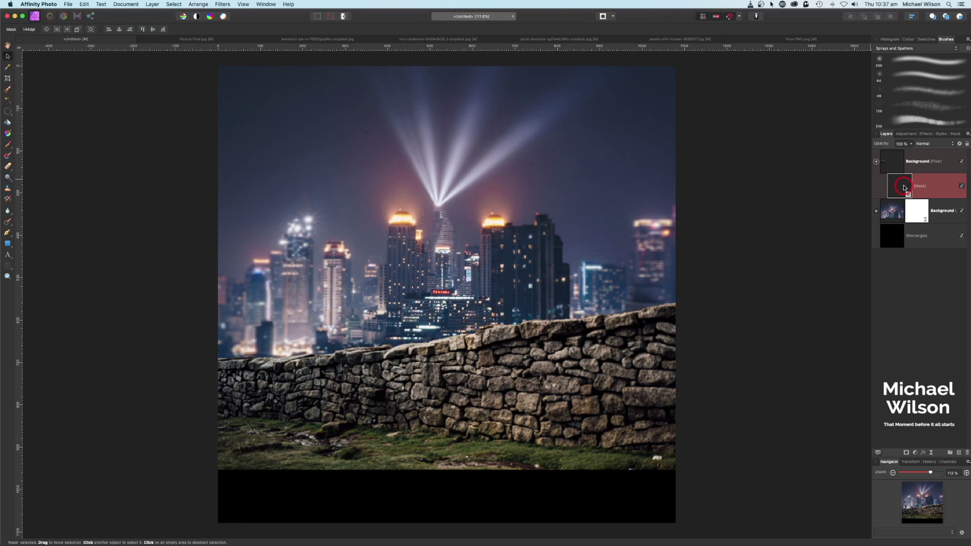
Fill the wall's mask with a linear black-and-white gradient from the Gradients swatches.
click(8, 134)
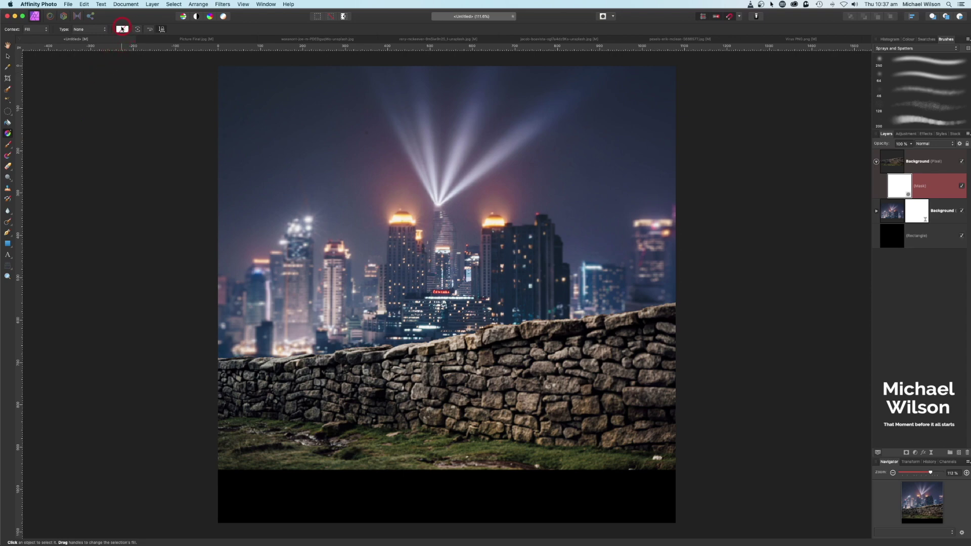
click(121, 30)
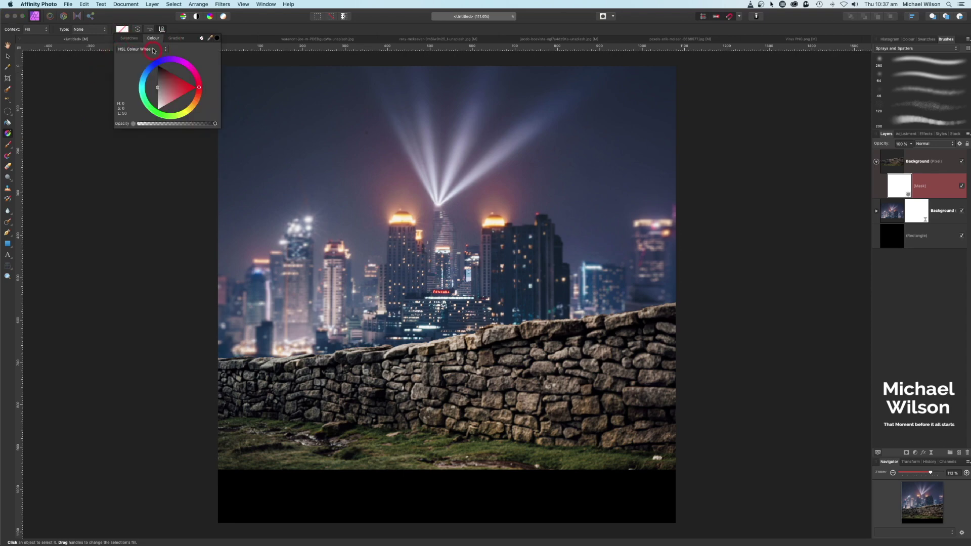
click(130, 39)
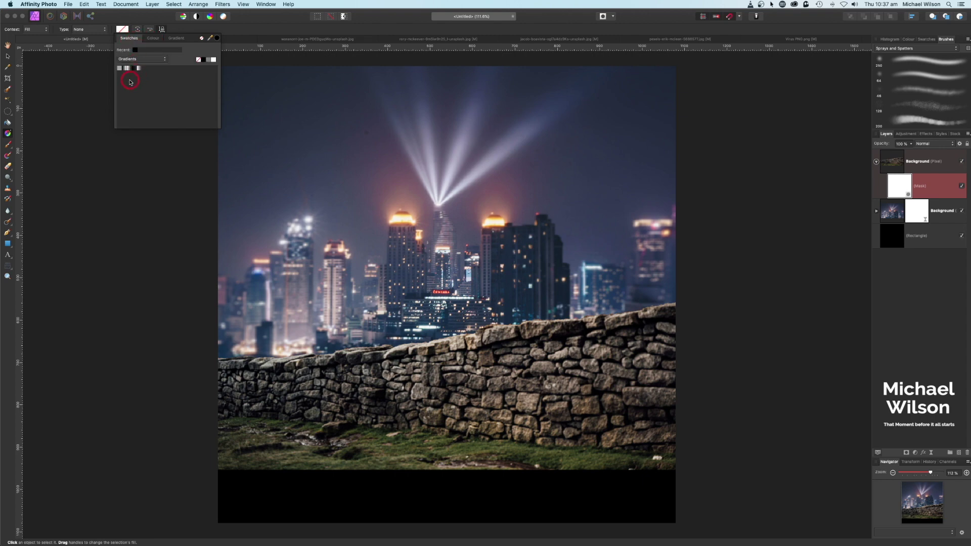
click(164, 59)
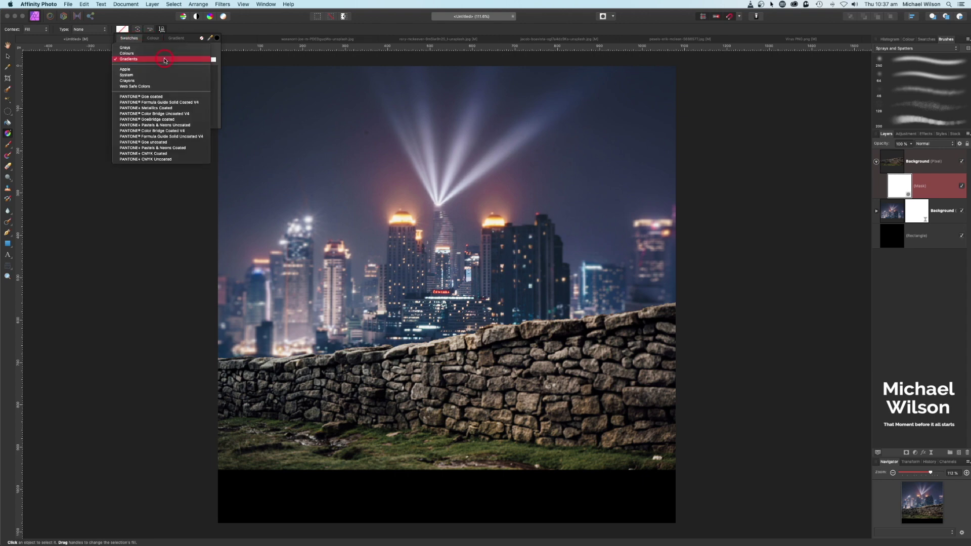
click(131, 60)
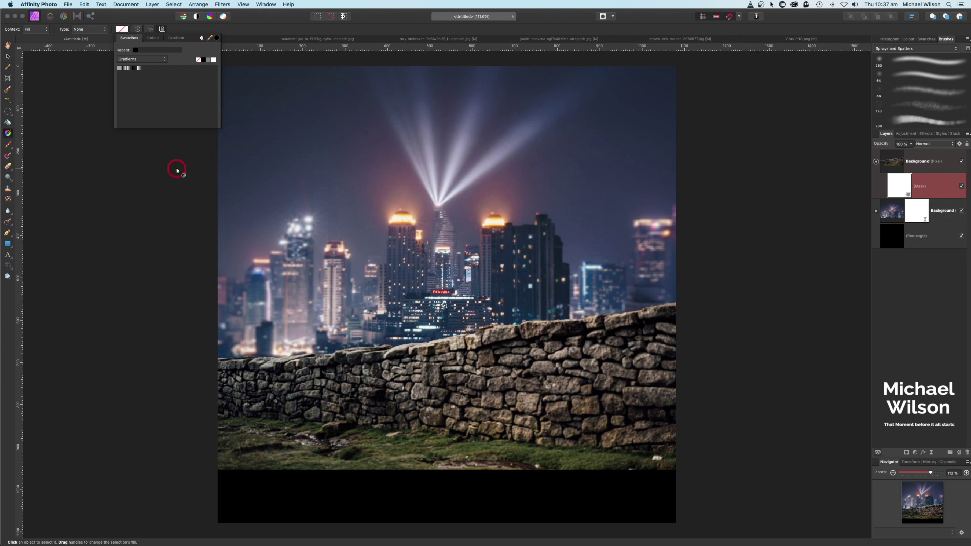
click(128, 69)
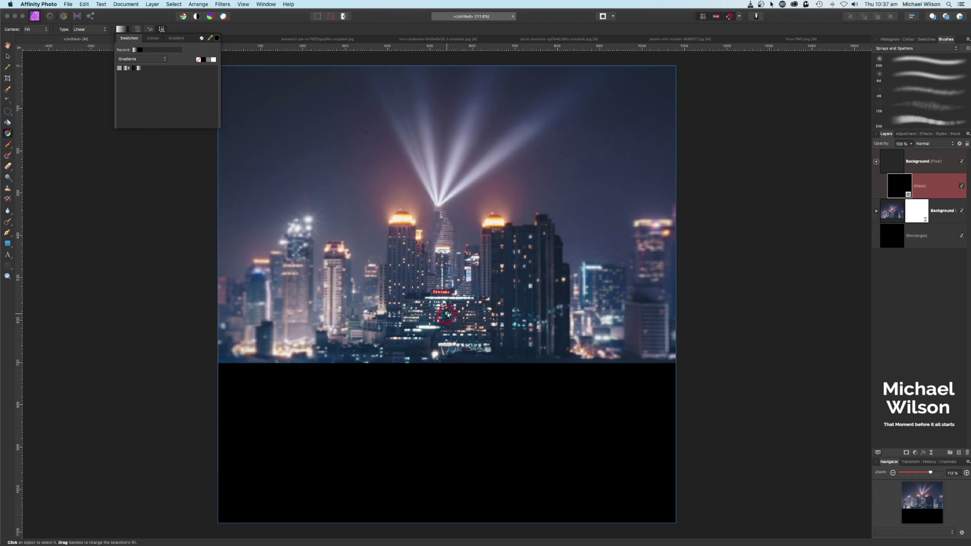
Run the mask gradient vertically from the wall's upper edge to below the grass and adjust its midpoint, fading the lower wall into black.
drag(447, 315, 452, 294)
drag(453, 293, 452, 507)
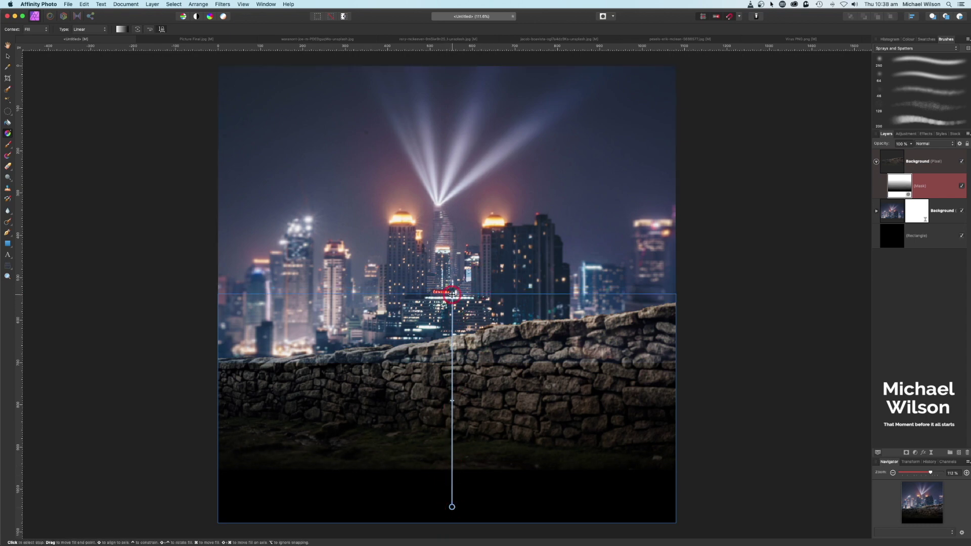
drag(452, 295, 450, 332)
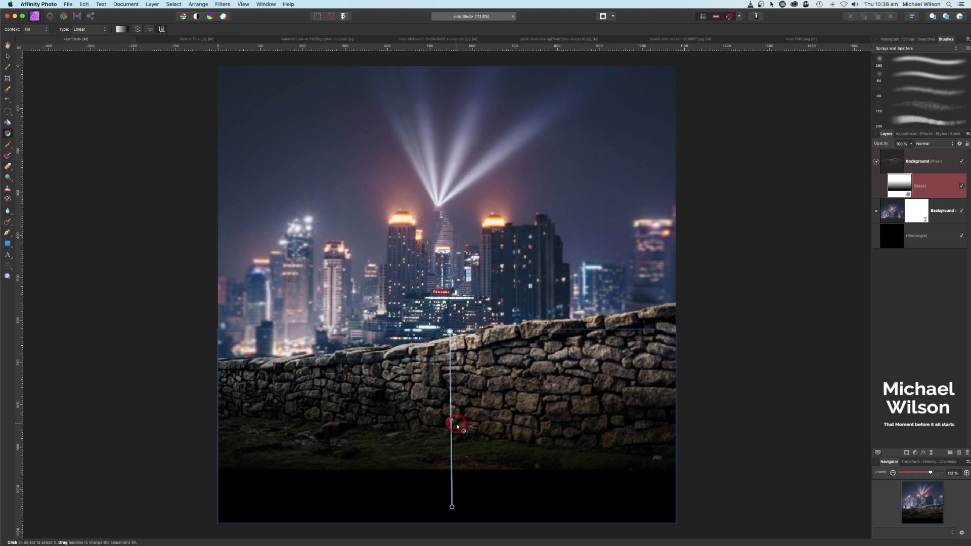
drag(452, 421, 451, 394)
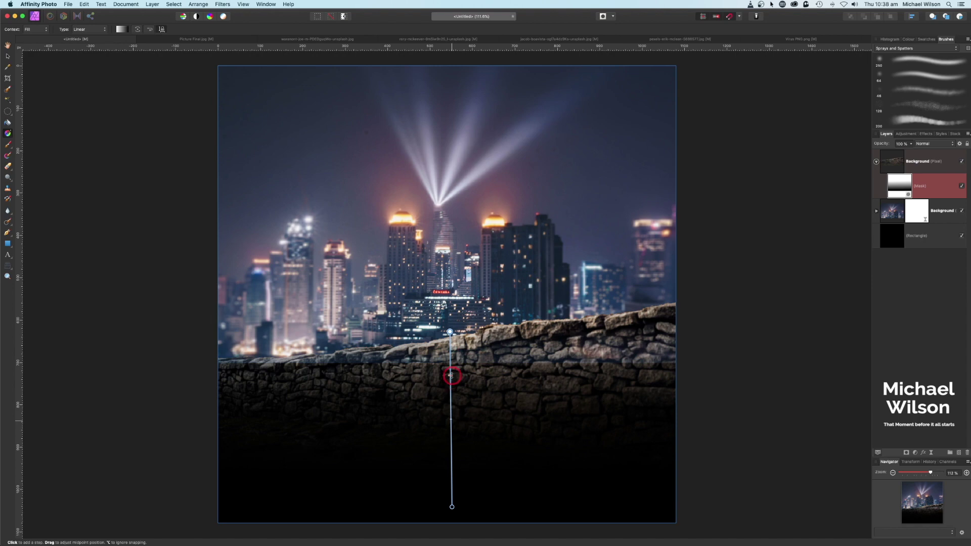
drag(448, 332, 452, 356)
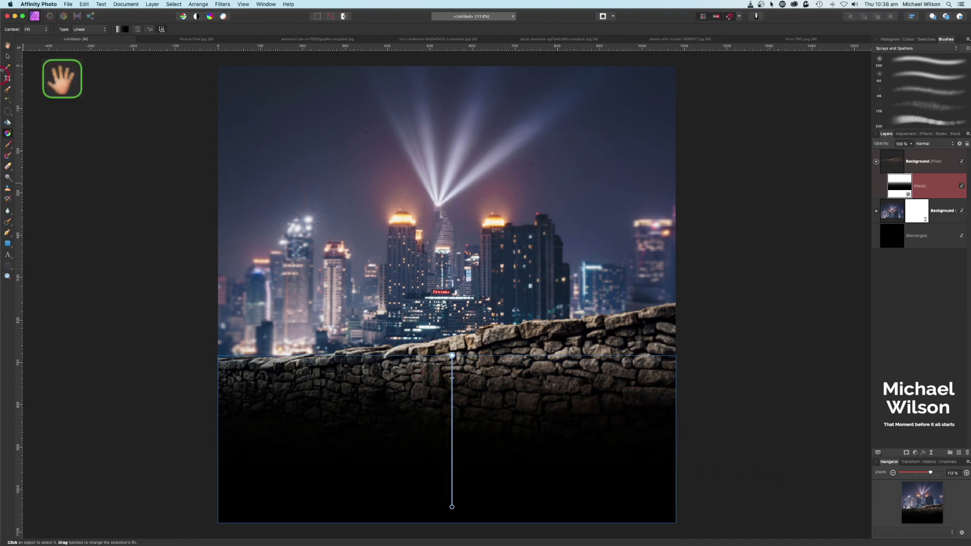
click(7, 46)
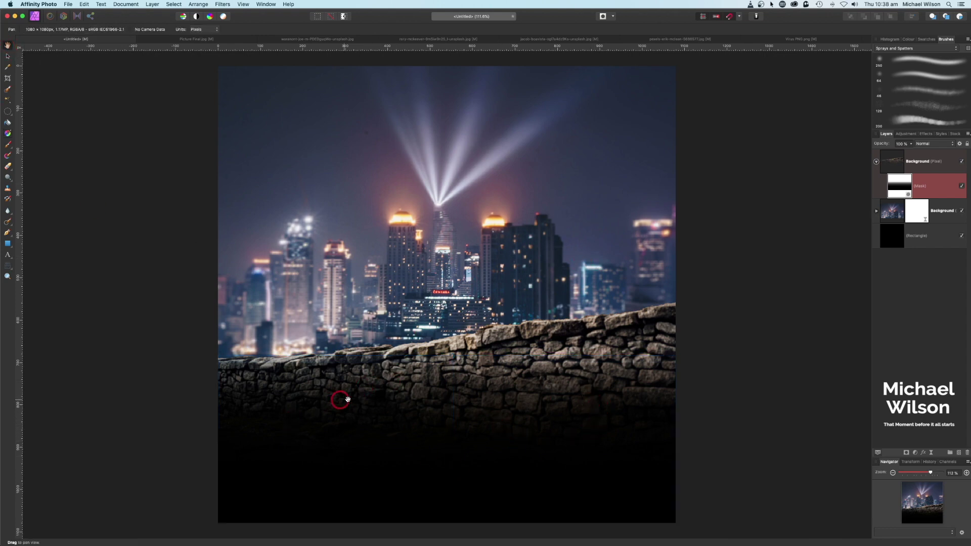
Add a Levels adjustment nested inside the stone wall layer and raise its Black Level to 16%.
click(877, 164)
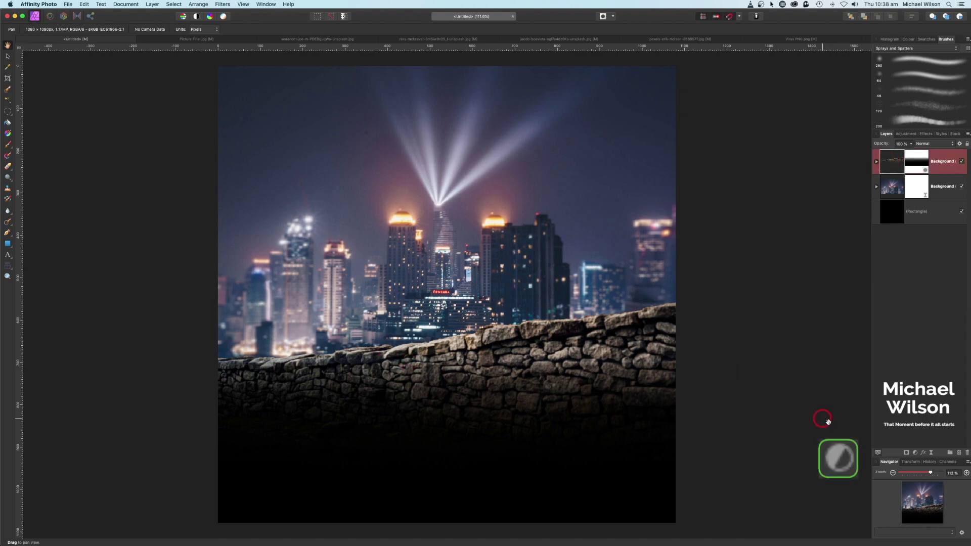
click(916, 453)
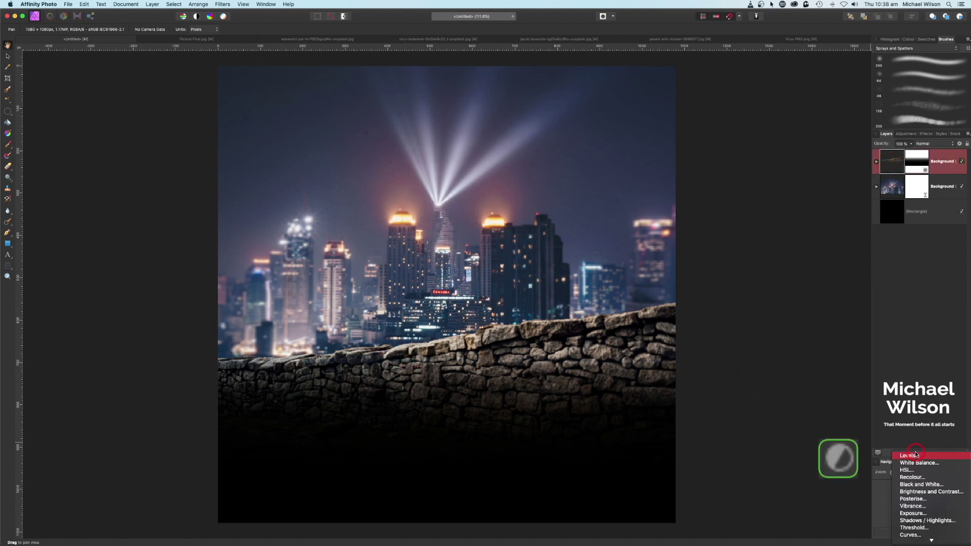
click(912, 457)
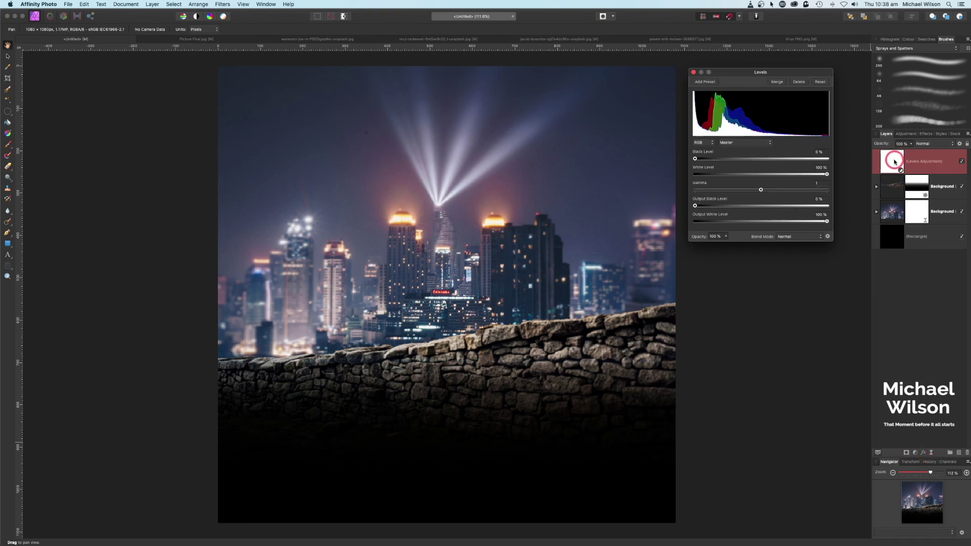
drag(897, 184, 897, 186)
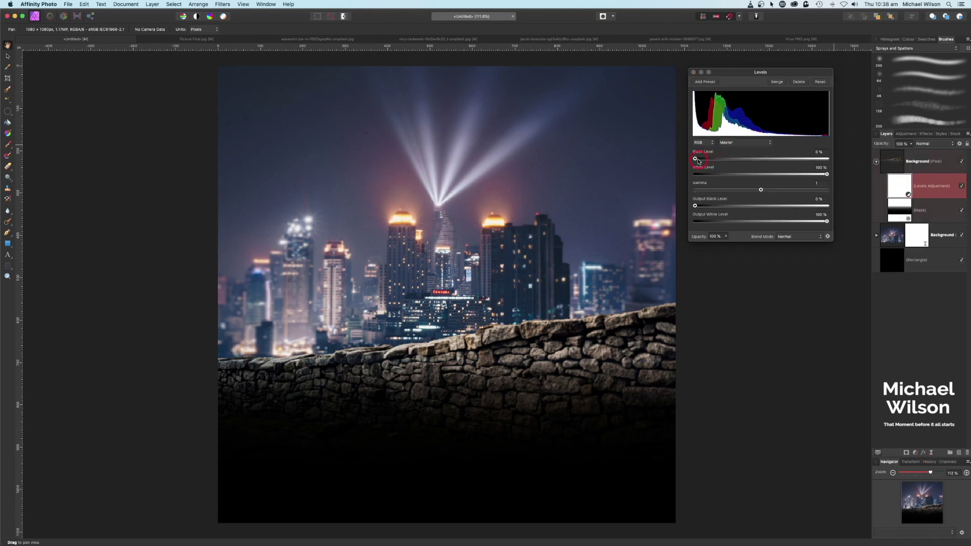
drag(698, 161, 712, 162)
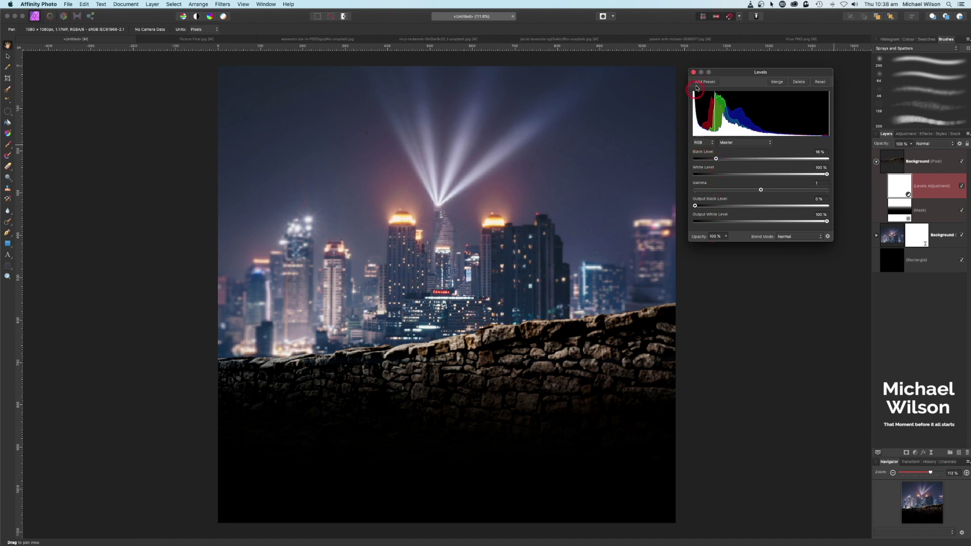
click(694, 72)
Soften the stone wall's top edge on the wall layer using the Blur Brush at a reduced width.
click(894, 163)
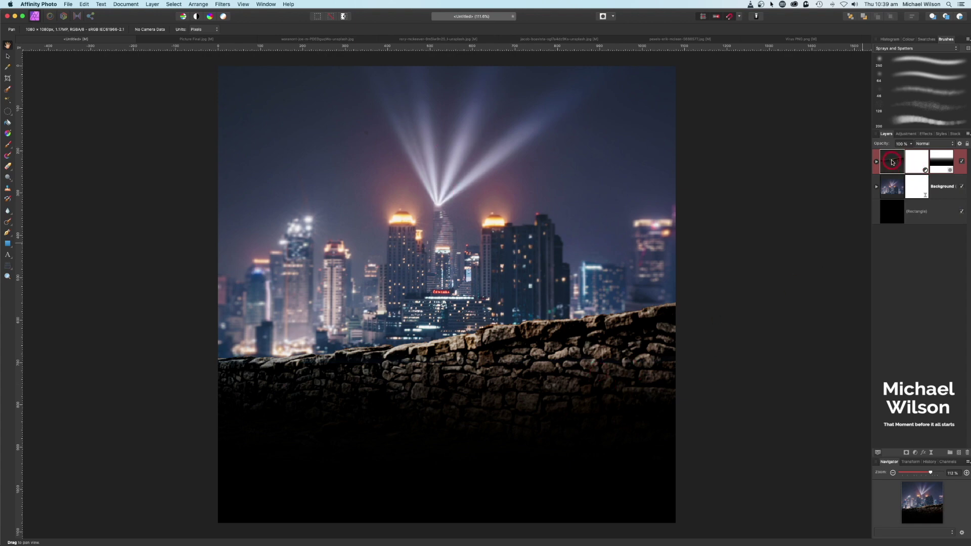
click(8, 212)
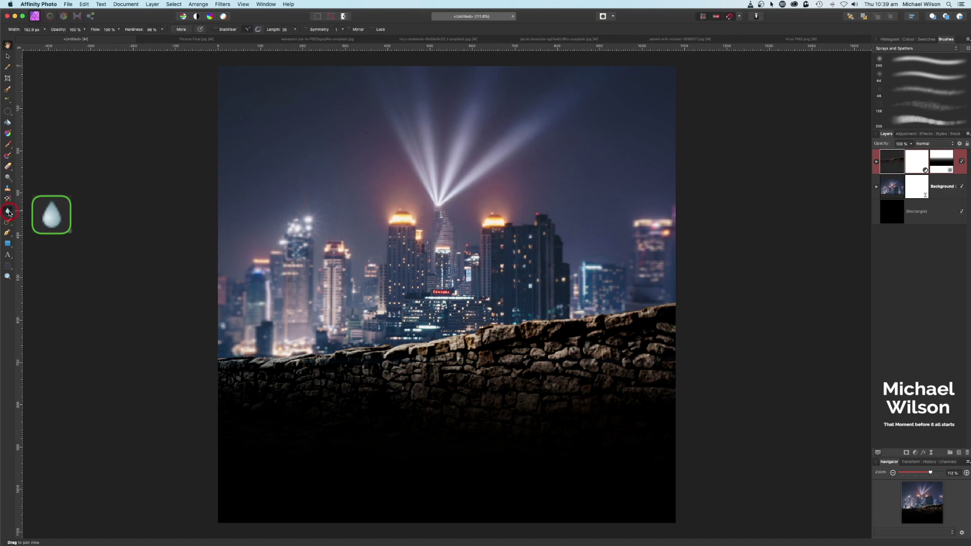
click(161, 29)
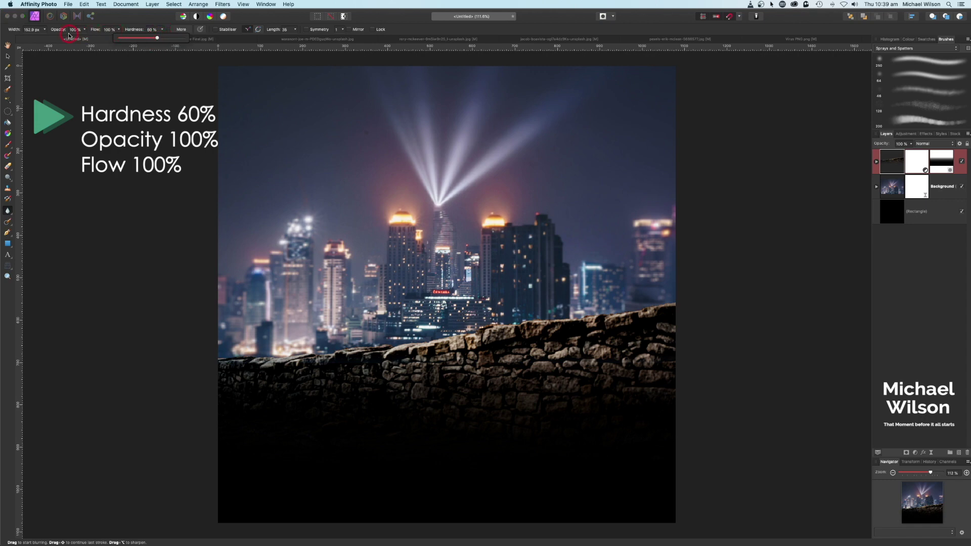
click(117, 20)
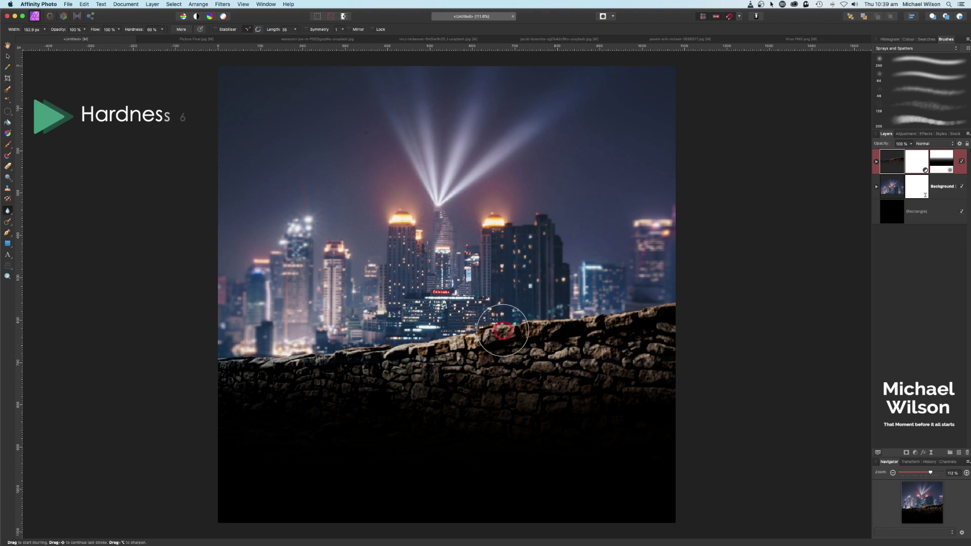
key(bracketleft)
key(bracketleft)
key(bracketleft)
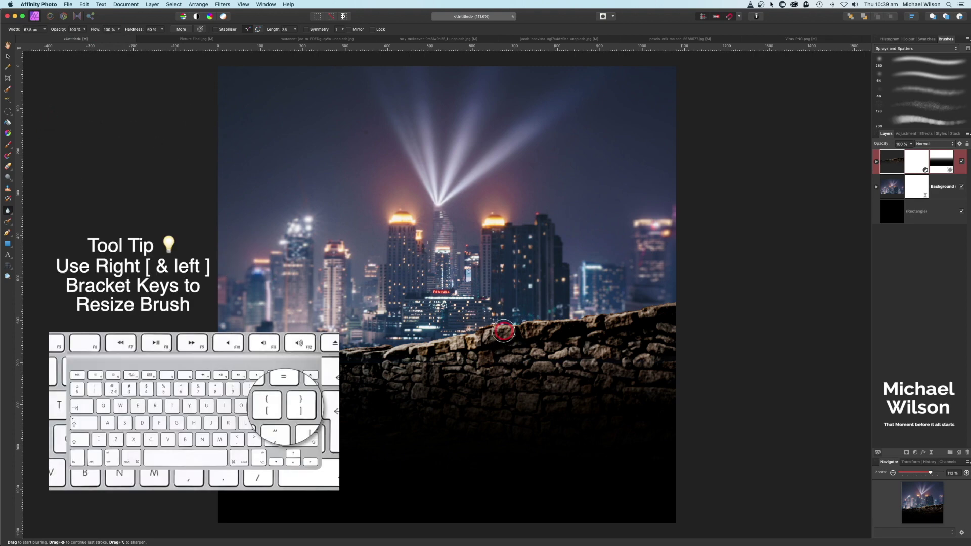
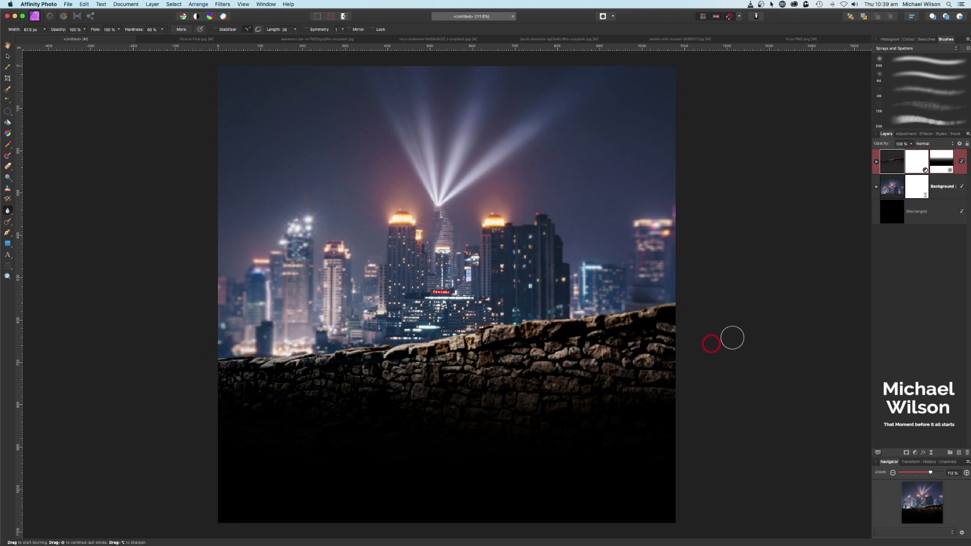
drag(733, 338, 756, 323)
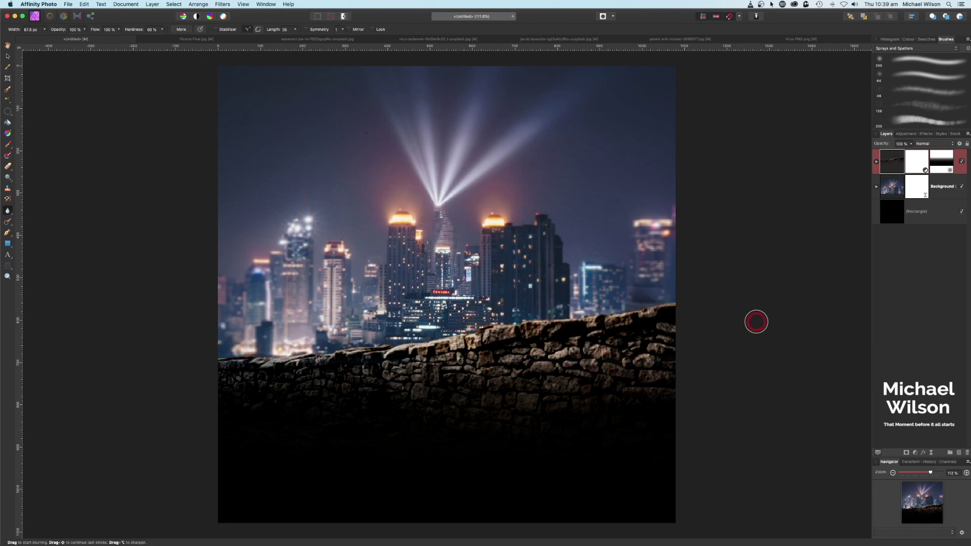
Switch to the gas mask portrait and select the whole masked figure with the Selection Brush.
click(528, 39)
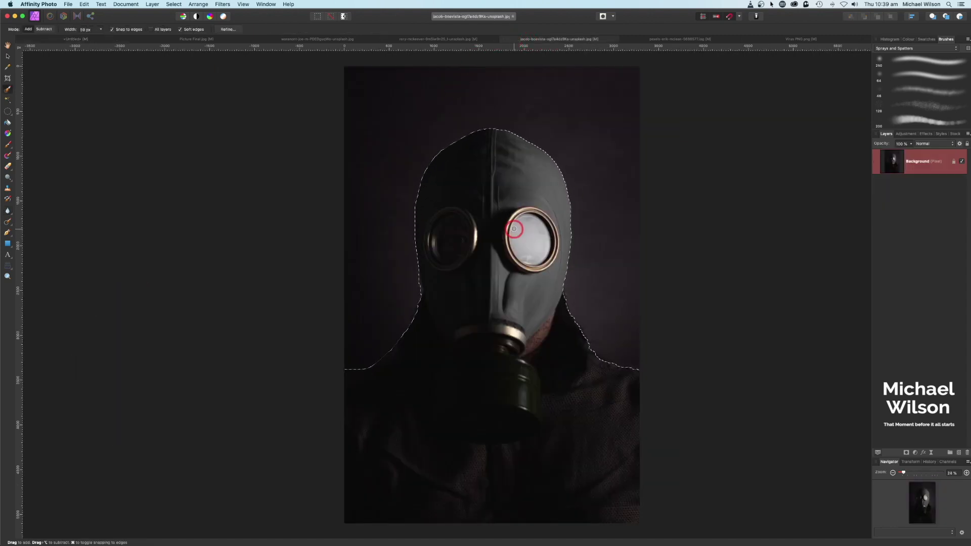
click(6, 90)
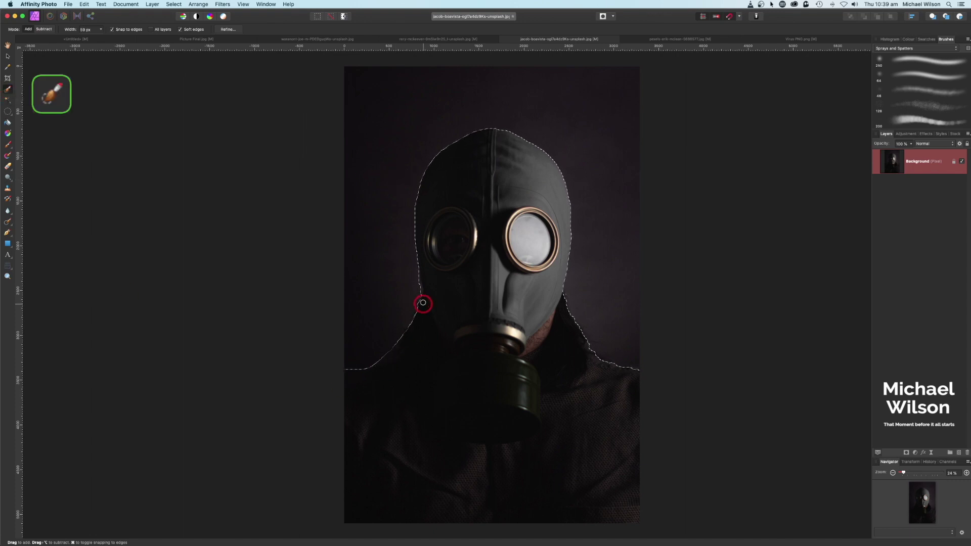
mouse_move(473, 153)
mouse_down()
mouse_move(510, 144)
mouse_move(539, 170)
mouse_up()
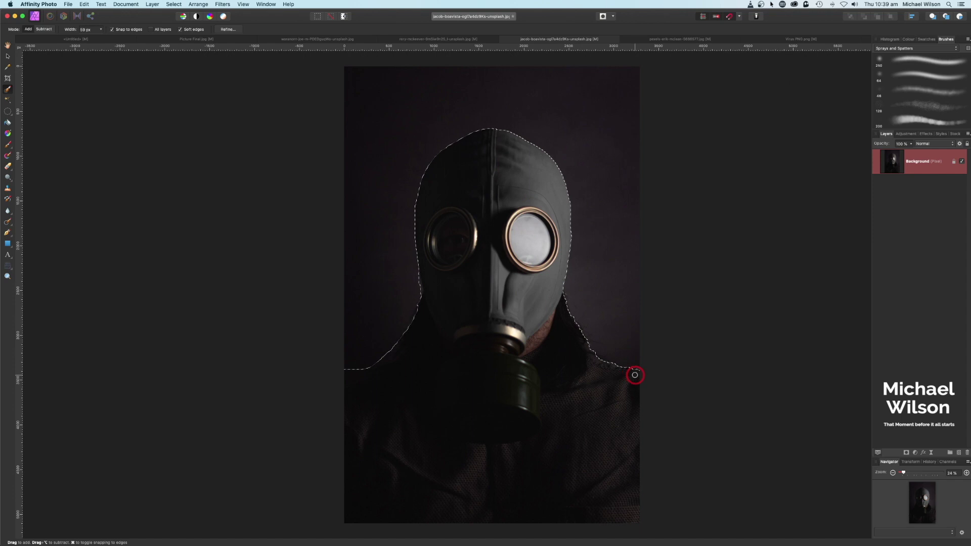
mouse_move(552, 420)
mouse_down()
mouse_move(478, 403)
mouse_move(494, 357)
mouse_up()
drag(484, 223, 496, 237)
Copy the selected gas mask figure and paste it into the untitled square document above the stone wall layer.
key(super+c)
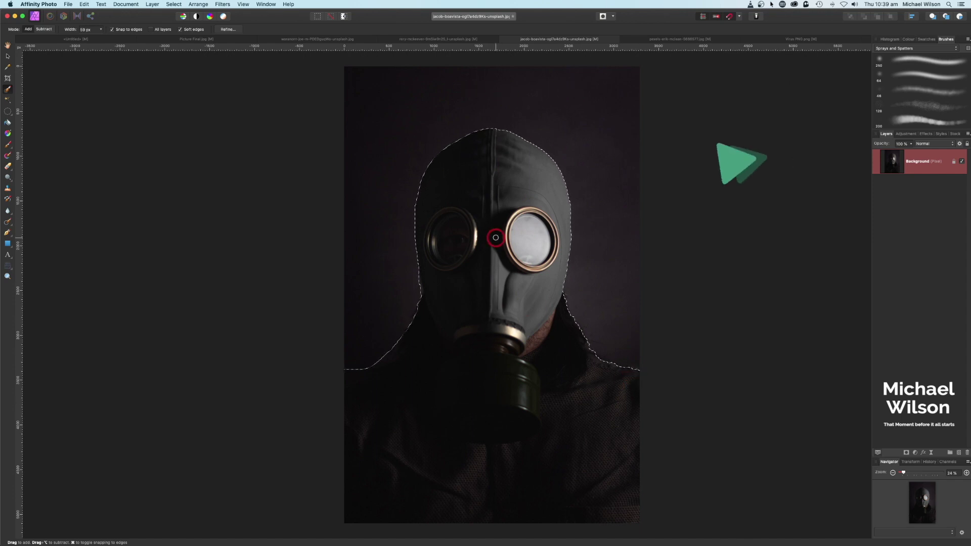
click(73, 40)
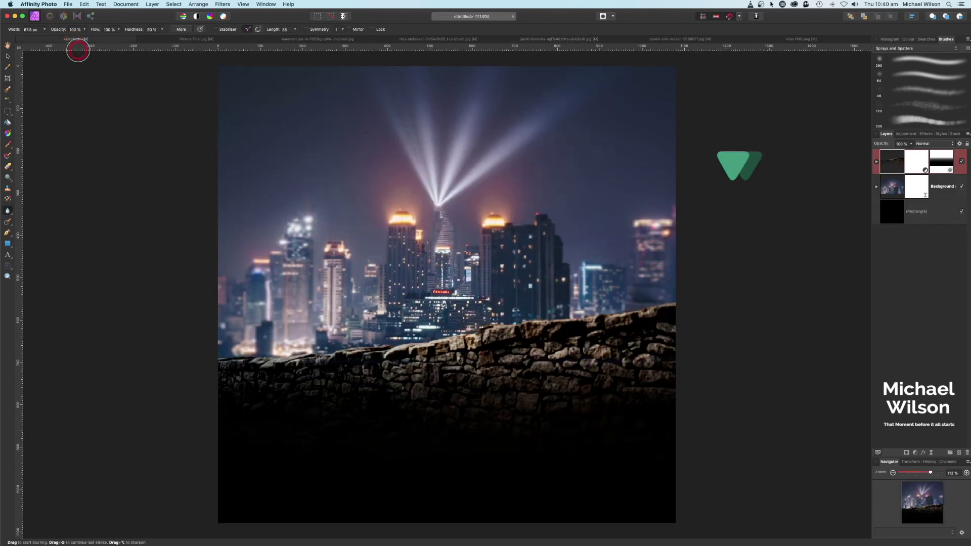
key(super+v)
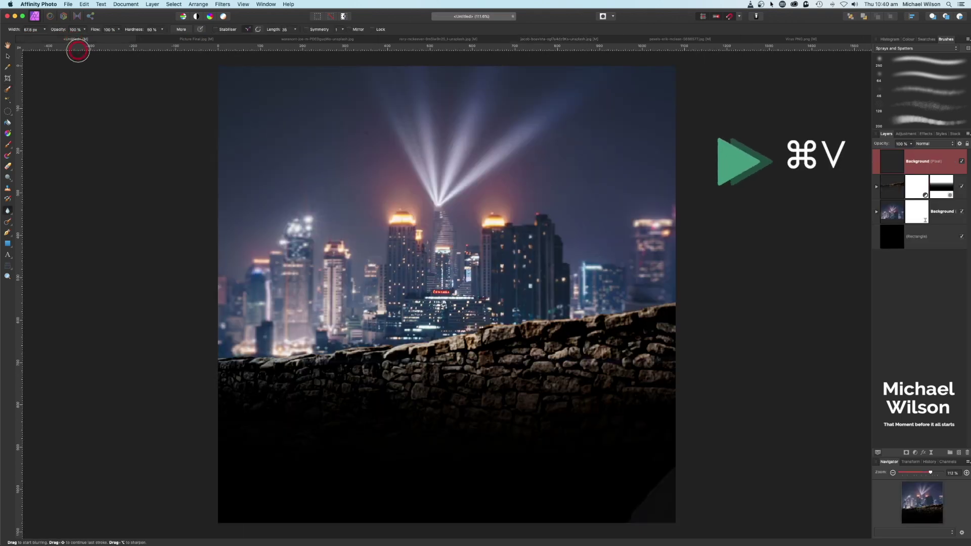
Shrink the oversized pasted gas mask figure and place it over the middle of the skyline artwork.
click(8, 57)
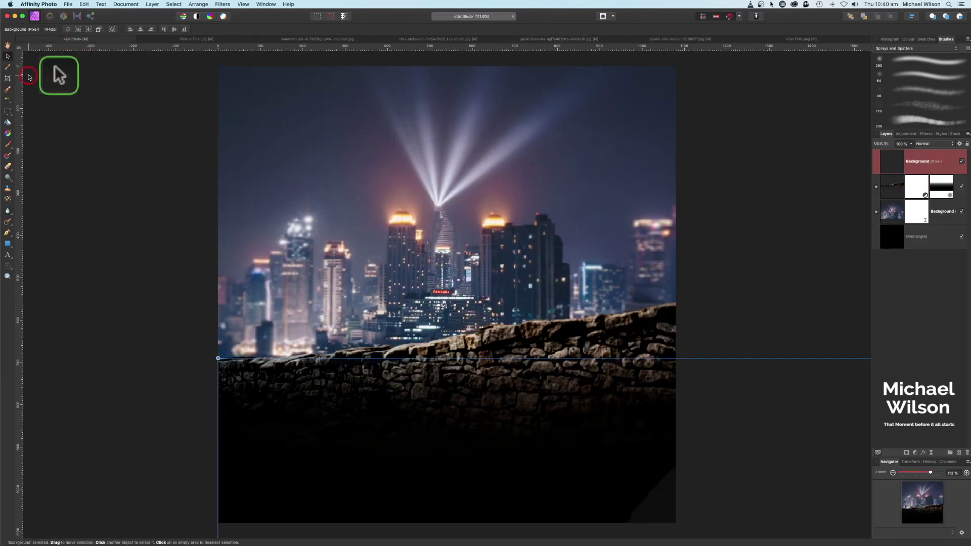
key(super+minus)
key(super+minus)
key(super+minus)
key(super+minus)
key(super+minus)
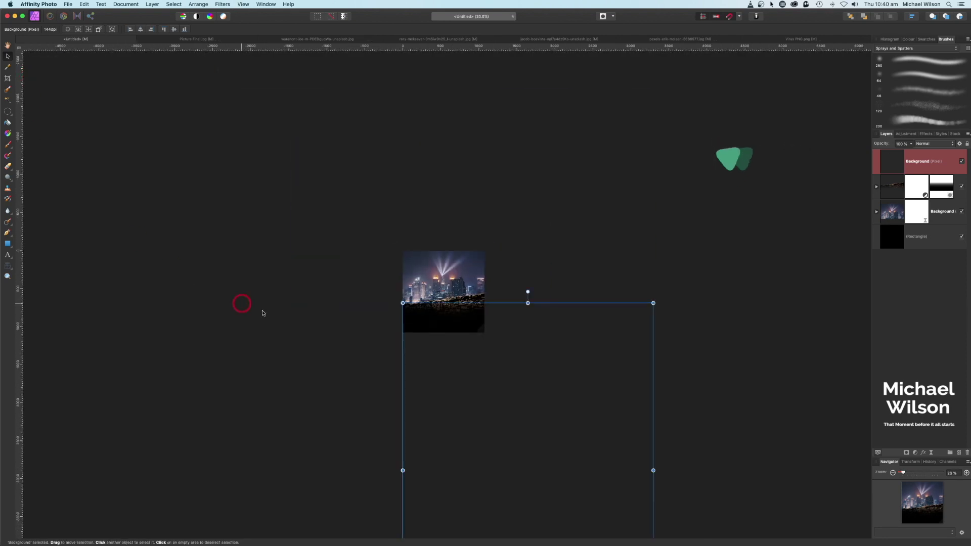
drag(546, 412, 467, 264)
drag(573, 490, 449, 292)
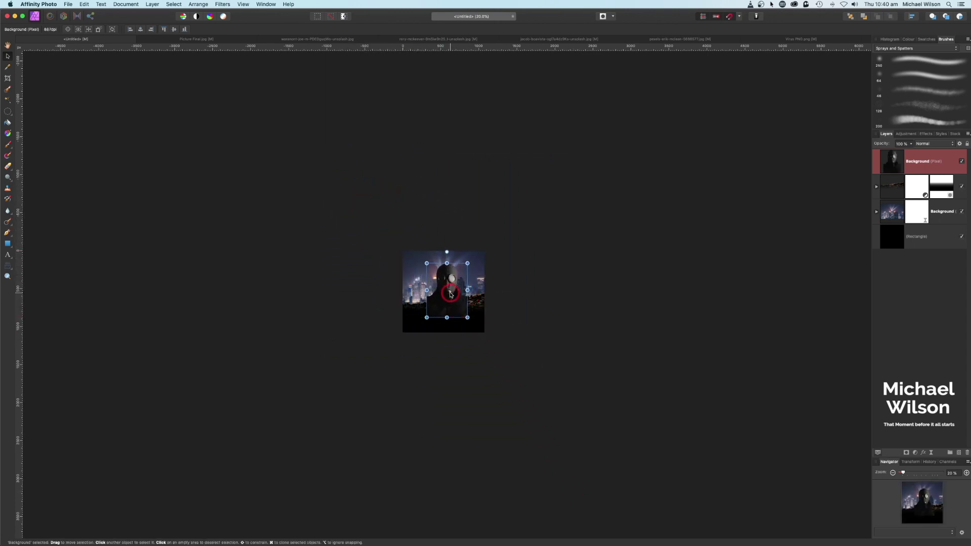
key(super+0)
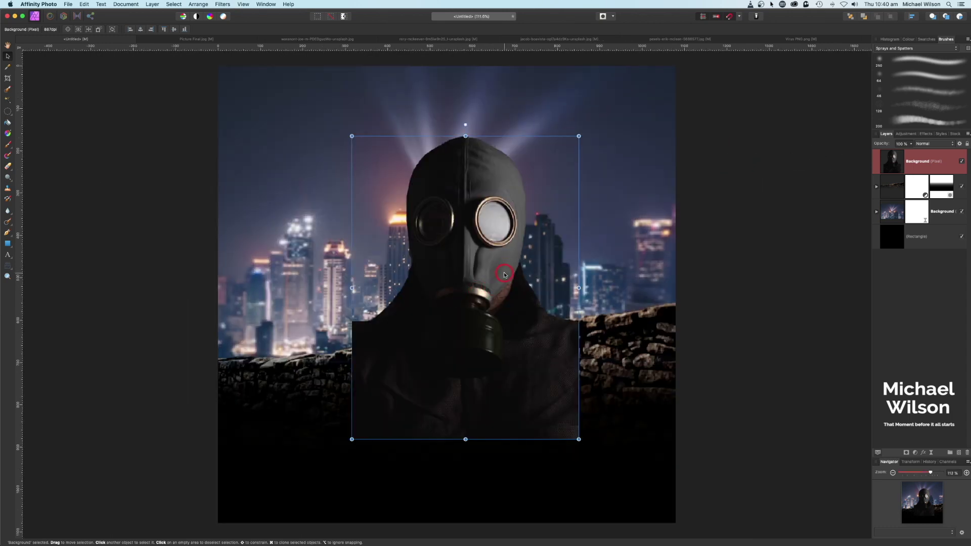
Move the gas mask figure to the canvas's right edge and enlarge it with its base on the canvas bottom, leaving half the face cropped.
drag(504, 275, 683, 282)
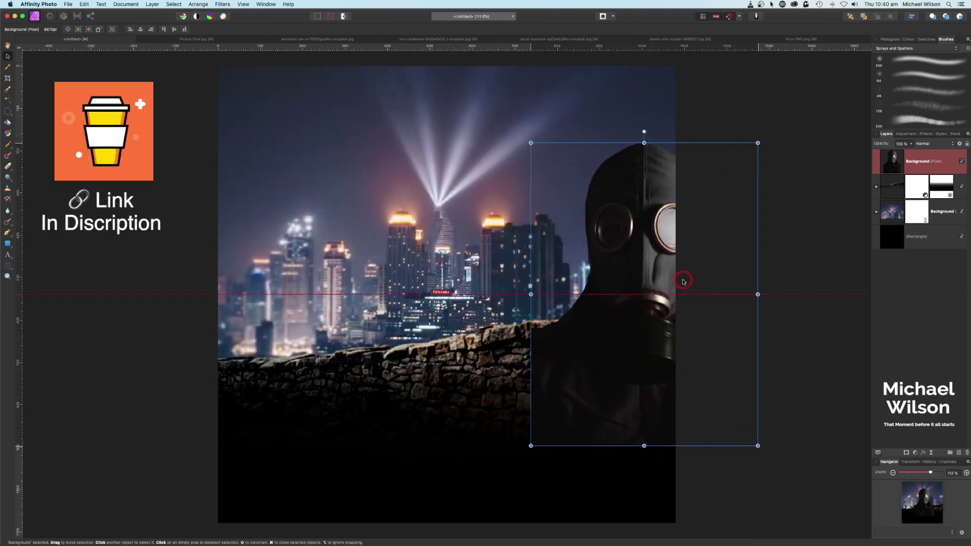
drag(530, 447, 491, 499)
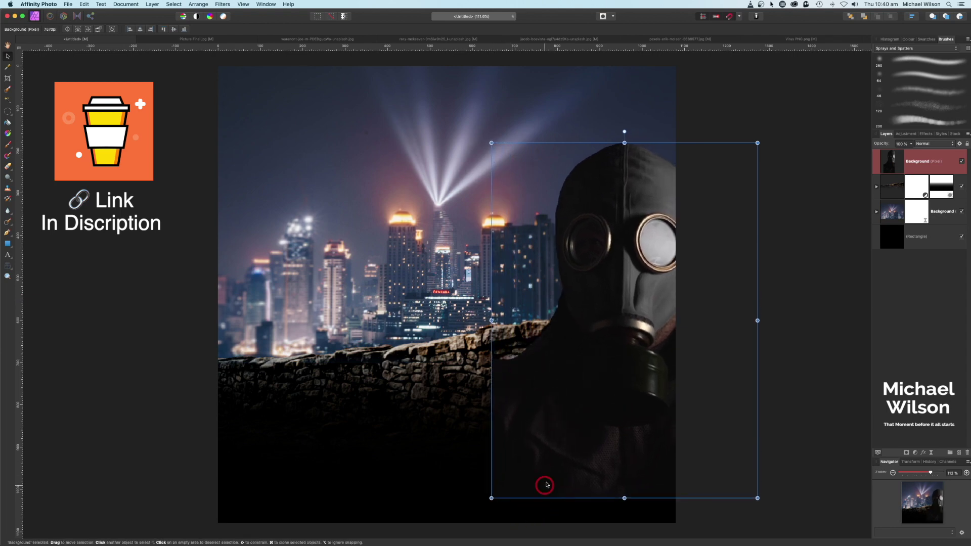
drag(601, 439, 620, 467)
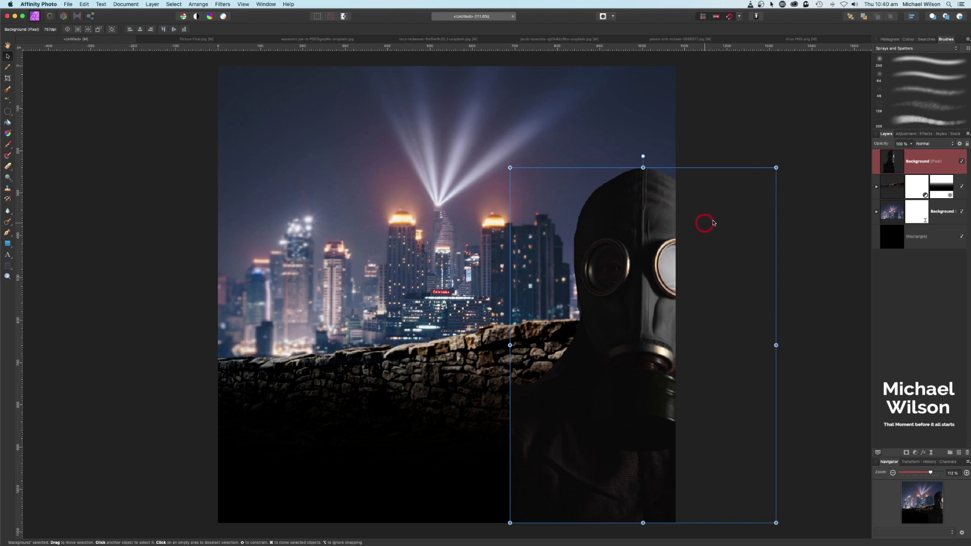
drag(777, 167, 782, 161)
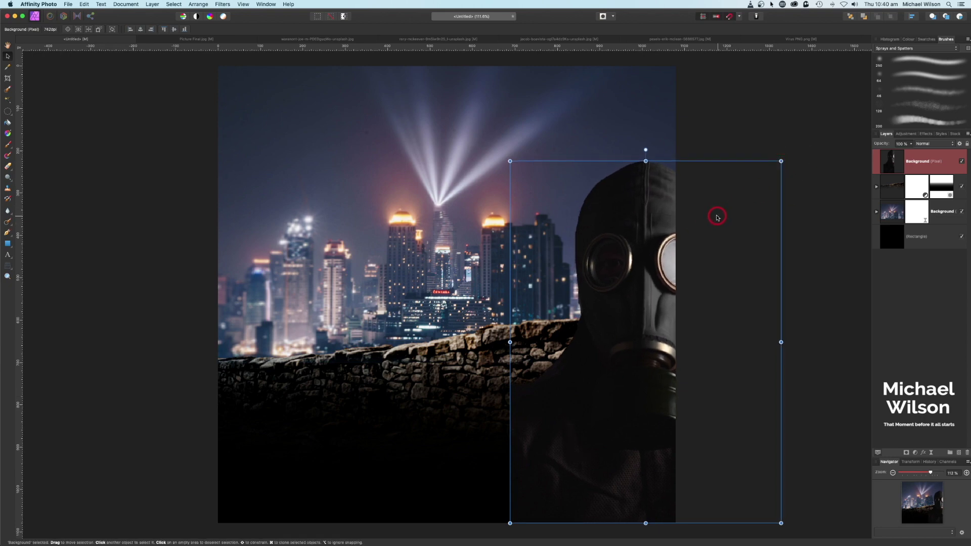
drag(668, 220, 664, 221)
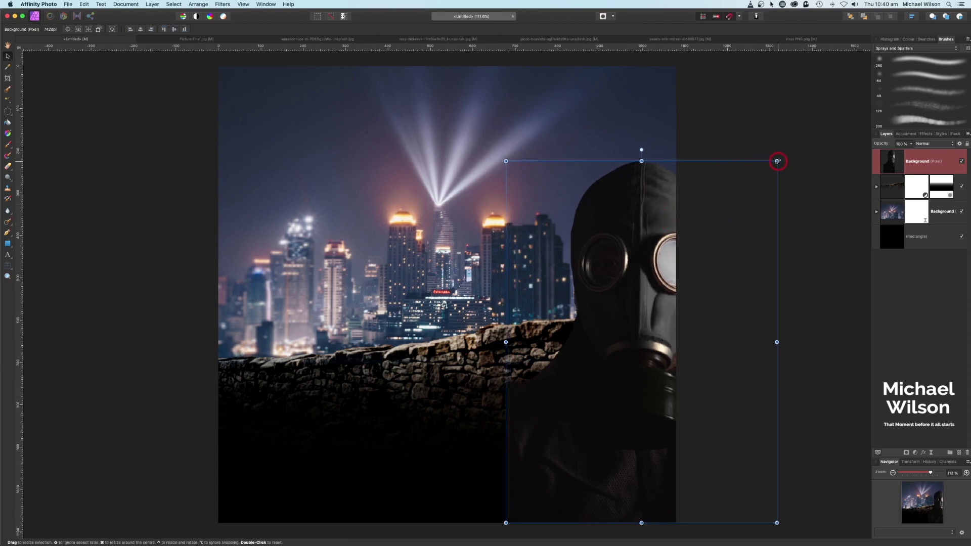
drag(778, 161, 779, 159)
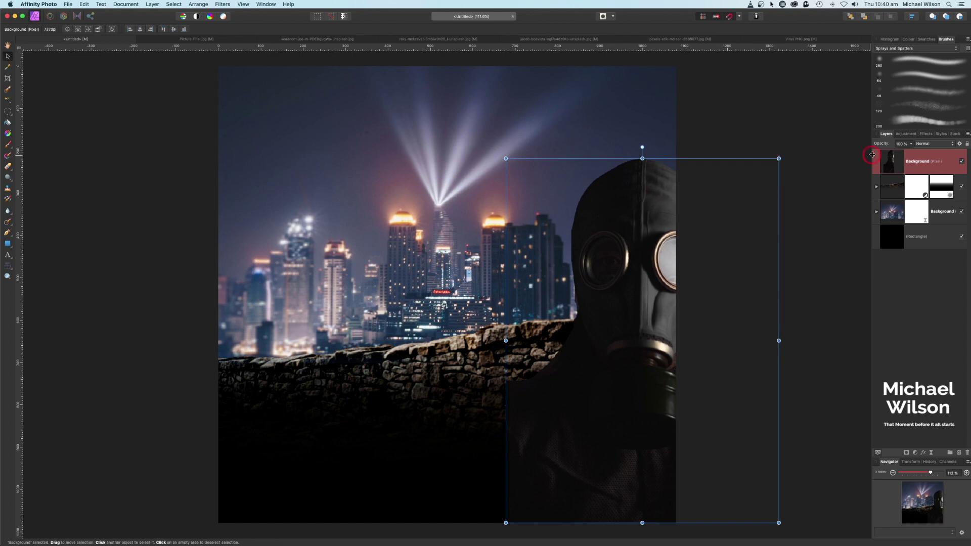
Soften the hood's outer edge on the gas mask layer using the Blur Brush.
drag(886, 162, 64, 191)
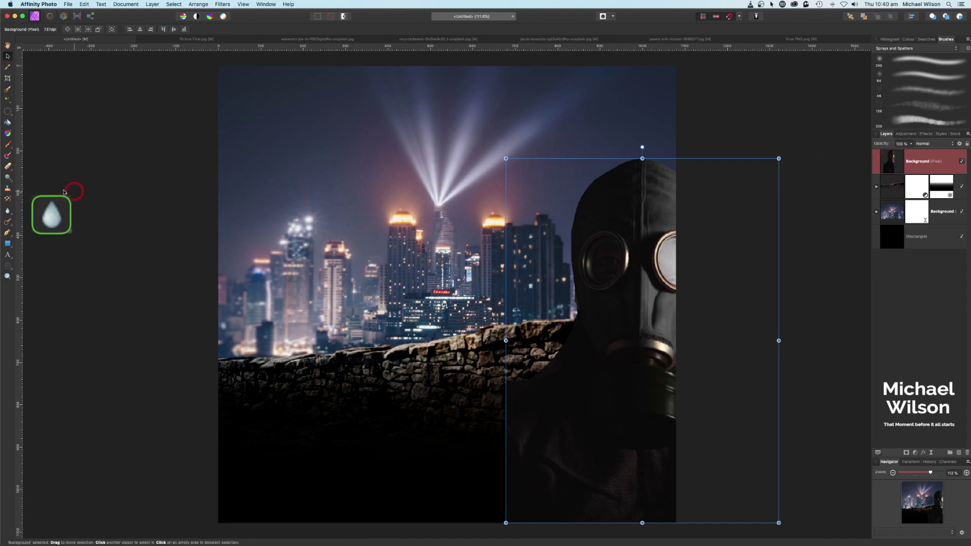
click(8, 213)
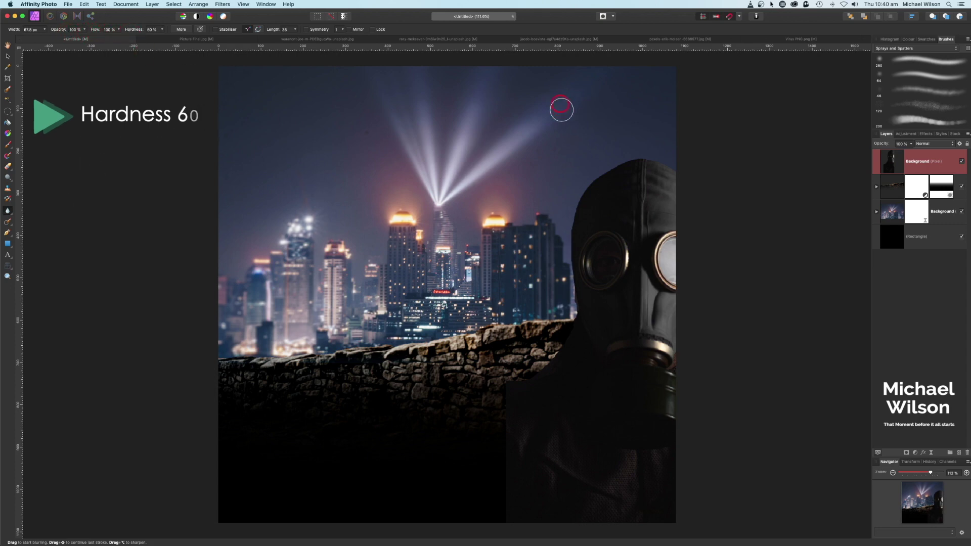
mouse_move(628, 162)
mouse_down()
mouse_move(587, 188)
mouse_move(580, 208)
mouse_move(579, 323)
mouse_move(572, 224)
mouse_move(581, 194)
mouse_move(636, 160)
mouse_move(681, 185)
mouse_move(645, 154)
mouse_move(613, 170)
mouse_move(611, 156)
mouse_move(667, 157)
mouse_move(689, 173)
mouse_move(571, 159)
mouse_up()
Add a Levels adjustment nested inside the gas mask layer and raise its Black Level to 13%.
click(917, 453)
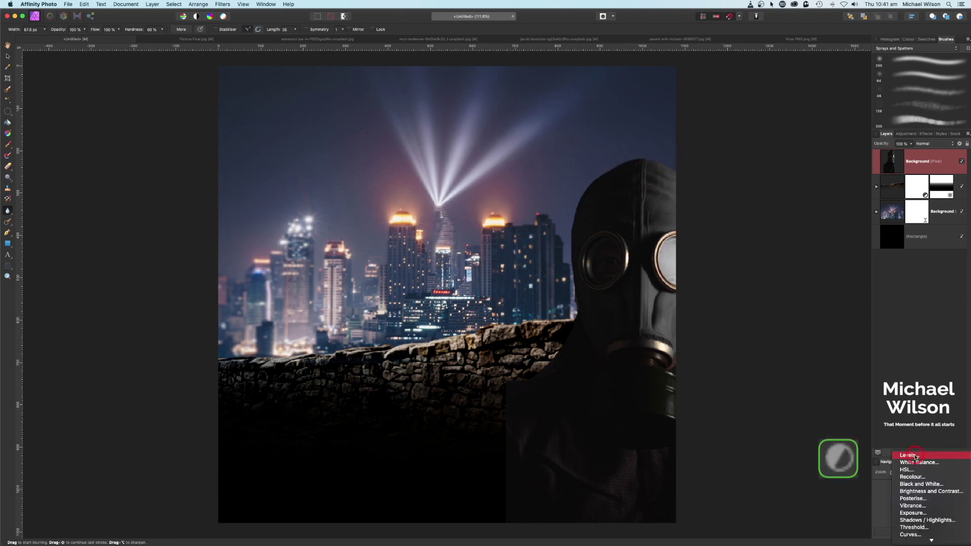
click(916, 457)
drag(893, 163, 897, 185)
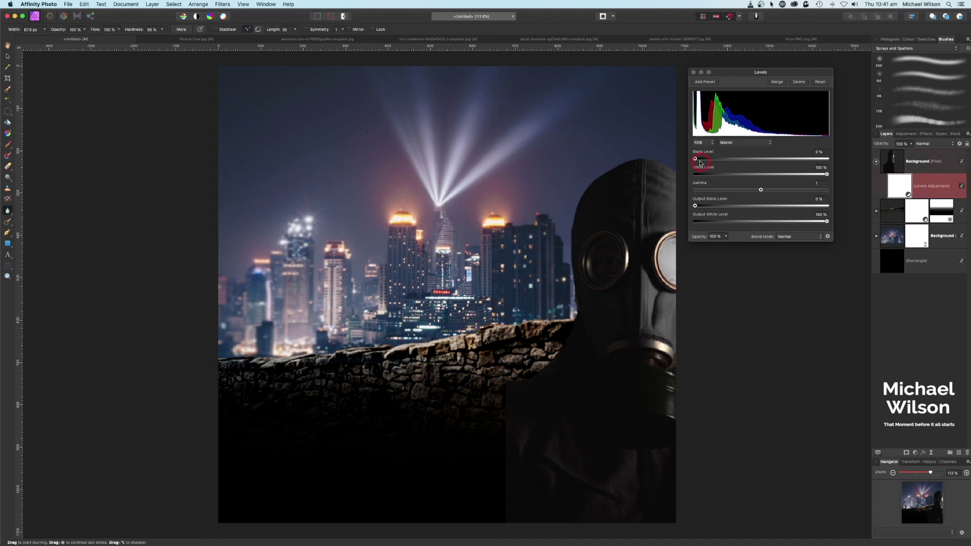
drag(701, 163, 714, 162)
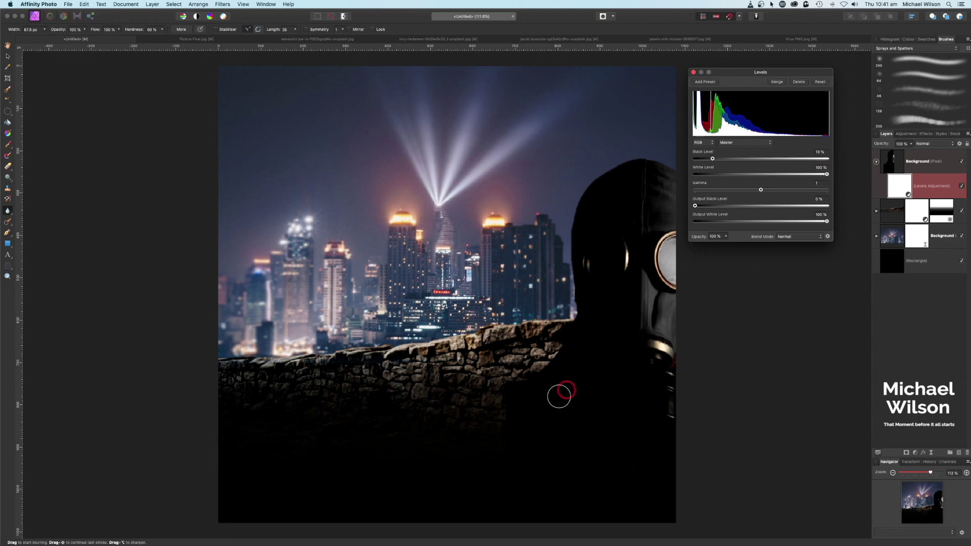
Invert the gas mask's Levels adjustment mask to hide its darkening effect.
click(900, 187)
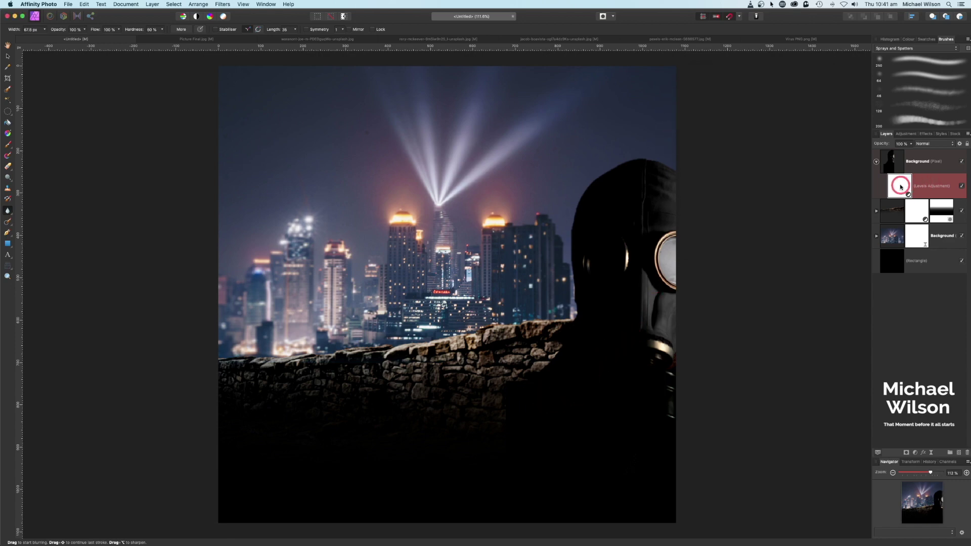
click(901, 187)
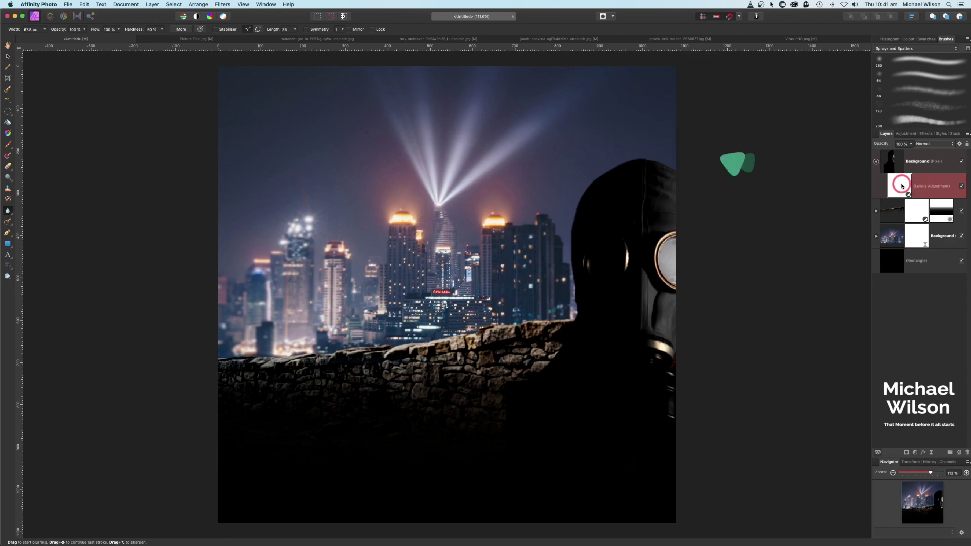
key(super+i)
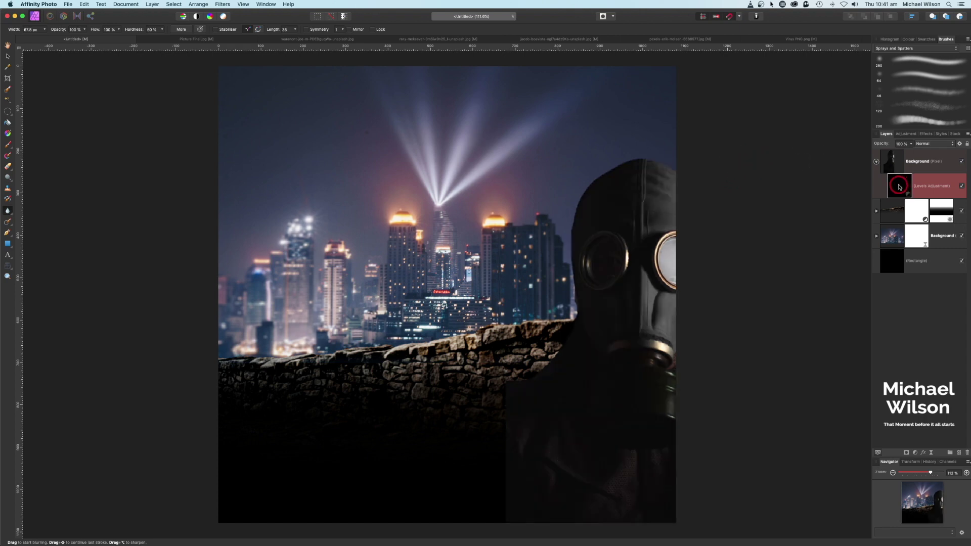
Paint the Levels mask in white over the figure's lower body using a soft 256 px Basic brush to darken the clothing.
click(12, 151)
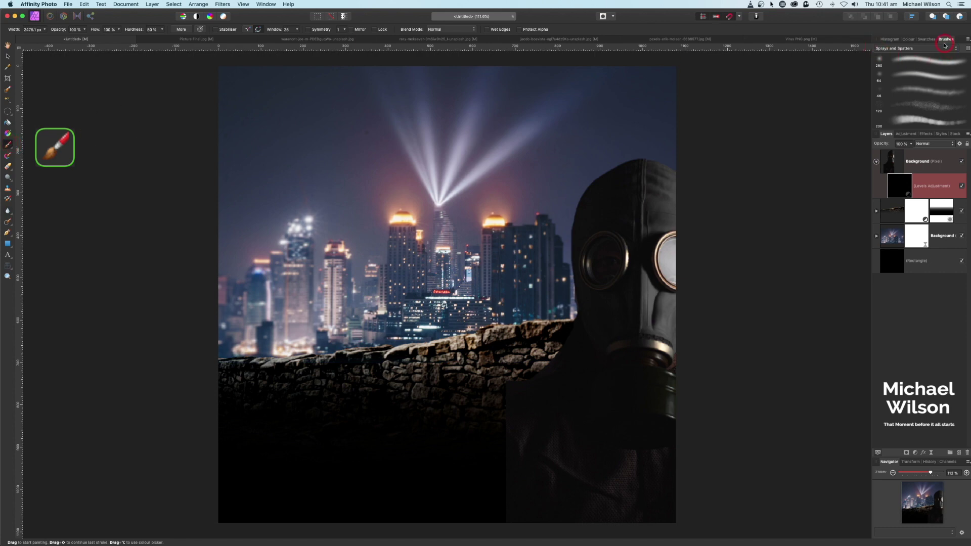
click(911, 48)
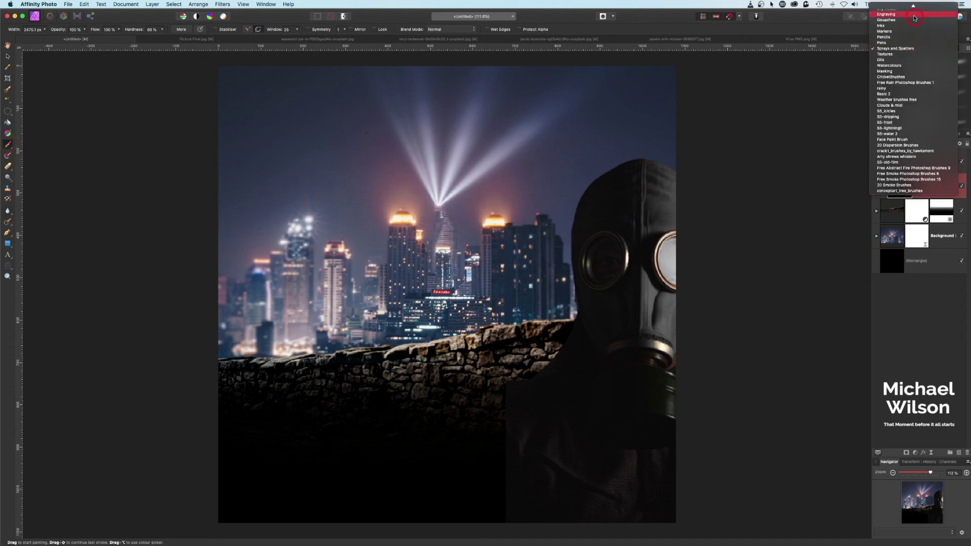
click(910, 9)
click(926, 107)
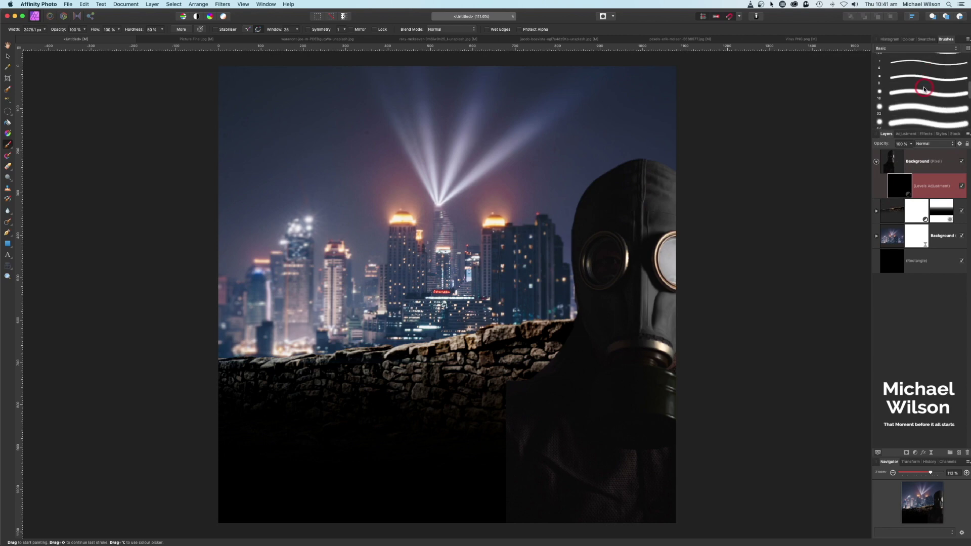
click(909, 39)
click(889, 52)
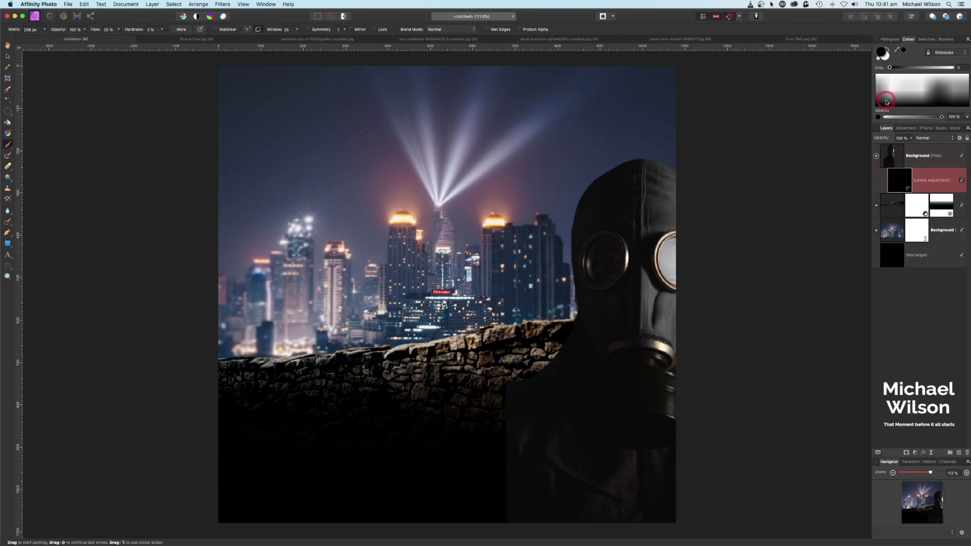
key(x)
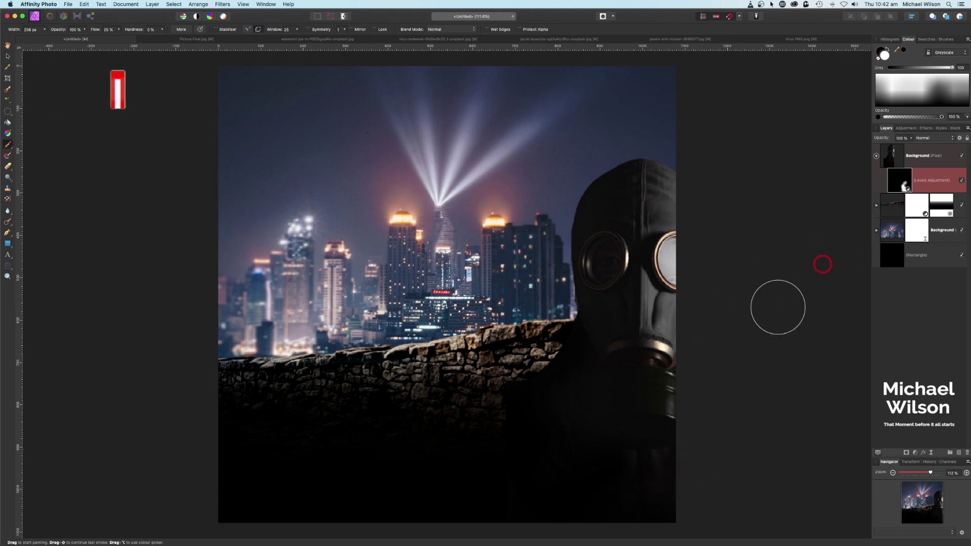
Add a mask to the gas mask figure layer and select that mask.
click(887, 159)
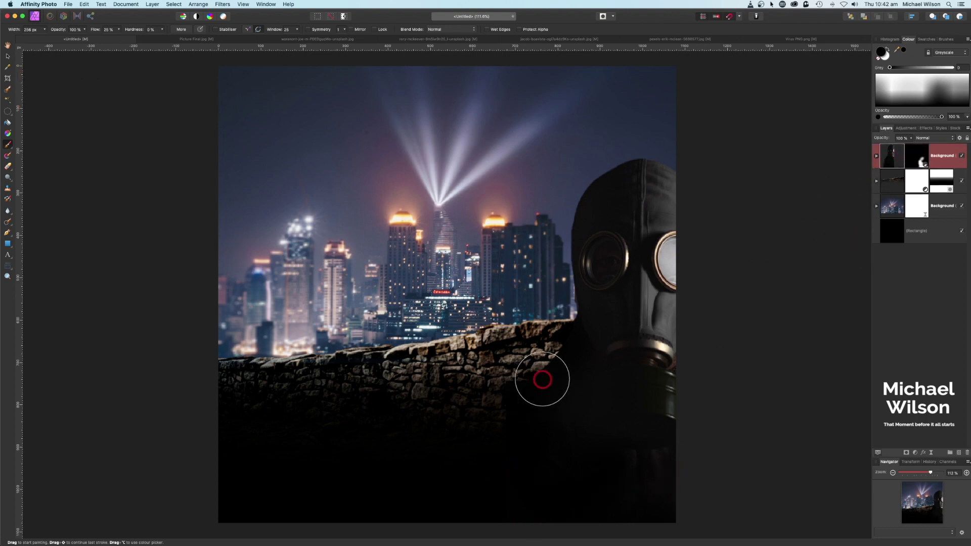
mouse_move(542, 379)
mouse_down()
mouse_move(499, 397)
mouse_move(521, 401)
mouse_move(526, 390)
mouse_up()
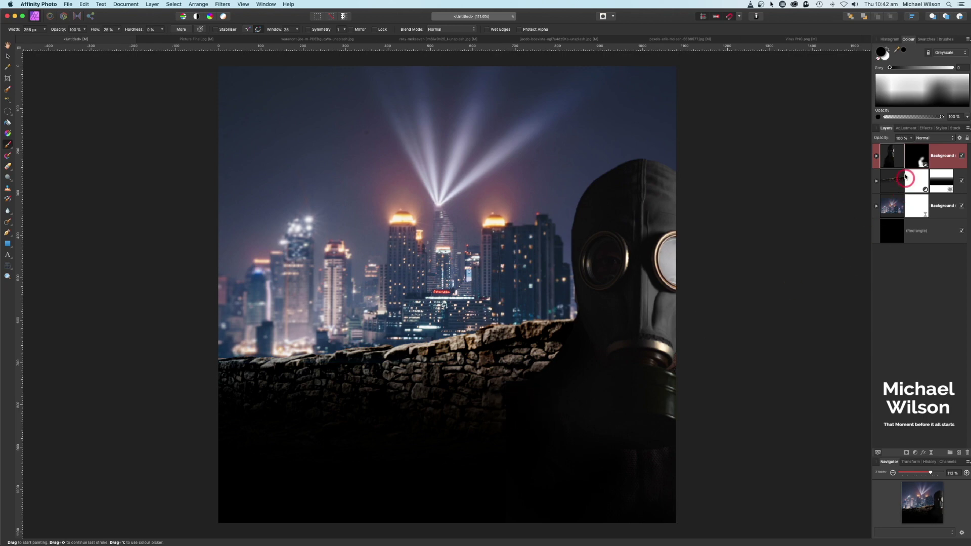
click(927, 418)
click(906, 452)
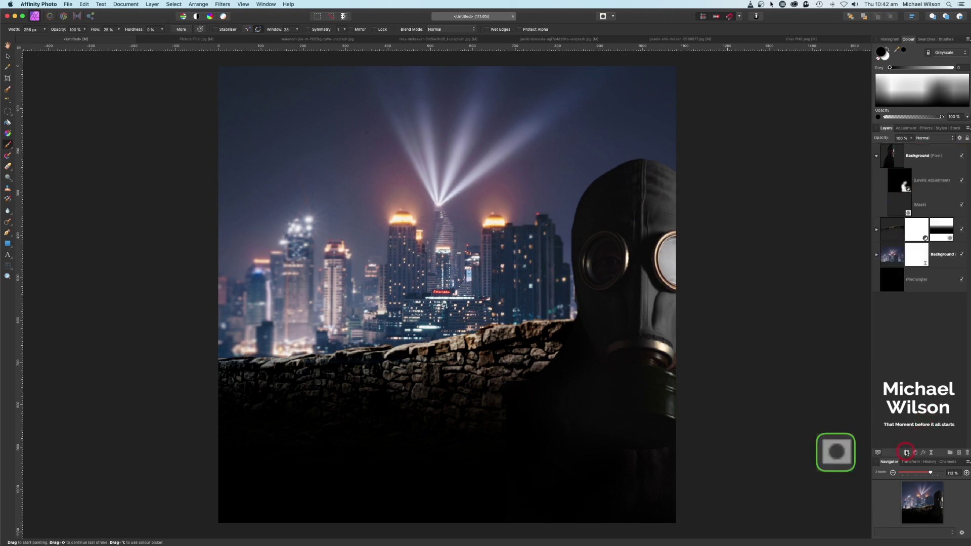
click(904, 205)
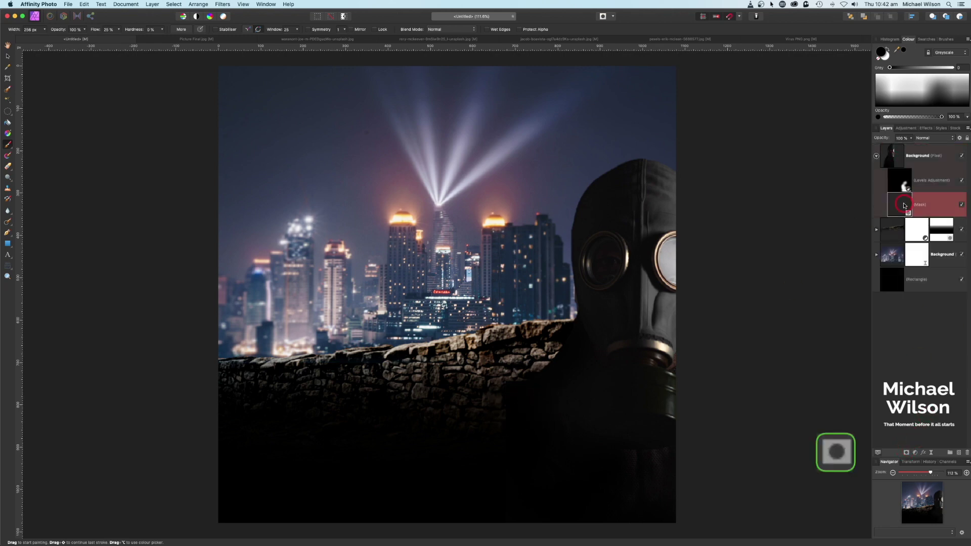
Paint black on the figure's mask with the 256 px Round Light Brush to fade the hard shoulder edge into the wall.
click(944, 43)
click(914, 102)
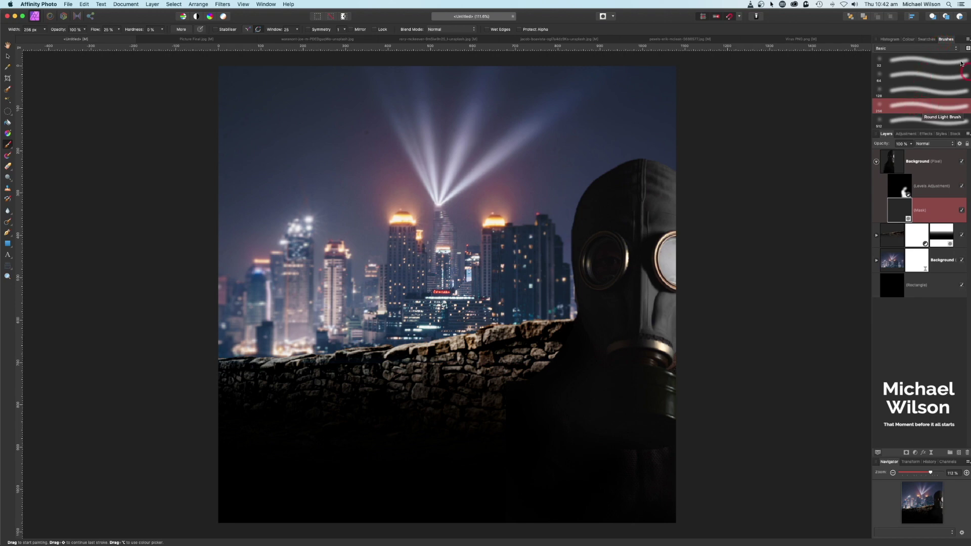
click(888, 44)
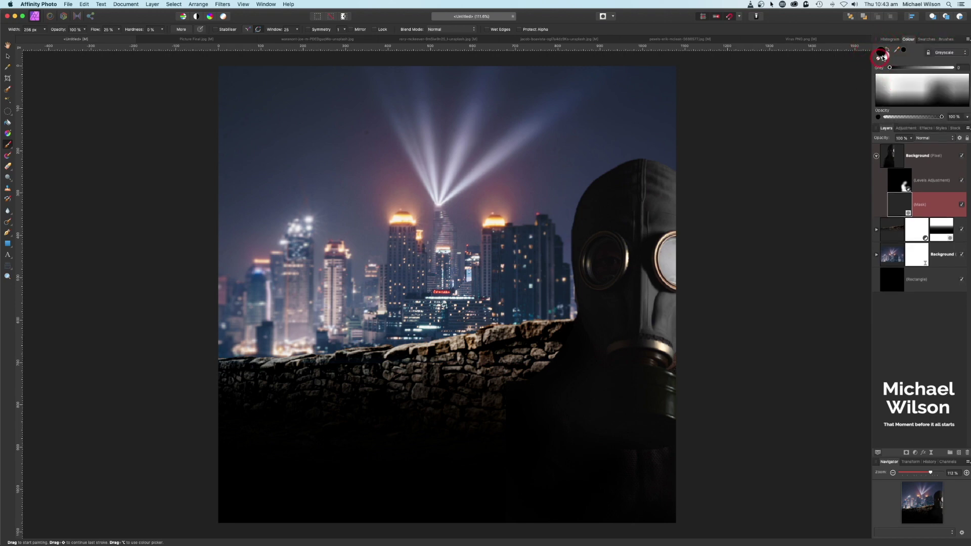
click(824, 135)
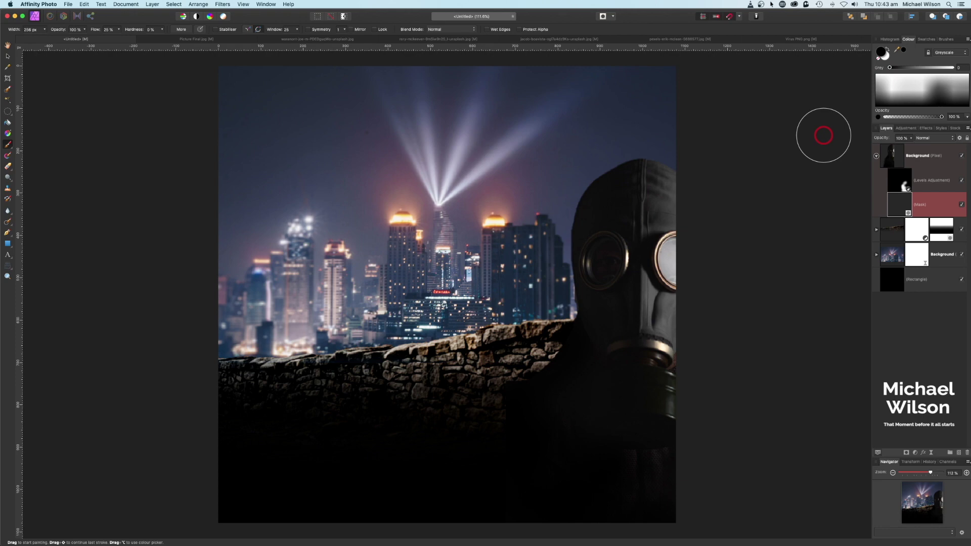
click(893, 44)
click(8, 145)
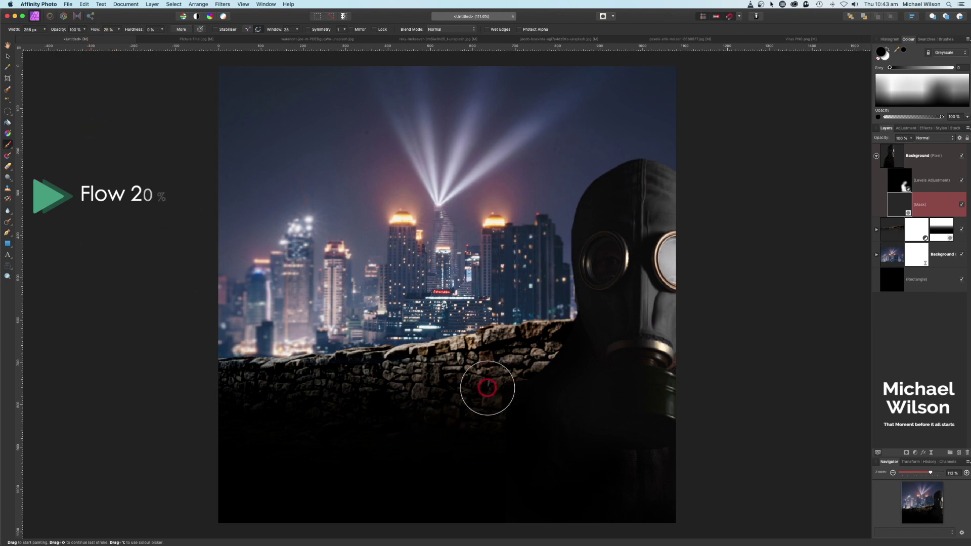
scroll(490, 403, left, 1)
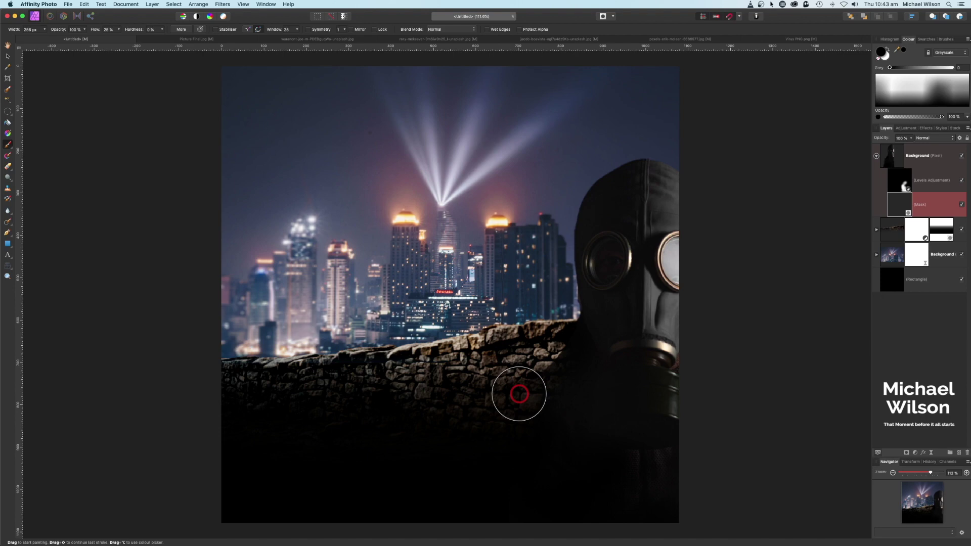
Switch to white and reduce the brush to about 114 px to restore the figure's shoulder on the mask.
key(x)
key(bracketleft)
key(bracketleft)
key(bracketleft)
key(bracketleft)
key(bracketleft)
key(bracketleft)
key(bracketleft)
key(bracketleft)
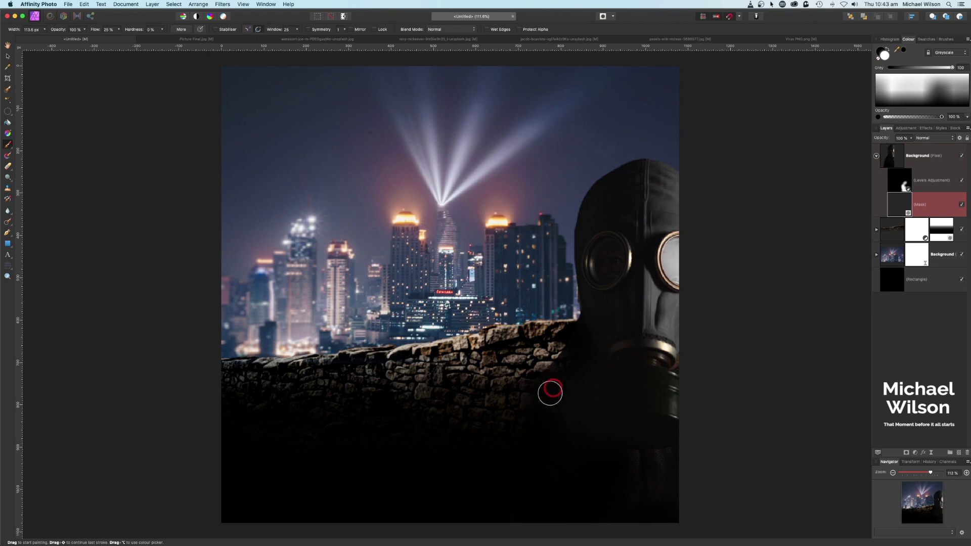
Add an Exposure adjustment and nest it inside the gas mask figure's layer.
click(897, 159)
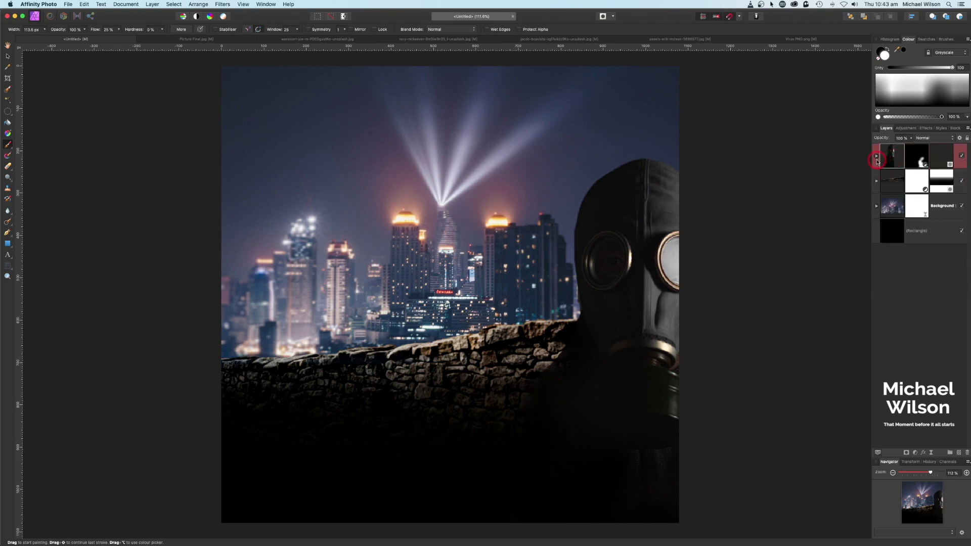
click(877, 158)
click(877, 158)
click(894, 158)
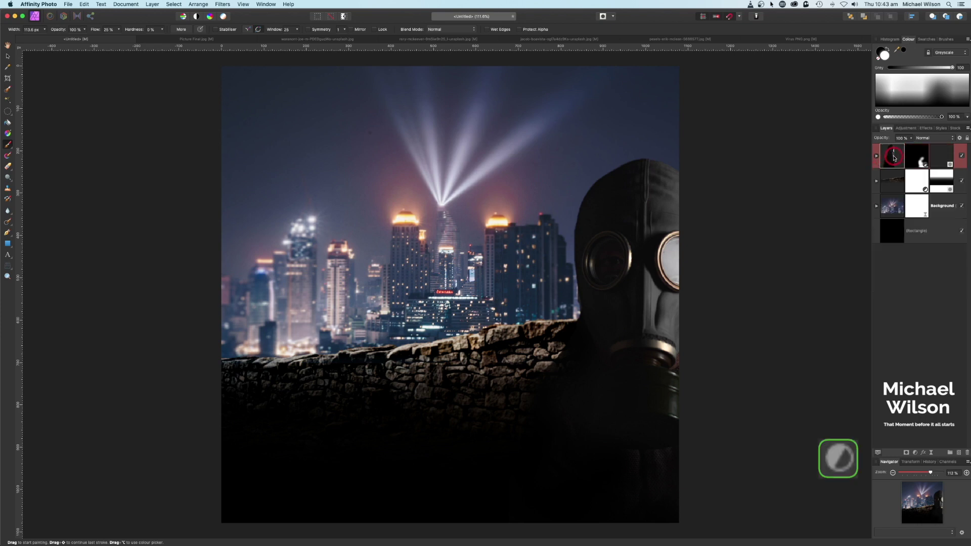
click(918, 453)
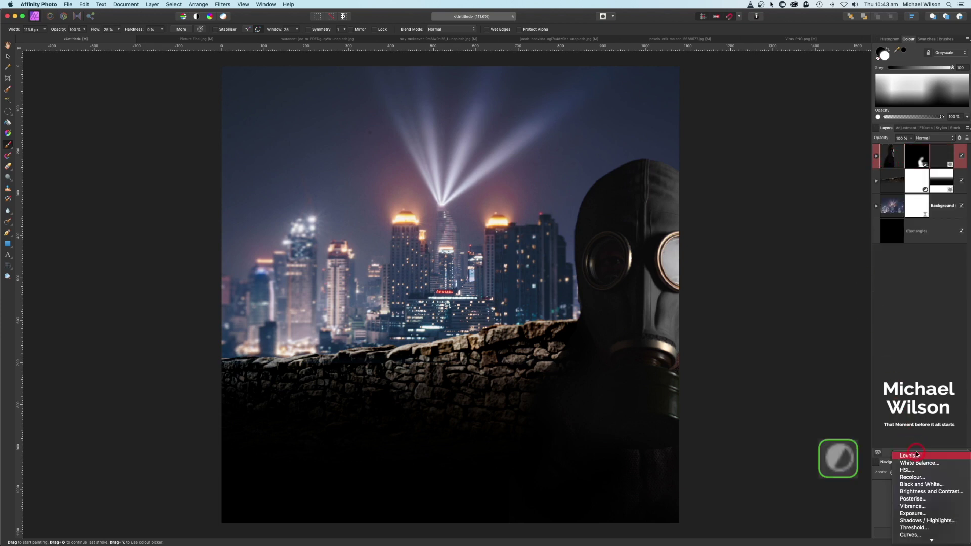
click(914, 514)
drag(893, 158, 905, 177)
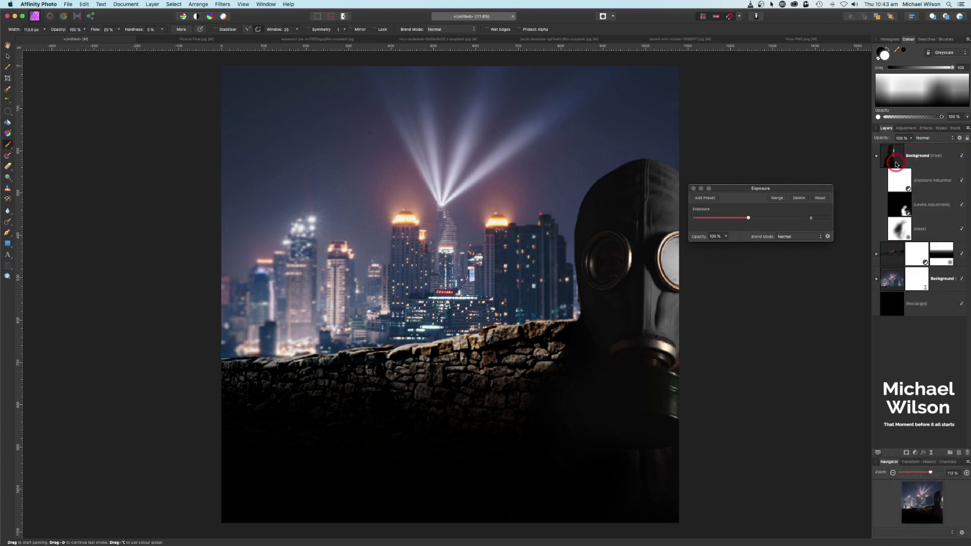
click(899, 182)
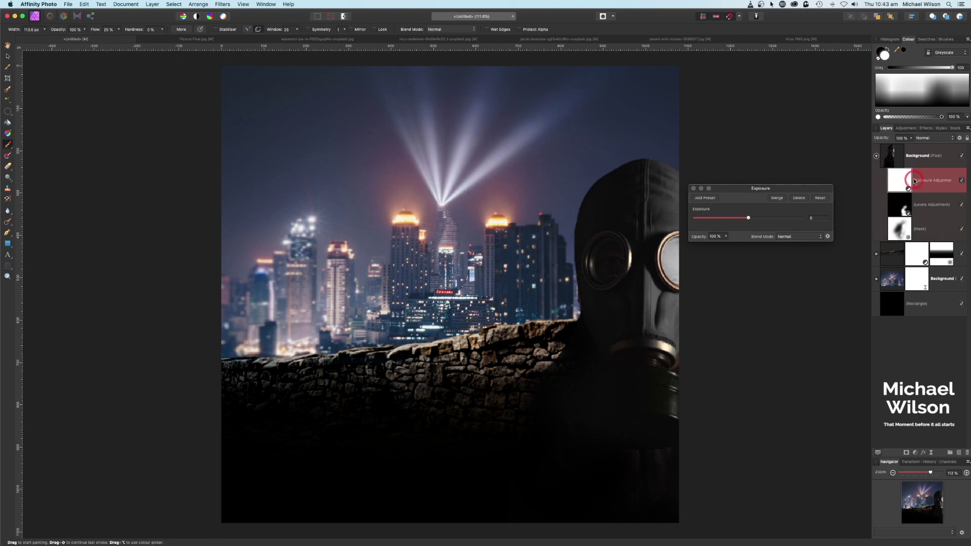
Raise the figure's exposure to about 2.7 and invert the Exposure adjustment's mask to black.
drag(749, 218, 771, 222)
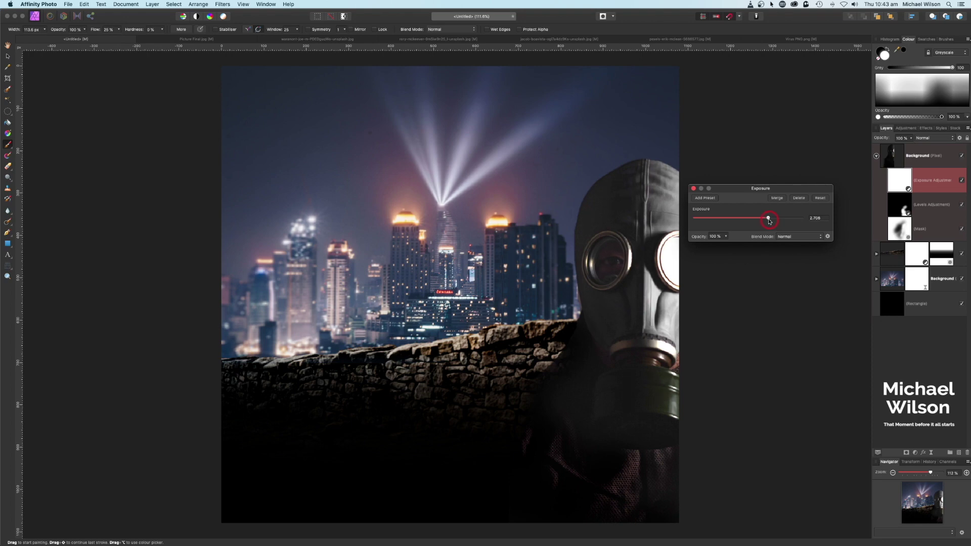
click(694, 189)
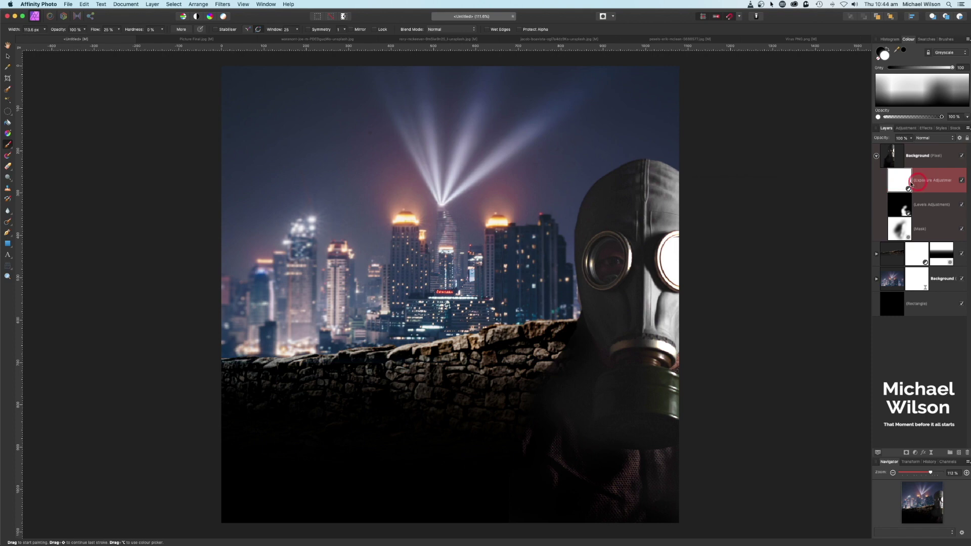
click(898, 183)
key(super+i)
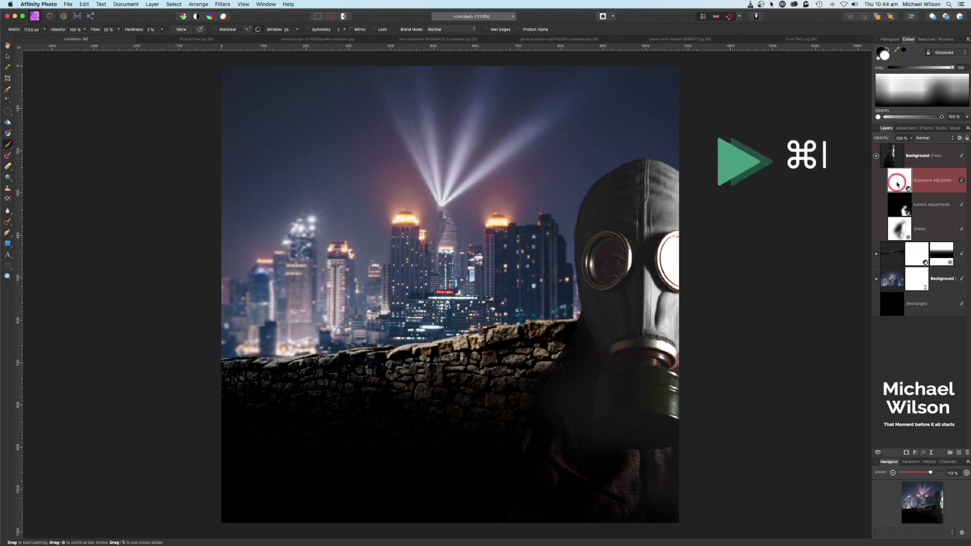
Paint white on the Exposure mask over the figure's fully visible eye lens, using a soft brush at 25% flow, to brighten the eye.
click(7, 145)
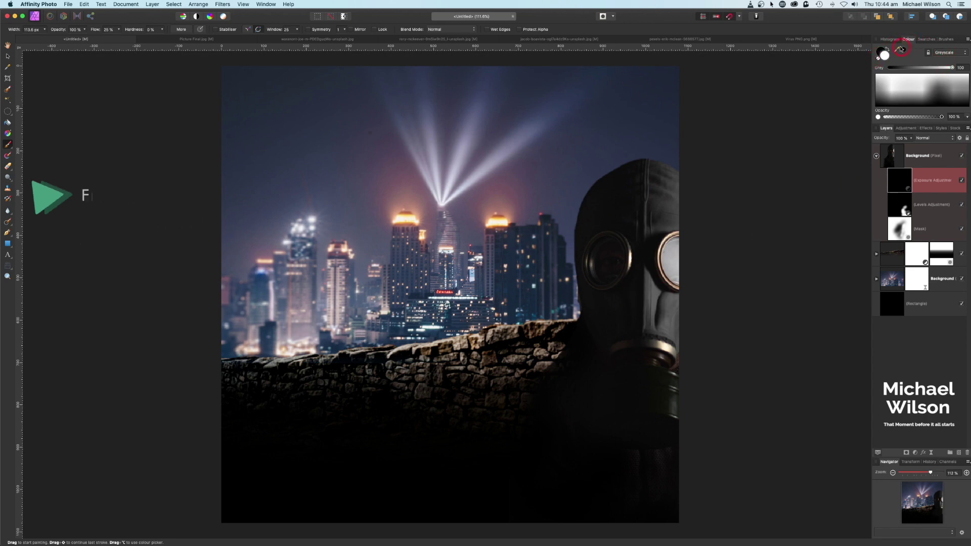
click(884, 55)
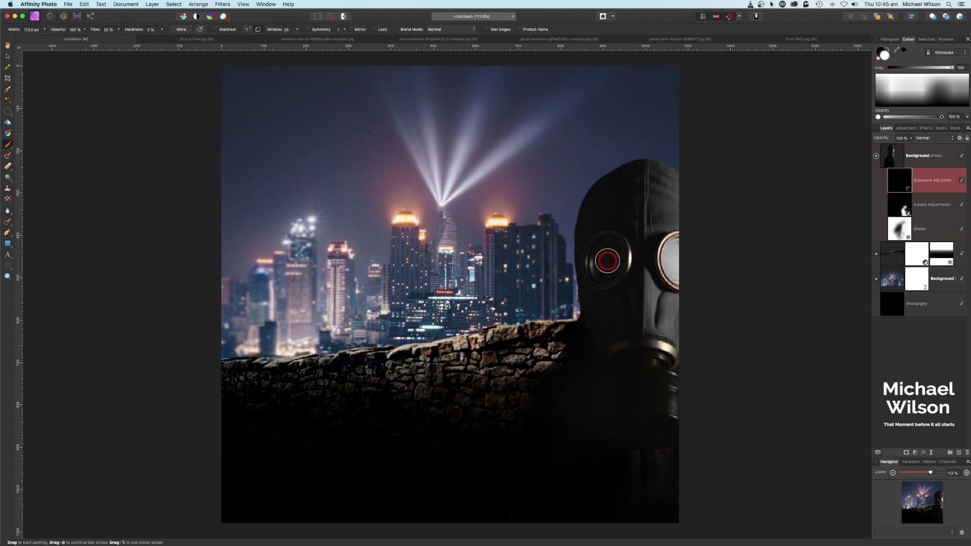
mouse_move(607, 261)
mouse_down()
mouse_move(612, 253)
mouse_move(595, 269)
mouse_move(612, 274)
mouse_move(616, 254)
mouse_move(610, 265)
mouse_move(605, 249)
mouse_up()
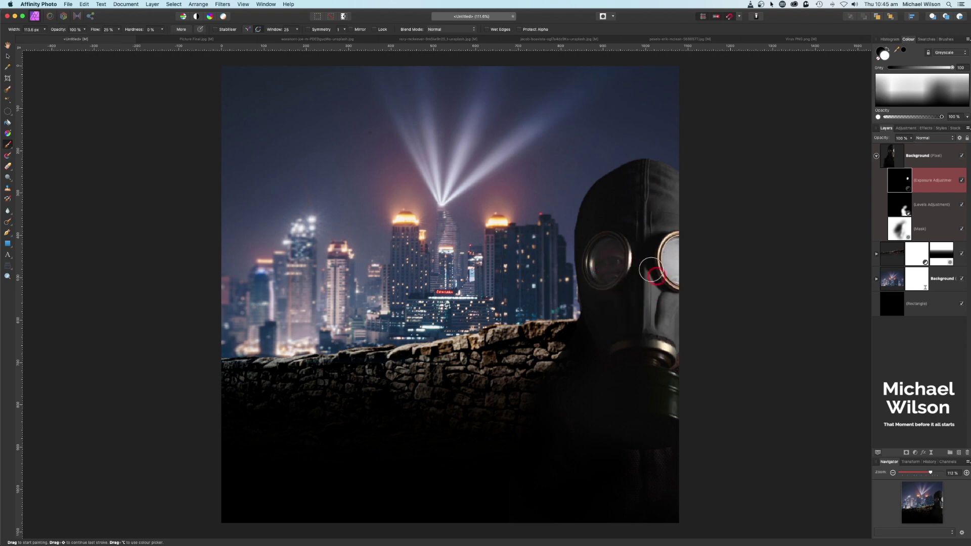
mouse_move(620, 259)
mouse_down()
mouse_move(608, 274)
mouse_move(840, 242)
mouse_up()
click(877, 155)
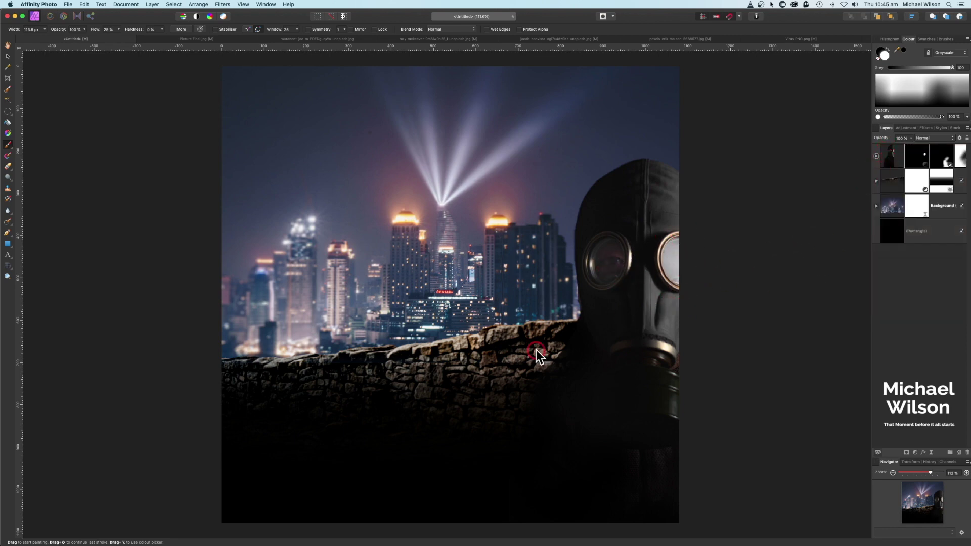
Copy the selected round mouthpiece from the photo of the gas mask wearer in a suit and paste it into the composite.
click(72, 41)
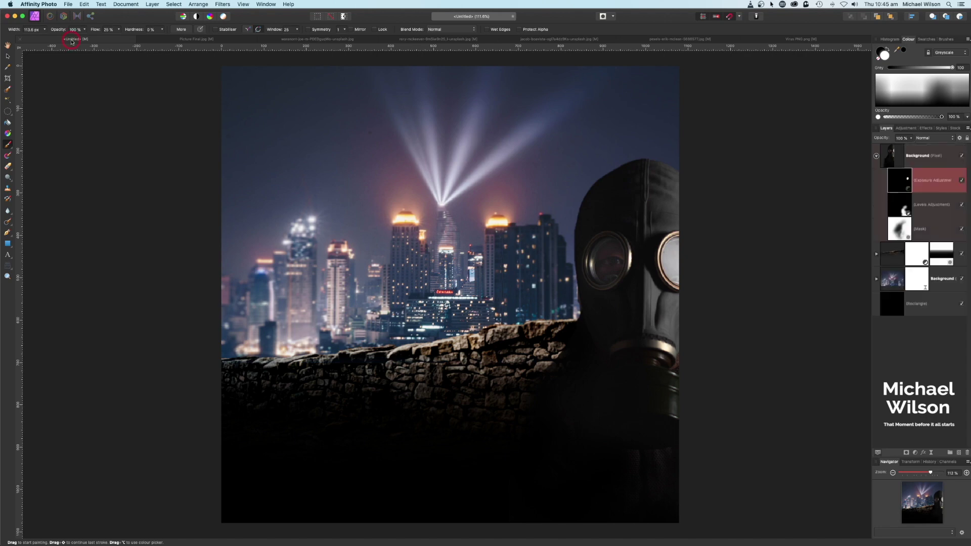
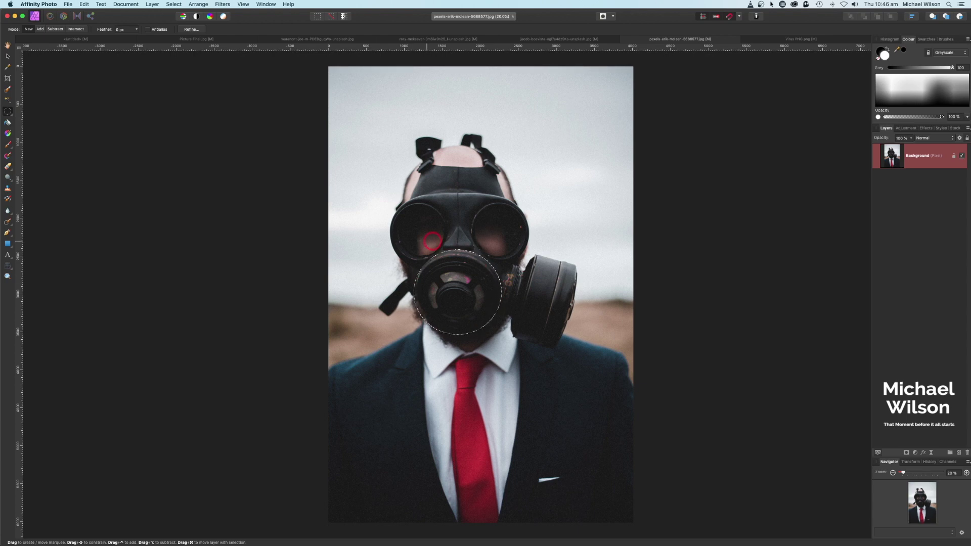
key(super+c)
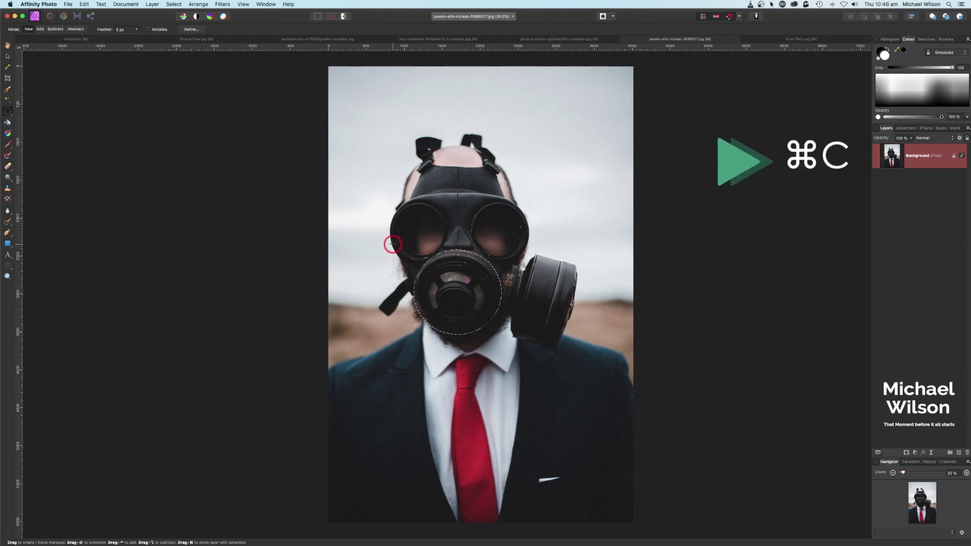
click(94, 40)
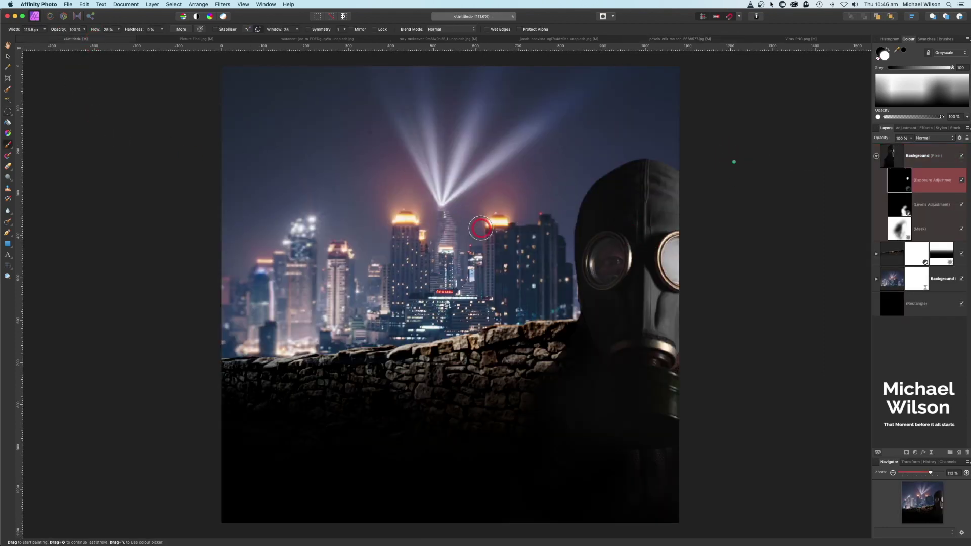
key(super+v)
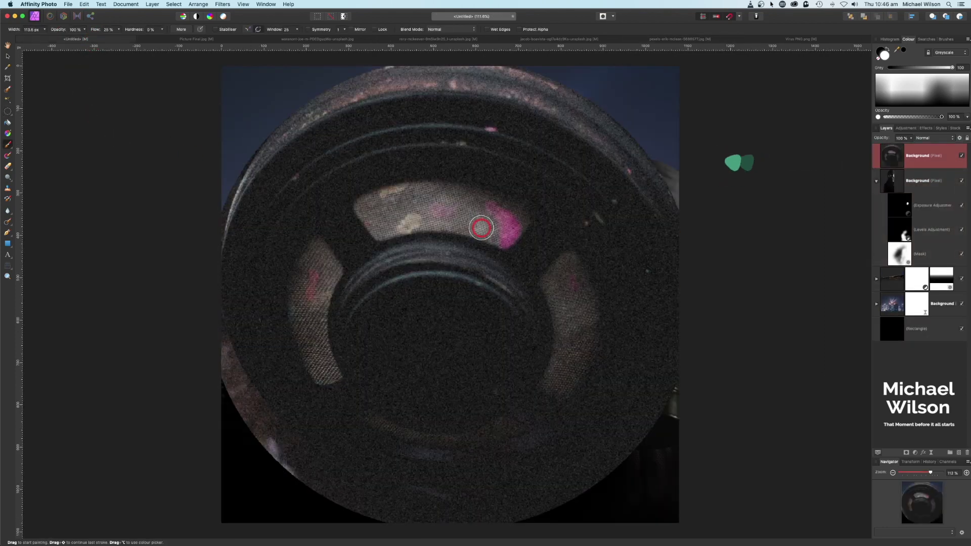
Scale the pasted mouthpiece down and position it on the figure's mask just below the eye lenses.
click(8, 58)
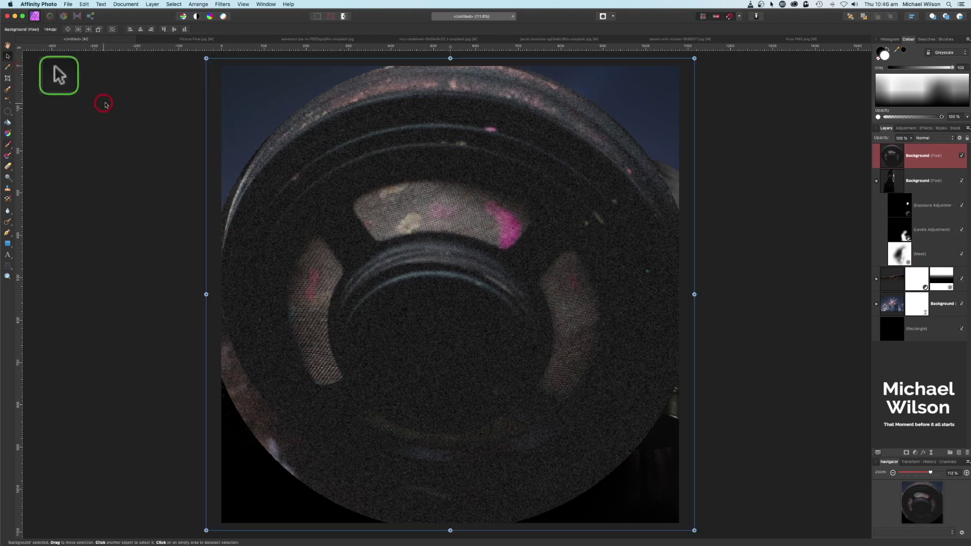
drag(207, 58, 572, 332)
drag(627, 359, 649, 321)
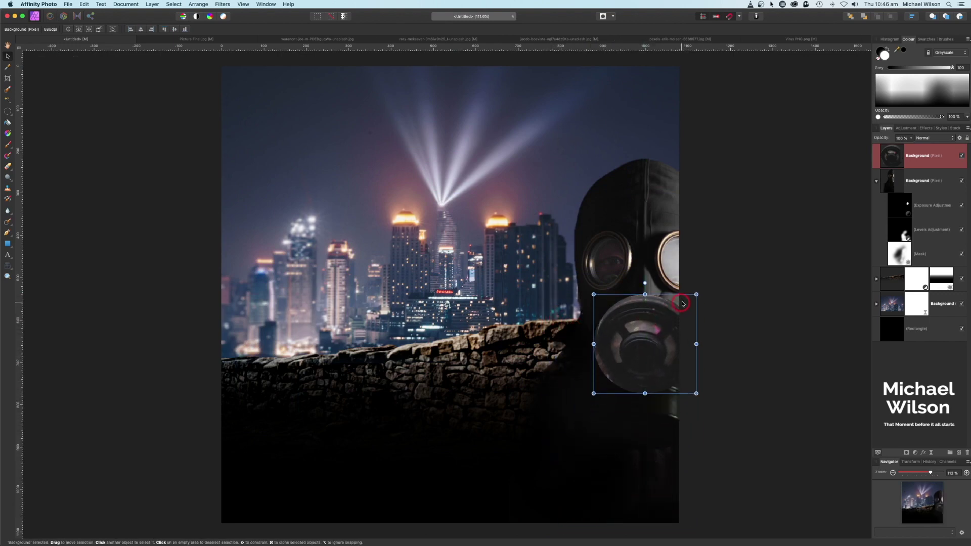
drag(697, 294, 660, 320)
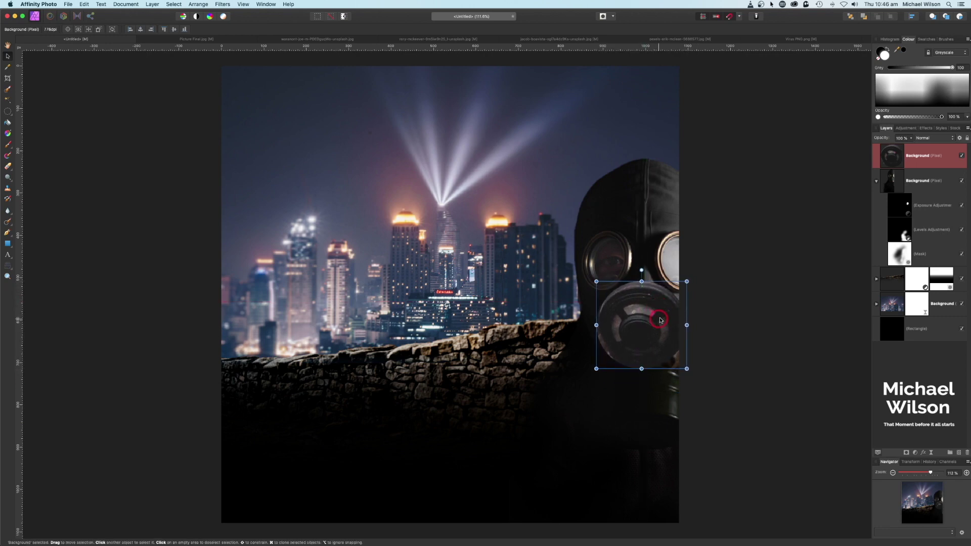
drag(597, 368, 601, 363)
drag(650, 330, 649, 330)
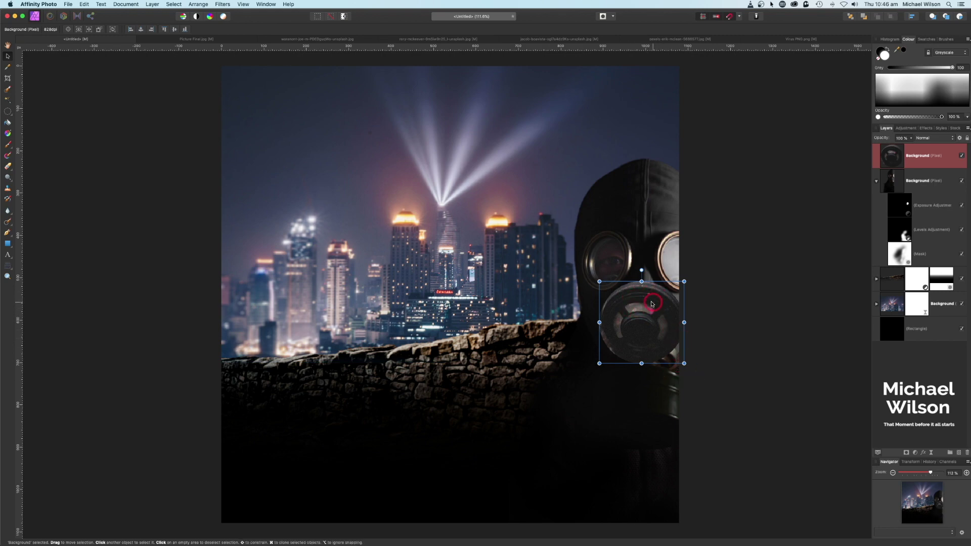
Distort the mouthpiece with a single-plane Perspective, pulling its corners inward to match the angle of the figure's face.
click(8, 267)
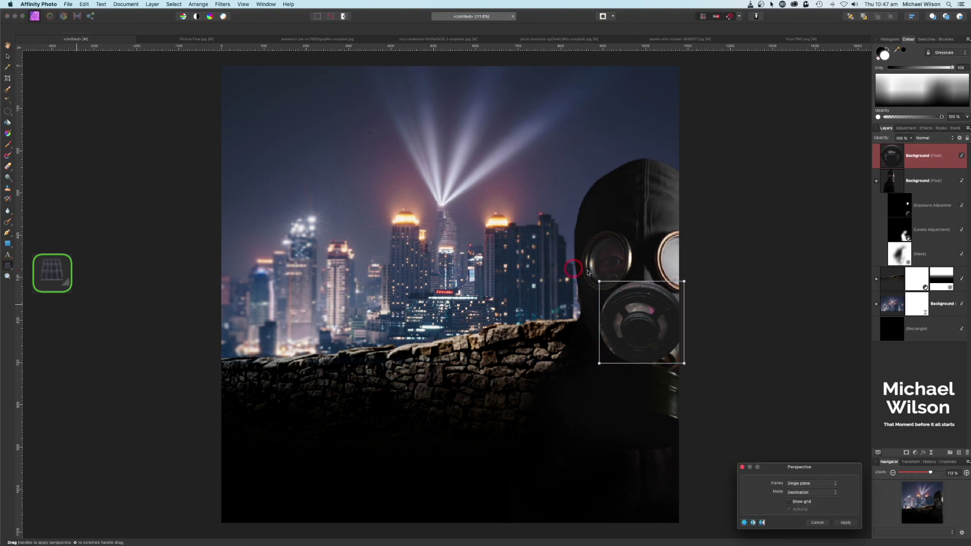
drag(684, 281, 679, 282)
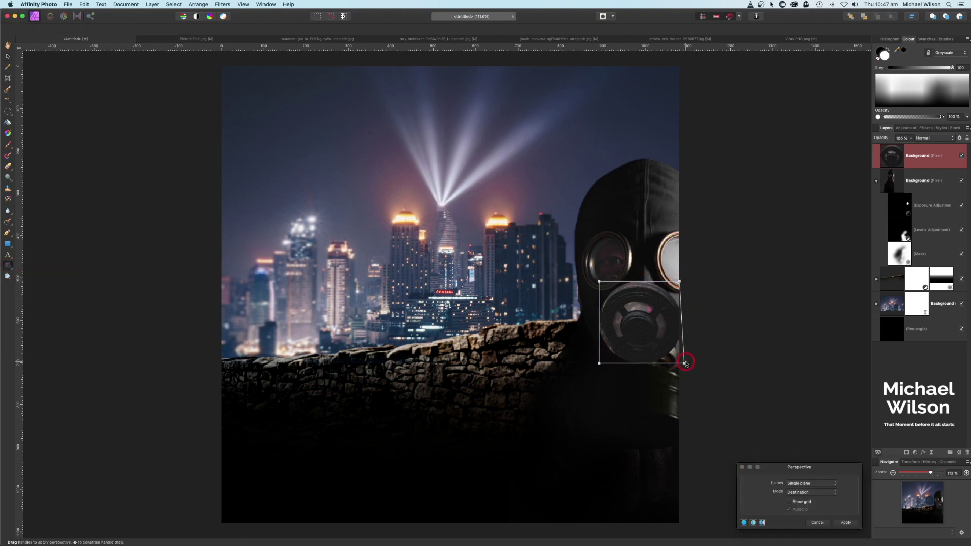
drag(684, 361, 681, 359)
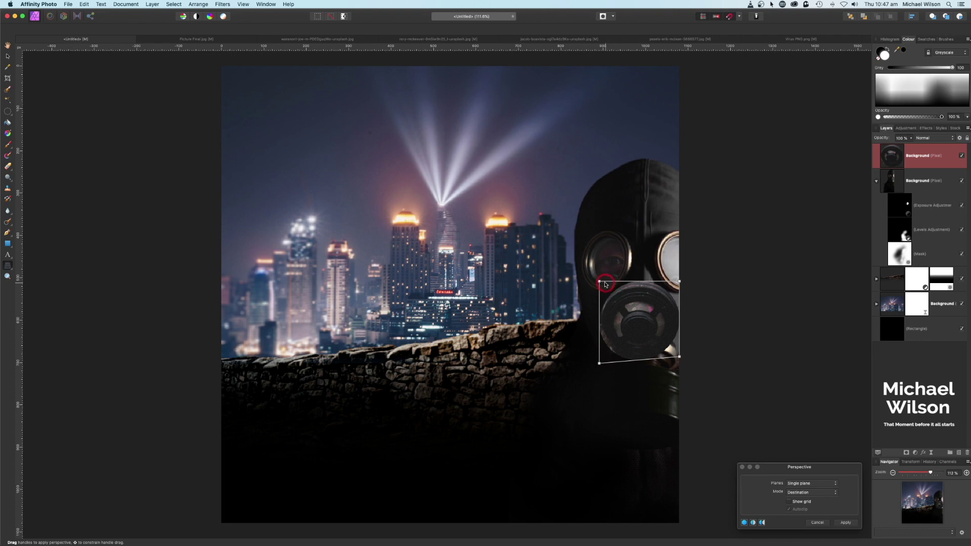
drag(599, 282, 610, 284)
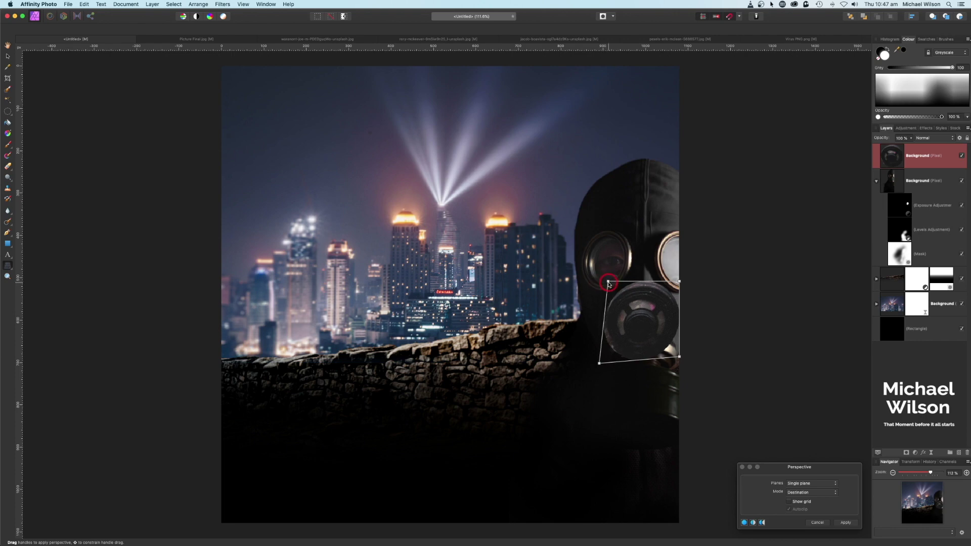
key(v)
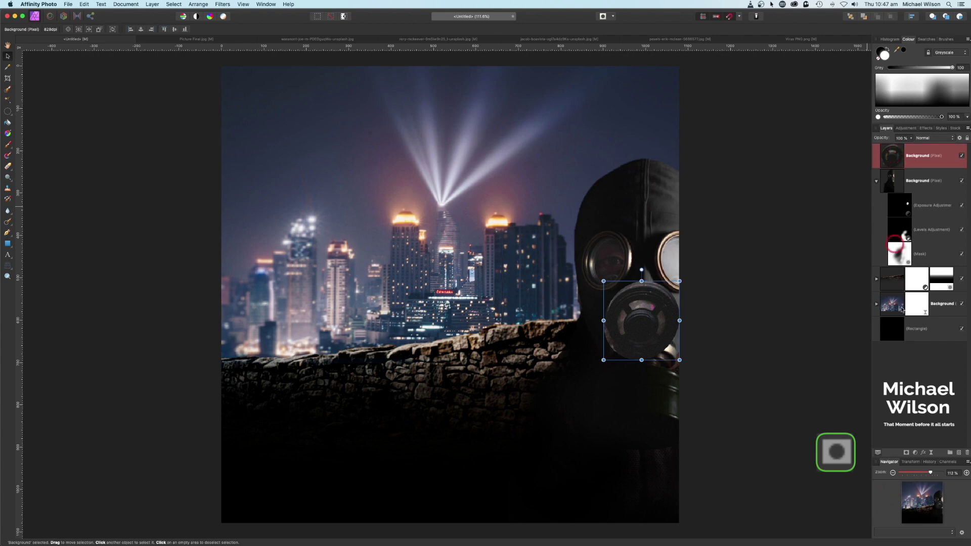
Add a mask to the mouthpiece layer and paint black with a small soft brush to blend its lower outer edge into the figure.
click(907, 452)
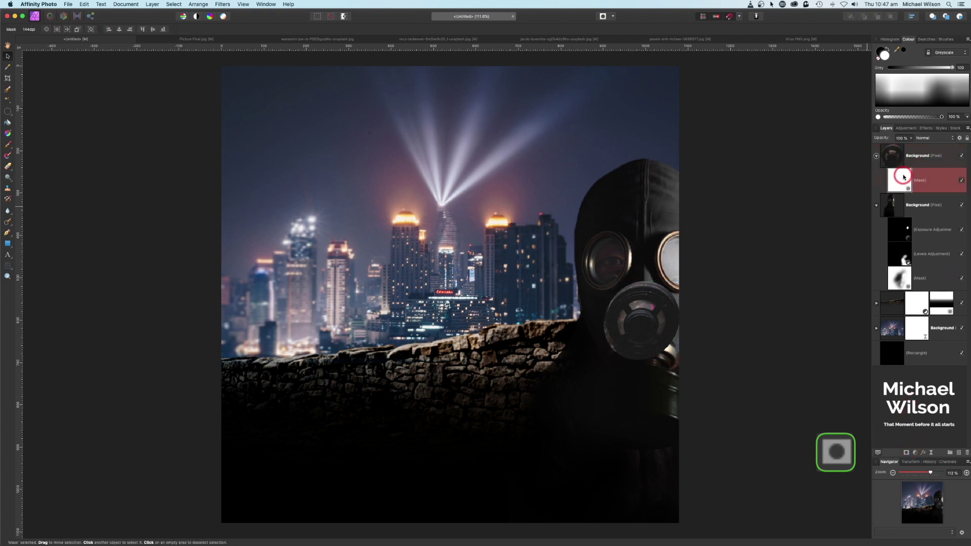
click(16, 146)
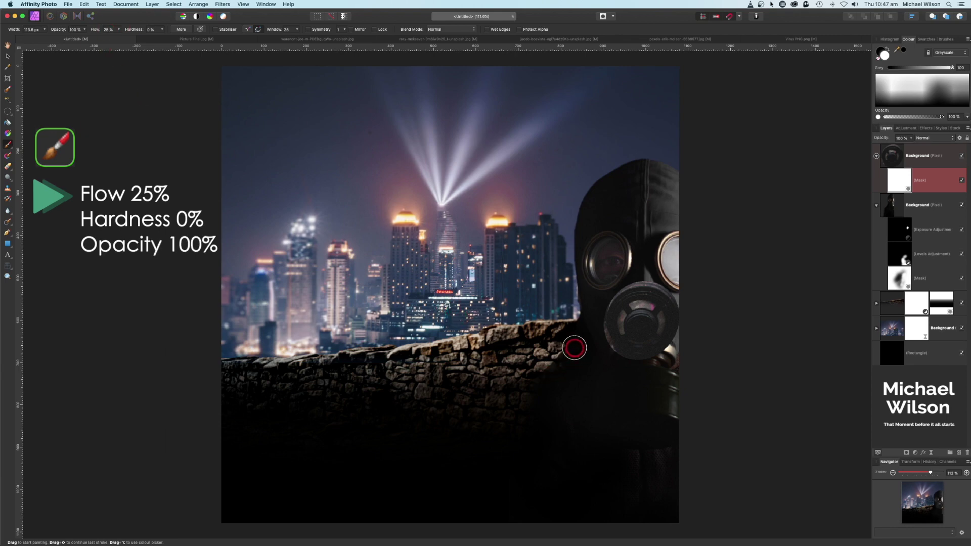
key(bracketleft)
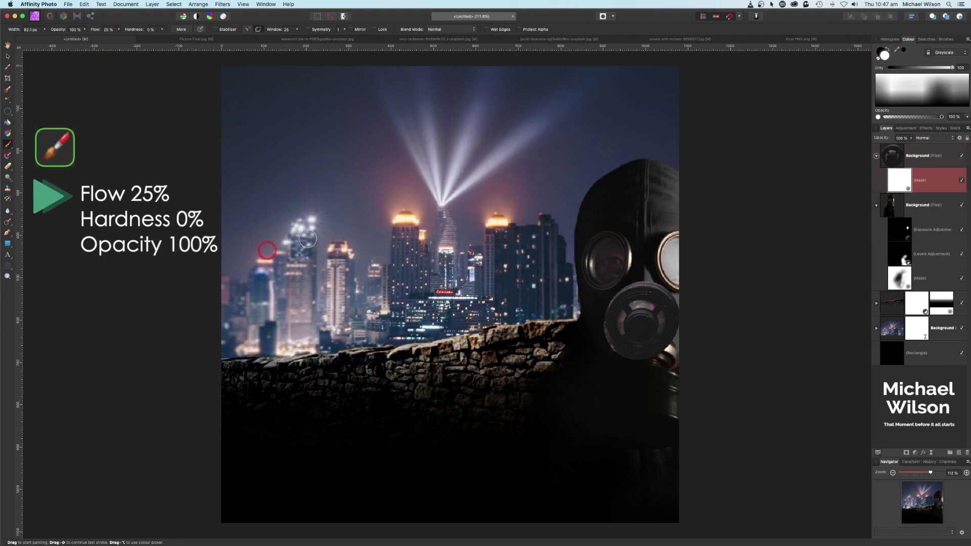
click(894, 54)
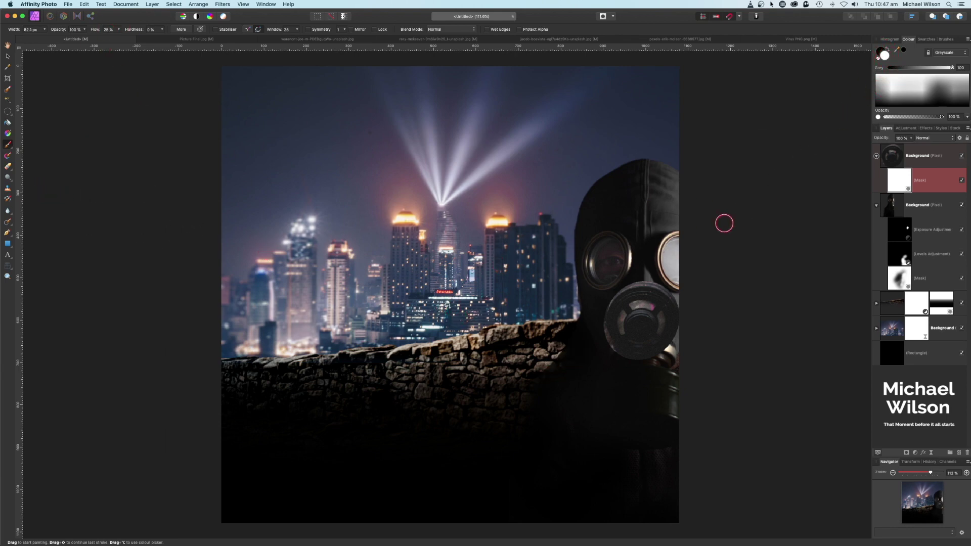
click(585, 370)
mouse_move(606, 341)
mouse_down()
mouse_move(601, 331)
mouse_move(632, 358)
mouse_up()
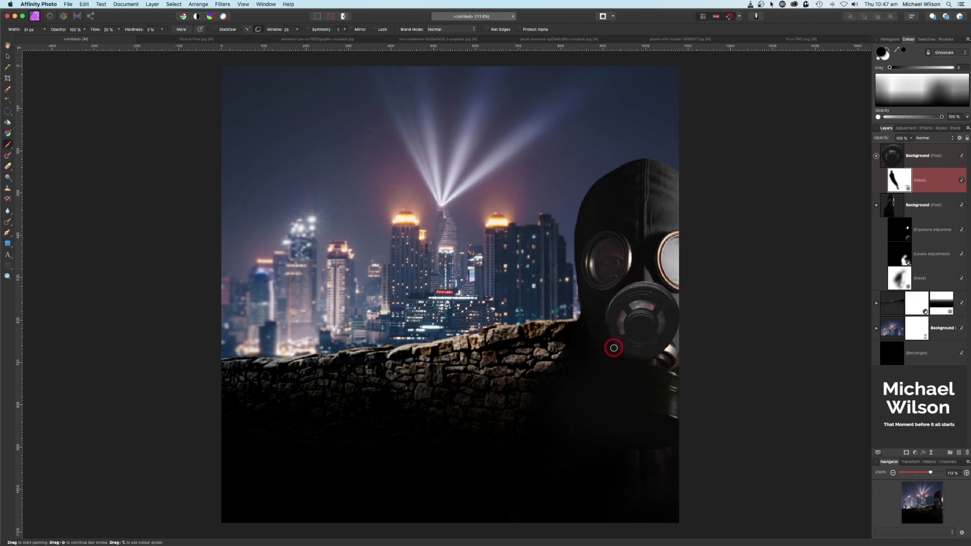
Add a Levels adjustment nested inside the mouthpiece layer and set its black level to about 10%.
click(877, 157)
click(888, 157)
click(913, 449)
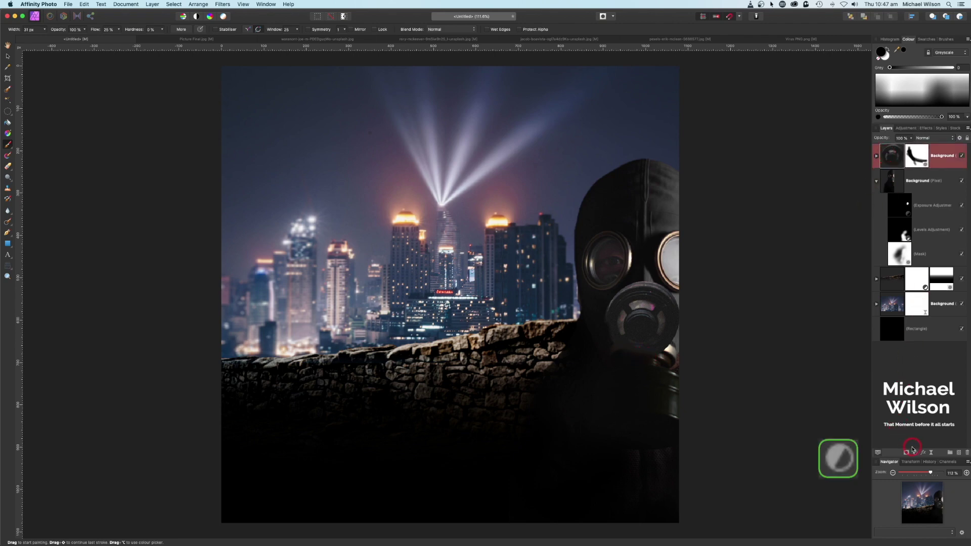
click(916, 455)
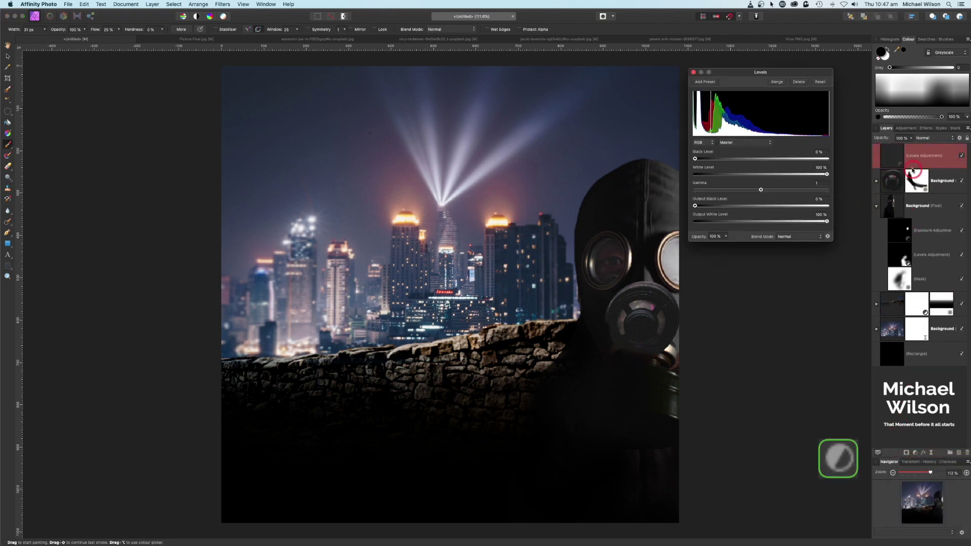
drag(896, 158, 893, 183)
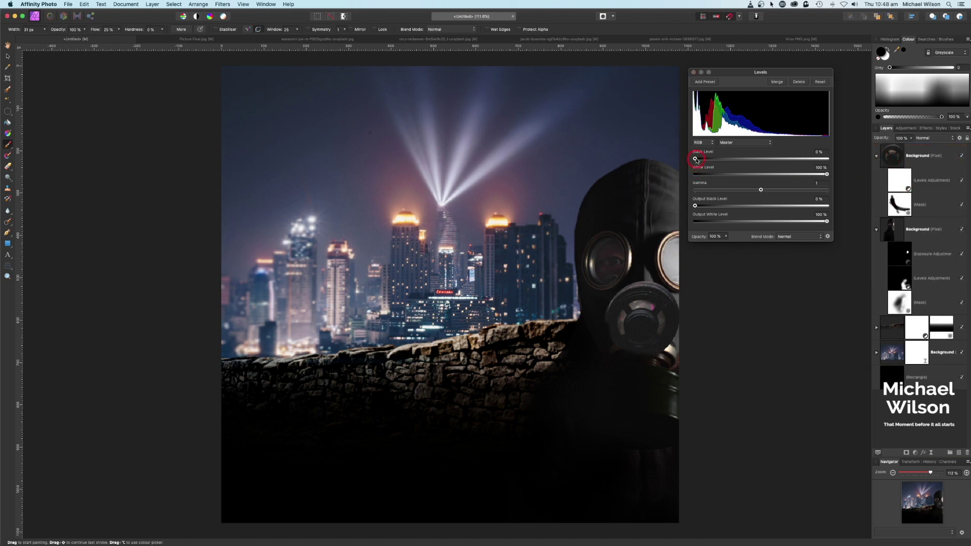
drag(696, 160, 704, 161)
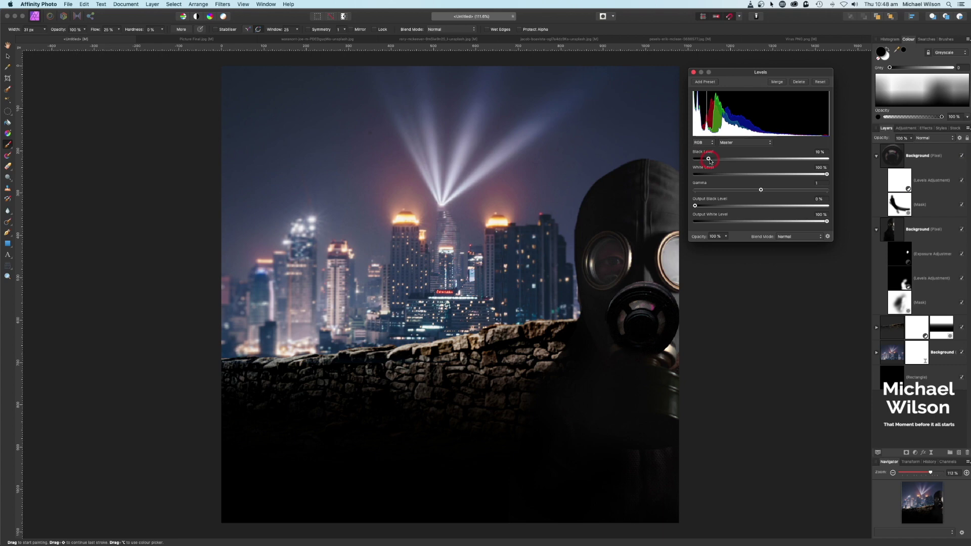
Soften the blend along the mouthpiece layer's edge on the figure's mask with the Blur Brush tool.
click(892, 157)
click(897, 158)
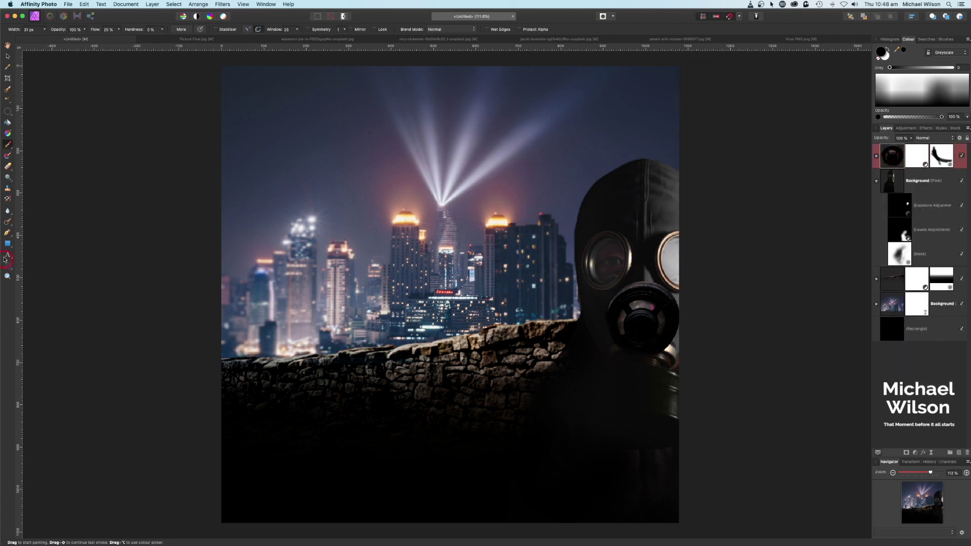
click(7, 211)
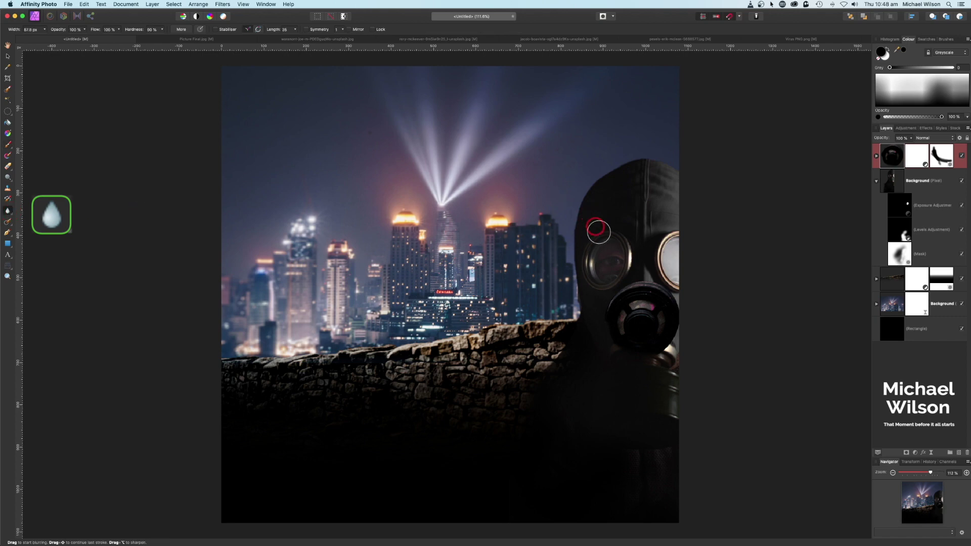
mouse_move(599, 231)
mouse_down()
mouse_move(640, 283)
mouse_move(658, 285)
mouse_move(626, 285)
mouse_move(676, 301)
mouse_move(681, 313)
mouse_move(669, 294)
mouse_move(671, 342)
mouse_move(668, 293)
mouse_move(641, 285)
mouse_move(620, 346)
mouse_move(597, 306)
mouse_move(608, 288)
mouse_move(634, 282)
mouse_move(664, 287)
mouse_move(646, 282)
mouse_move(670, 304)
mouse_move(665, 291)
mouse_move(672, 342)
mouse_move(652, 289)
mouse_move(608, 302)
mouse_up()
Copy the green virus from the Virus PNG document and paste it as the uppermost layer of the composite.
click(774, 41)
key(v)
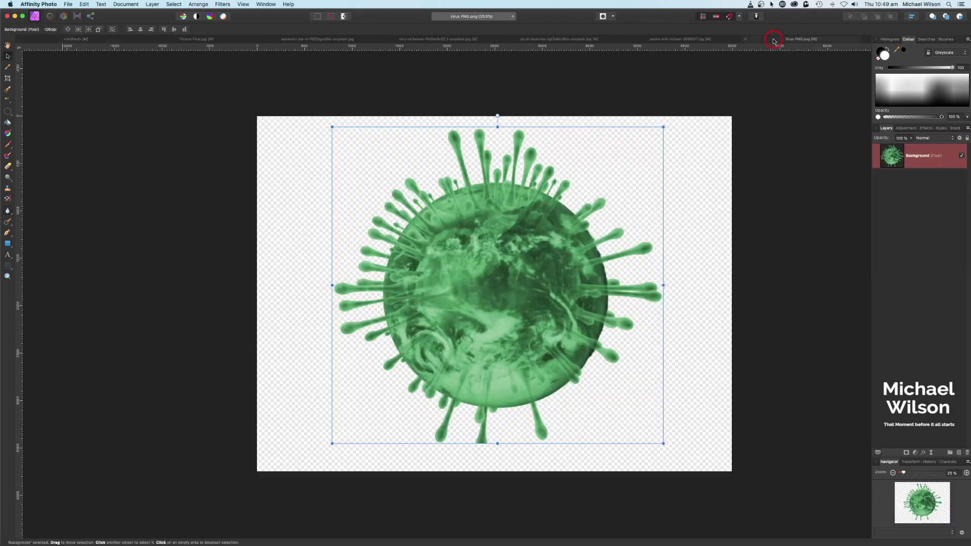
click(570, 221)
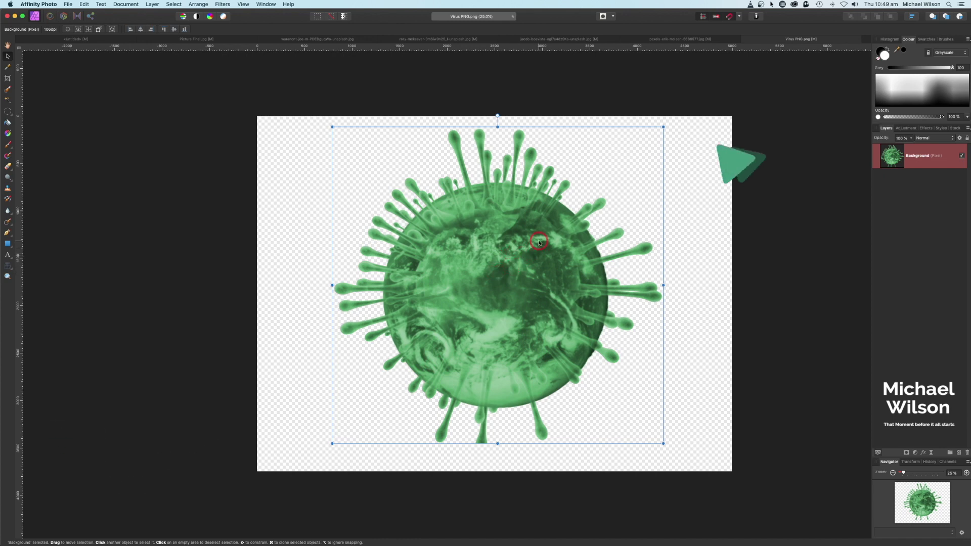
key(super+c)
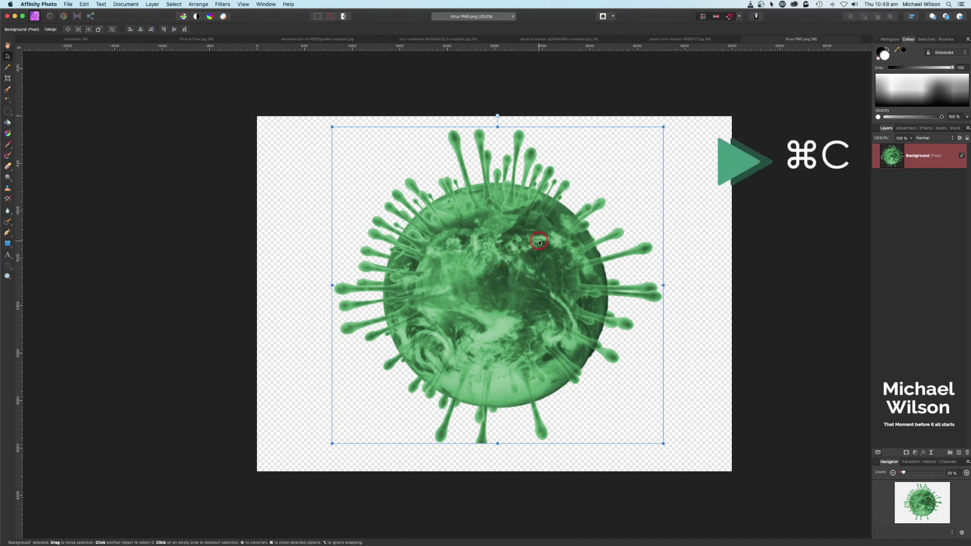
click(76, 39)
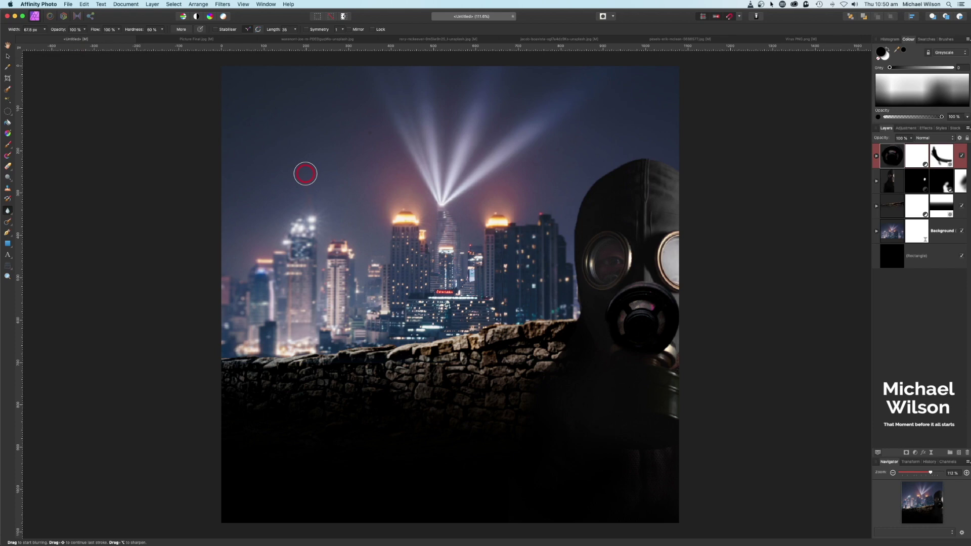
key(super+v)
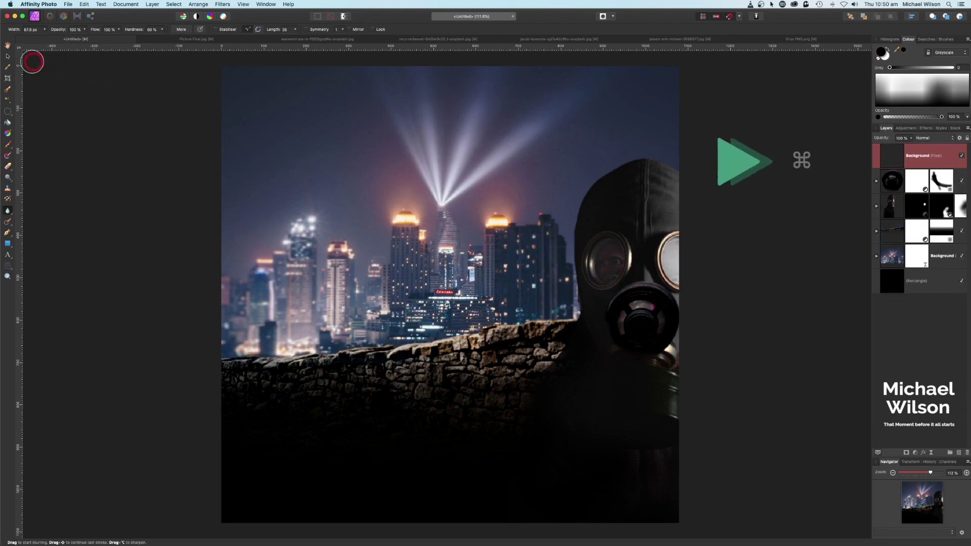
Scale the pasted virus down proportionally until it fits inside the composite, in front of the skyline.
click(11, 58)
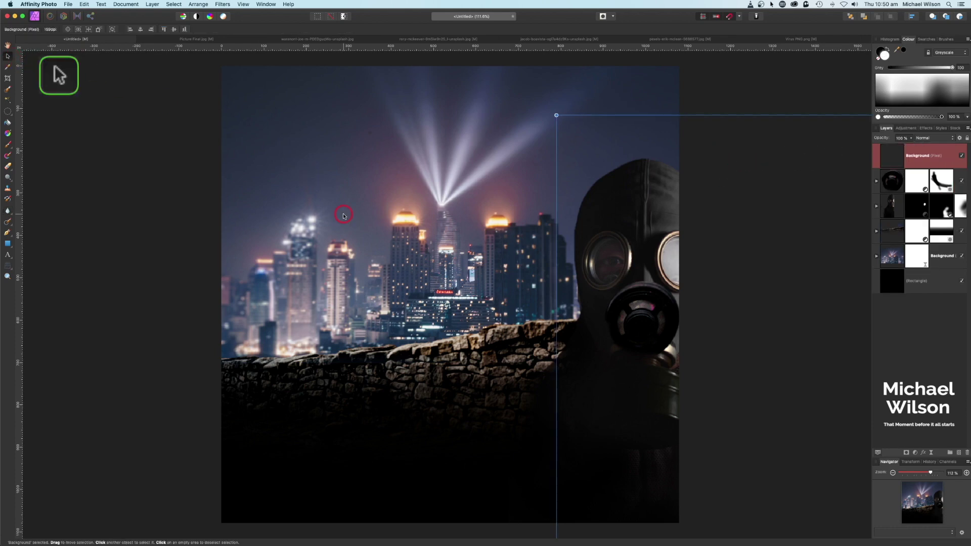
key(super+minus)
key(super+minus)
key(super+minus)
key(super+minus)
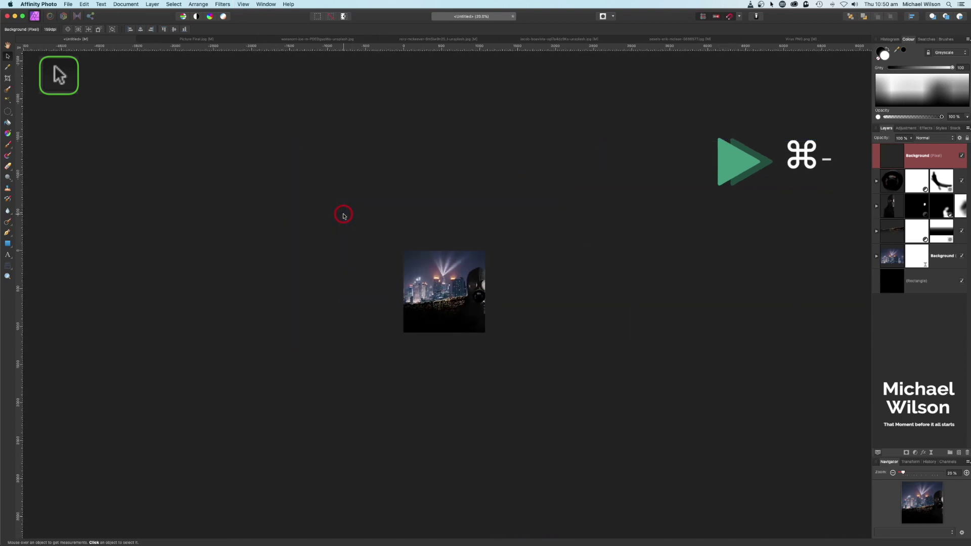
drag(728, 514, 458, 290)
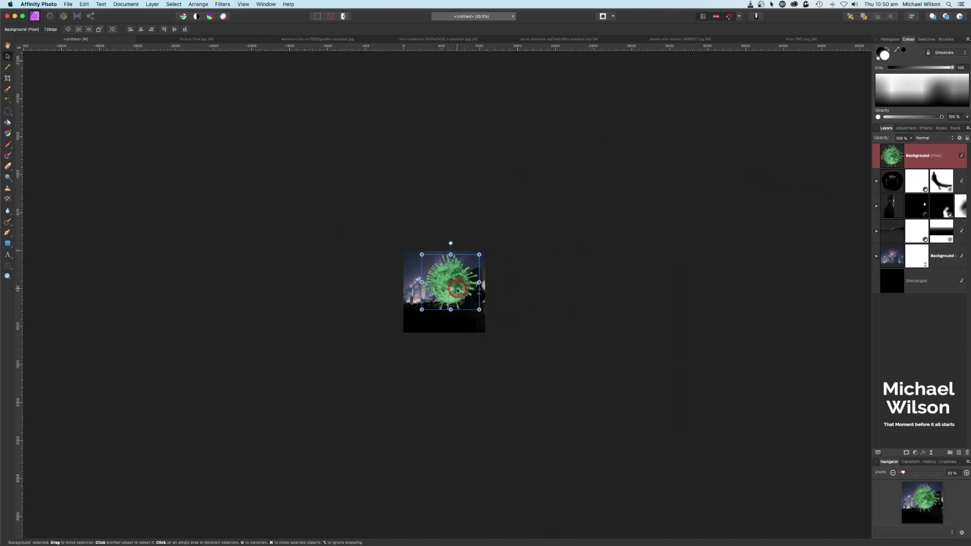
key(super+0)
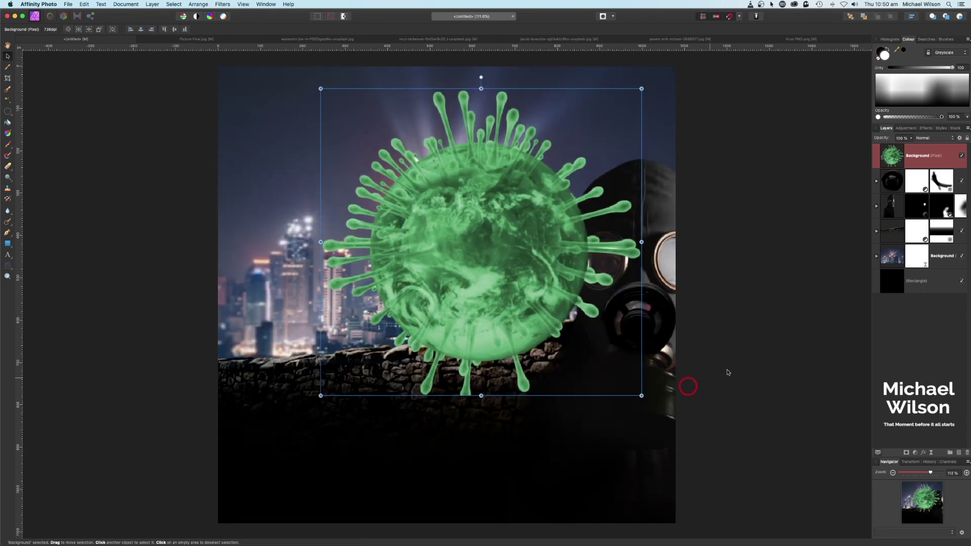
Lower the virus layer's opacity to about 50%, then shrink it further and position it in the sky over the central towers.
drag(913, 142, 882, 149)
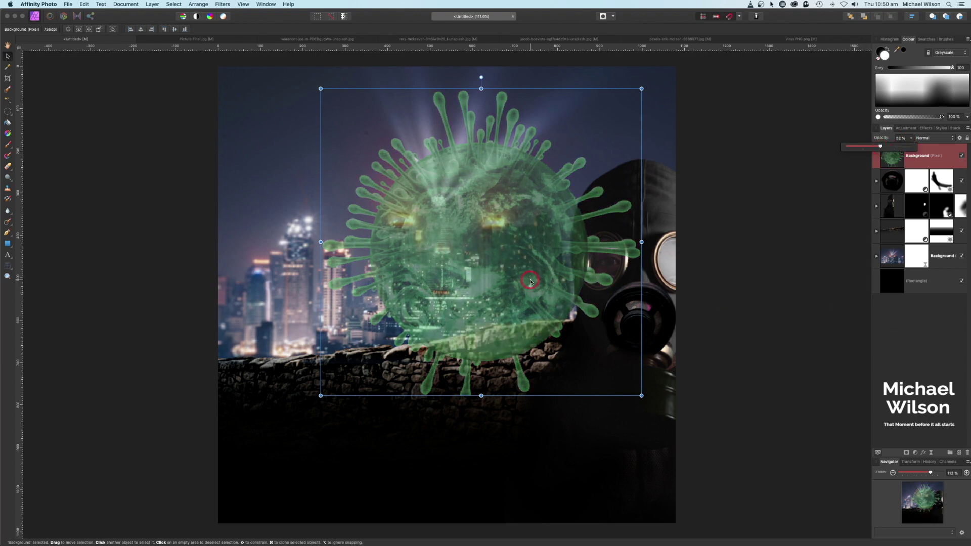
drag(633, 385, 559, 321)
drag(476, 259, 479, 240)
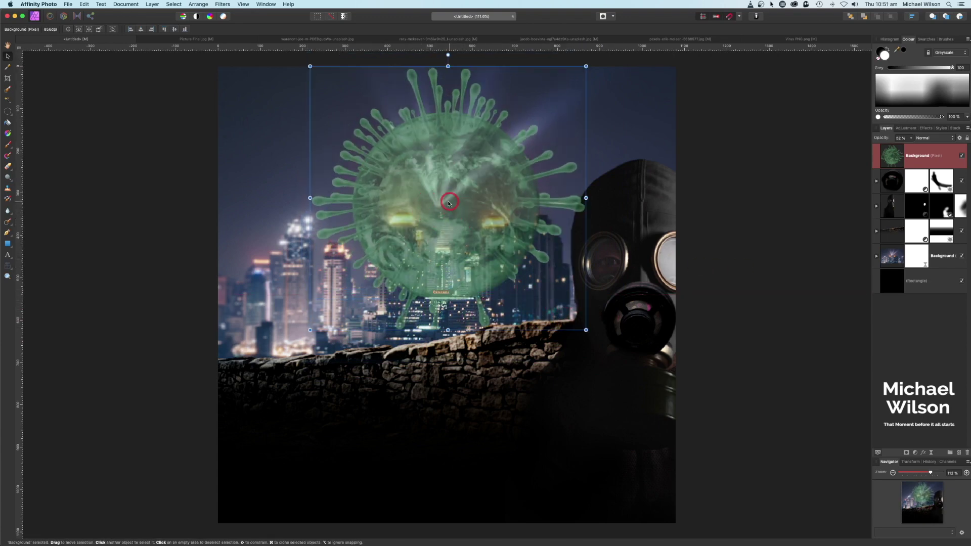
Add a mask to the virus layer and paint black with a soft 256 px brush at 25% flow to hide its lower half over the buildings.
drag(896, 161, 907, 161)
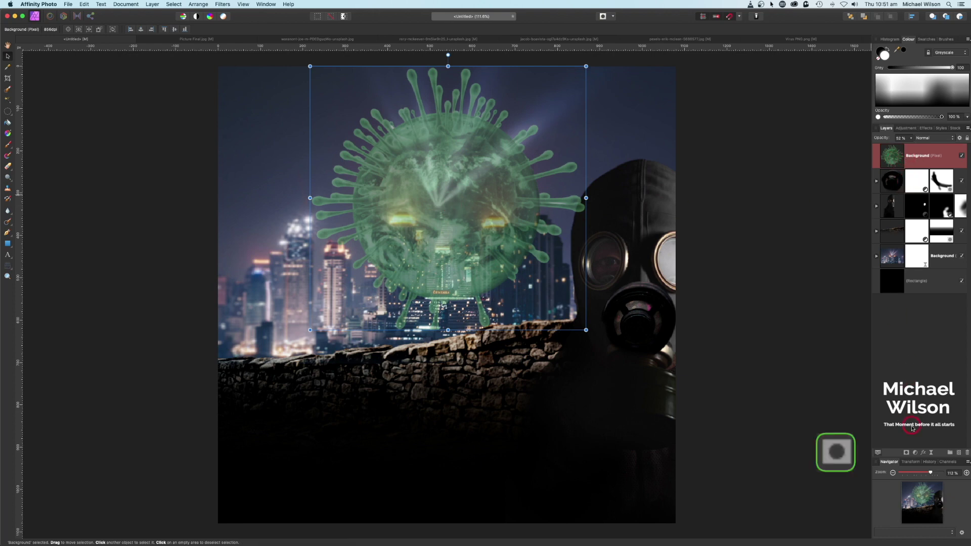
click(909, 452)
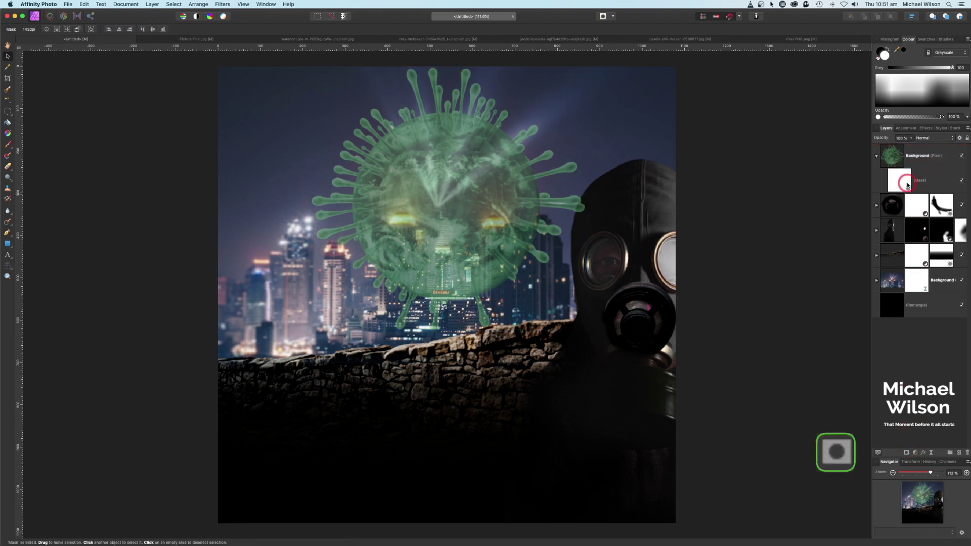
click(907, 183)
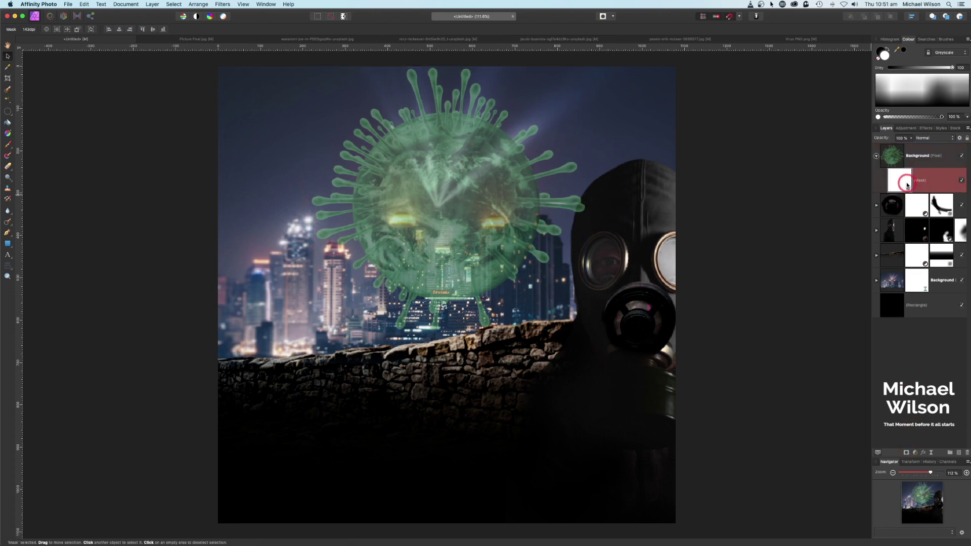
click(13, 145)
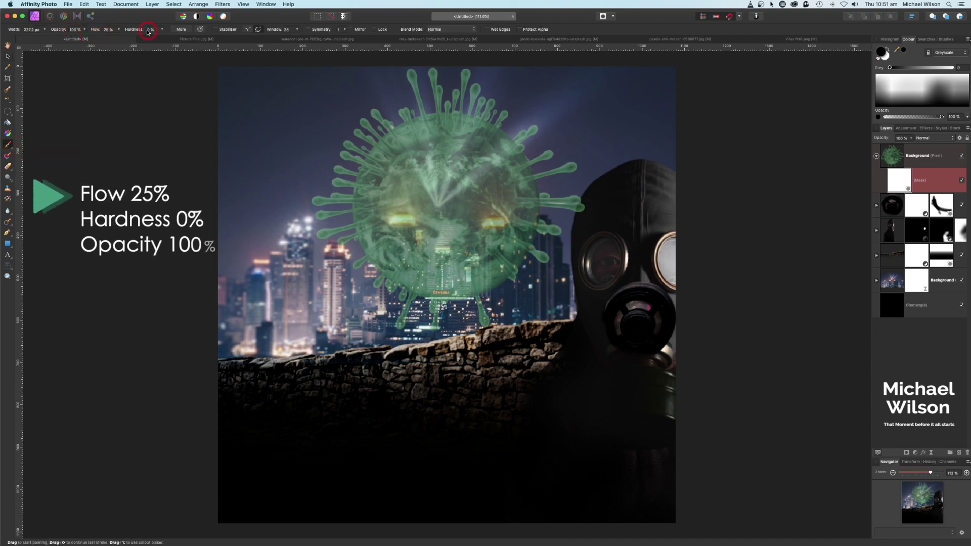
click(947, 40)
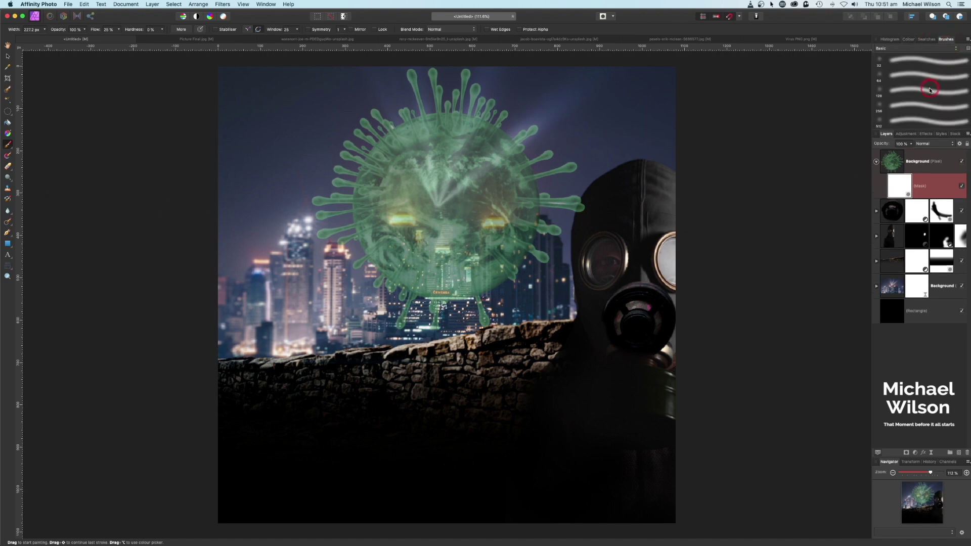
click(910, 40)
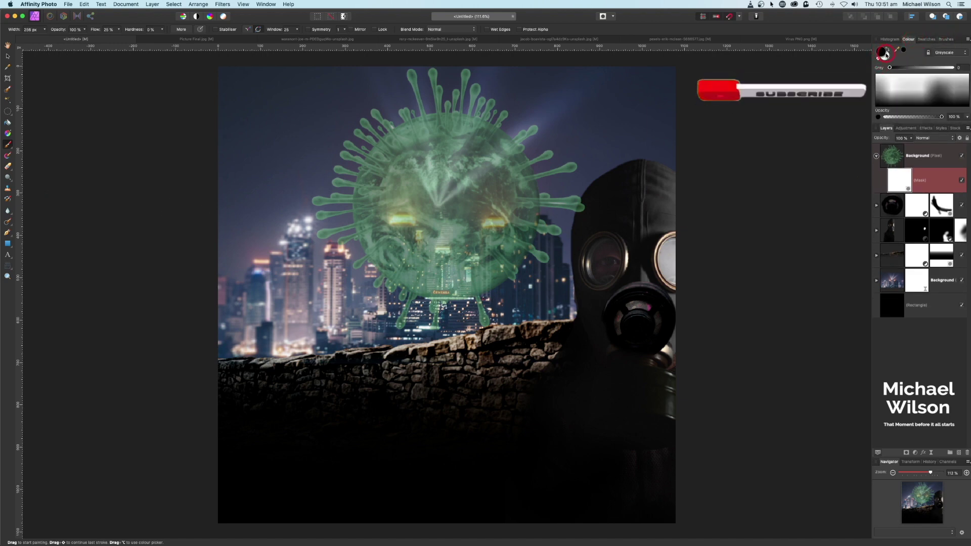
mouse_move(483, 329)
mouse_down()
mouse_move(400, 303)
mouse_move(372, 262)
mouse_move(471, 276)
mouse_move(524, 266)
mouse_move(594, 235)
mouse_move(586, 227)
mouse_move(594, 207)
mouse_move(582, 213)
mouse_move(590, 206)
mouse_move(572, 300)
mouse_move(523, 275)
mouse_move(550, 245)
mouse_move(464, 269)
mouse_move(516, 264)
mouse_move(527, 312)
mouse_move(558, 283)
mouse_move(537, 234)
mouse_move(411, 221)
mouse_move(412, 292)
mouse_move(504, 305)
mouse_move(438, 332)
mouse_move(491, 336)
mouse_move(499, 278)
mouse_move(488, 281)
mouse_move(463, 255)
mouse_move(410, 250)
mouse_move(412, 243)
mouse_move(443, 258)
mouse_move(483, 240)
mouse_move(540, 240)
mouse_move(510, 229)
mouse_move(457, 246)
mouse_move(399, 241)
mouse_move(438, 217)
mouse_move(464, 239)
mouse_move(522, 230)
mouse_move(531, 241)
mouse_move(527, 248)
mouse_move(414, 214)
mouse_move(413, 225)
mouse_move(543, 237)
mouse_move(546, 247)
mouse_move(523, 254)
mouse_move(519, 244)
mouse_move(477, 242)
mouse_move(397, 256)
mouse_move(412, 247)
mouse_move(412, 227)
mouse_move(443, 247)
mouse_up()
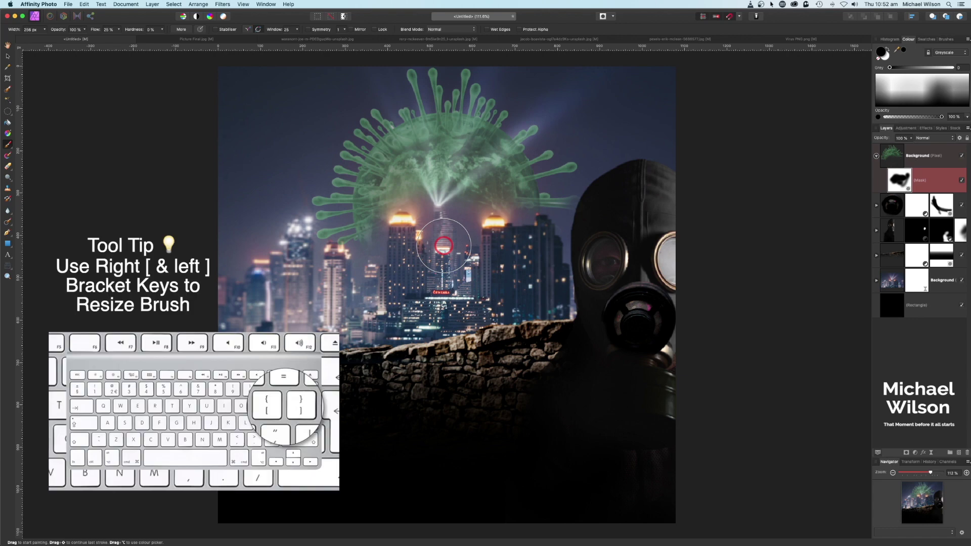
Paint white on the virus mask with a much smaller soft brush to restore the virus in the gap between the central and right-hand domed towers.
key(bracketleft)
key(bracketleft)
key(bracketleft)
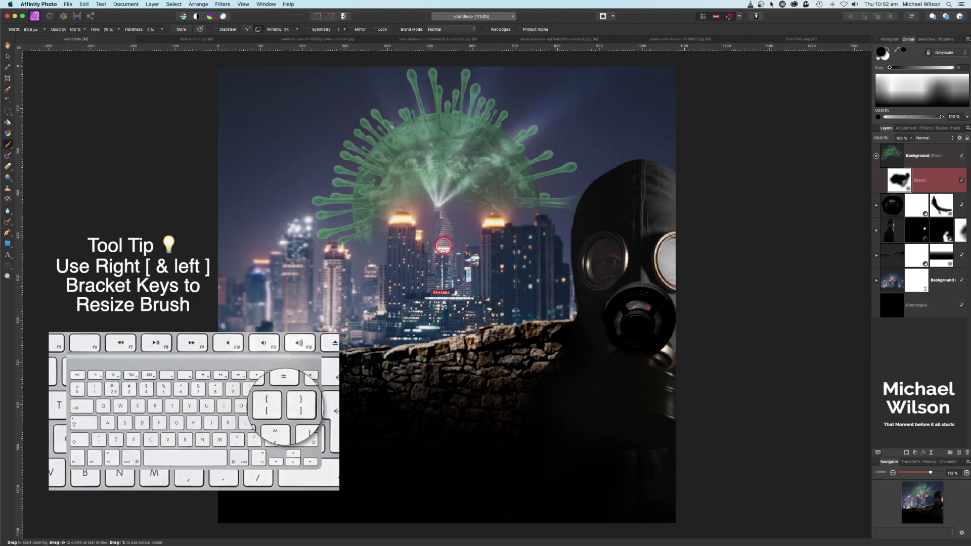
scroll(444, 246, up, 3)
scroll(443, 245, up, 2)
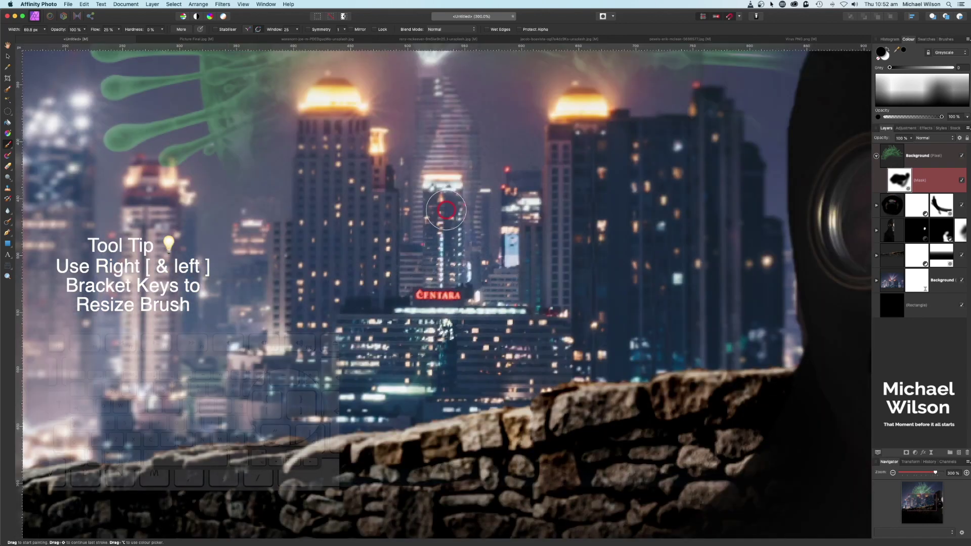
drag(473, 125, 475, 271)
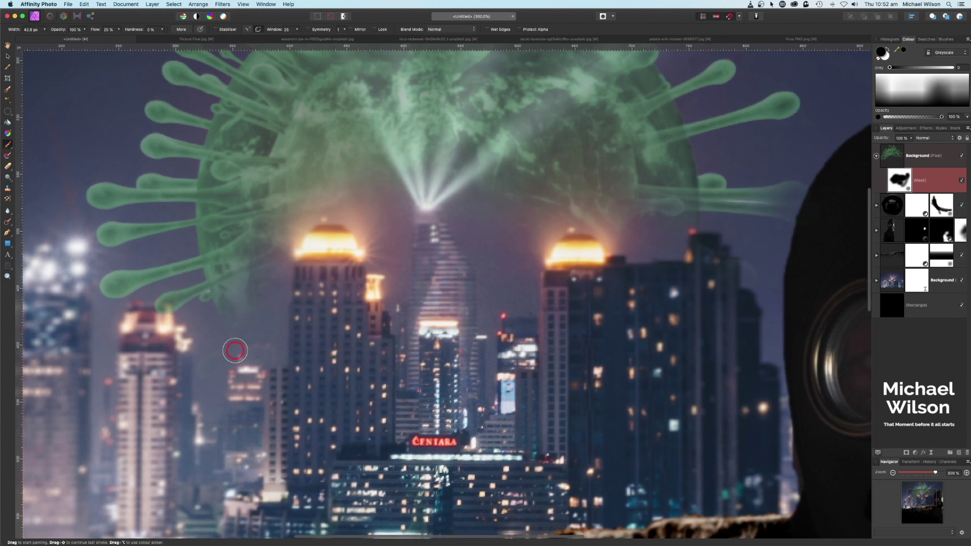
key(x)
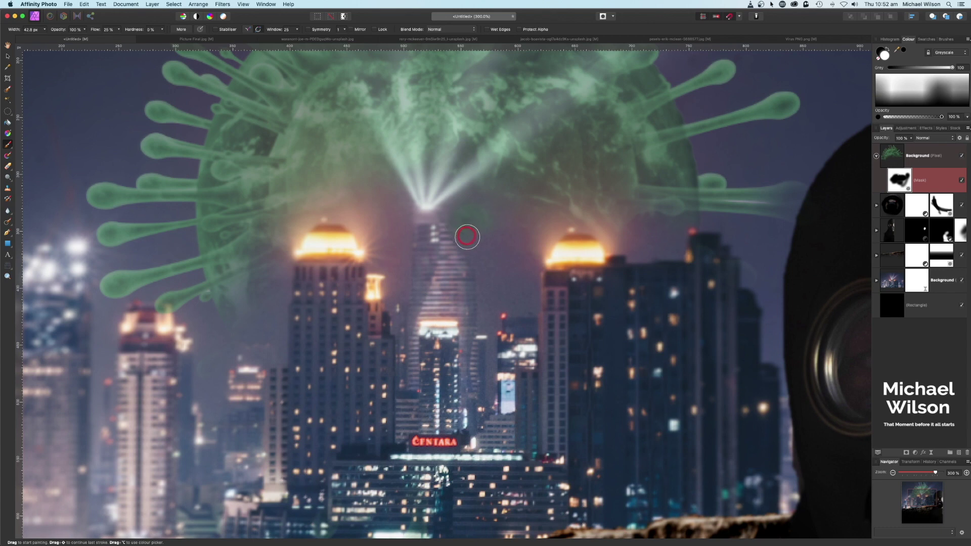
mouse_move(467, 237)
mouse_down()
mouse_move(485, 267)
mouse_move(493, 231)
mouse_up()
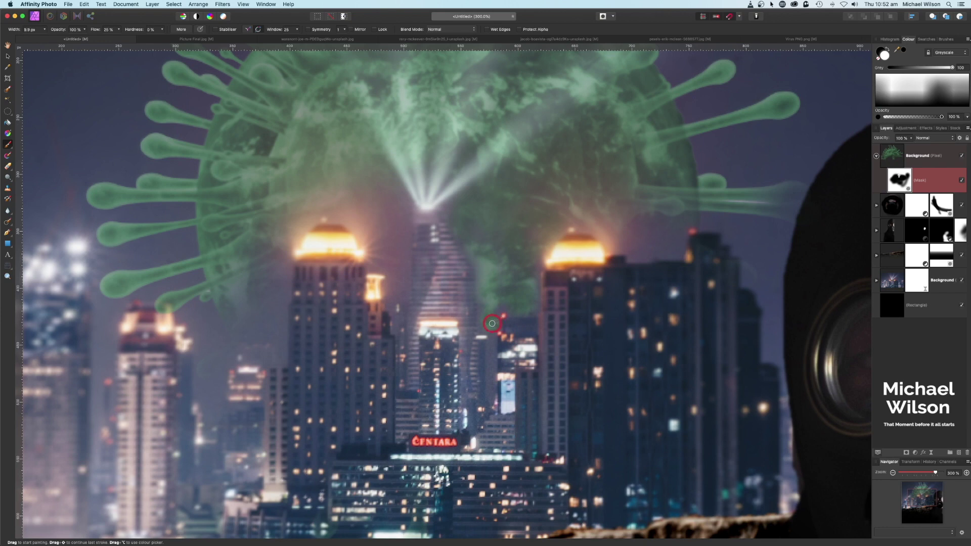
drag(492, 324, 491, 398)
mouse_move(492, 332)
mouse_down()
mouse_move(495, 312)
mouse_move(482, 330)
mouse_move(482, 291)
mouse_up()
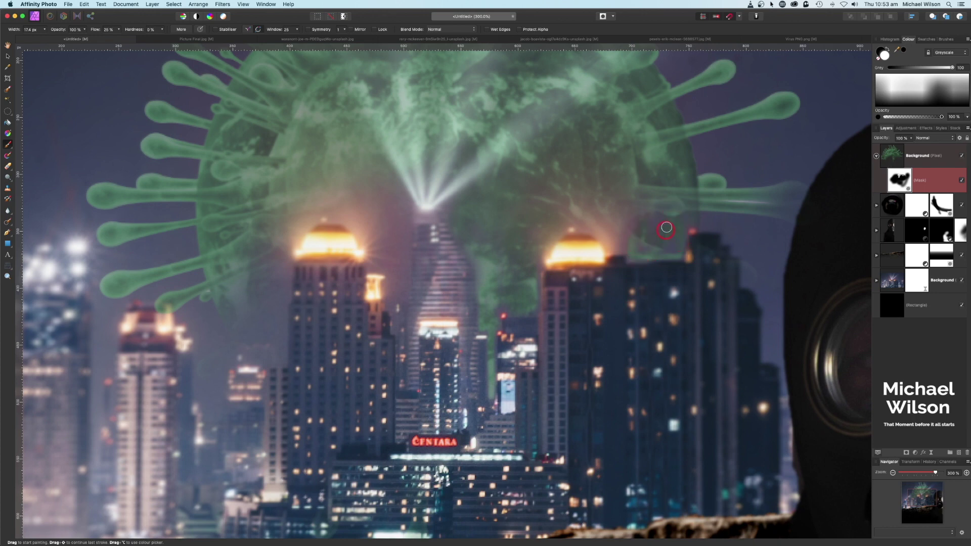
Paint white on the virus mask to restore its lower right spikes, the area around the left domed tower and its lower left edge.
mouse_move(665, 245)
mouse_down()
mouse_move(750, 278)
mouse_move(709, 256)
mouse_move(674, 249)
mouse_move(743, 274)
mouse_move(657, 255)
mouse_move(632, 232)
mouse_up()
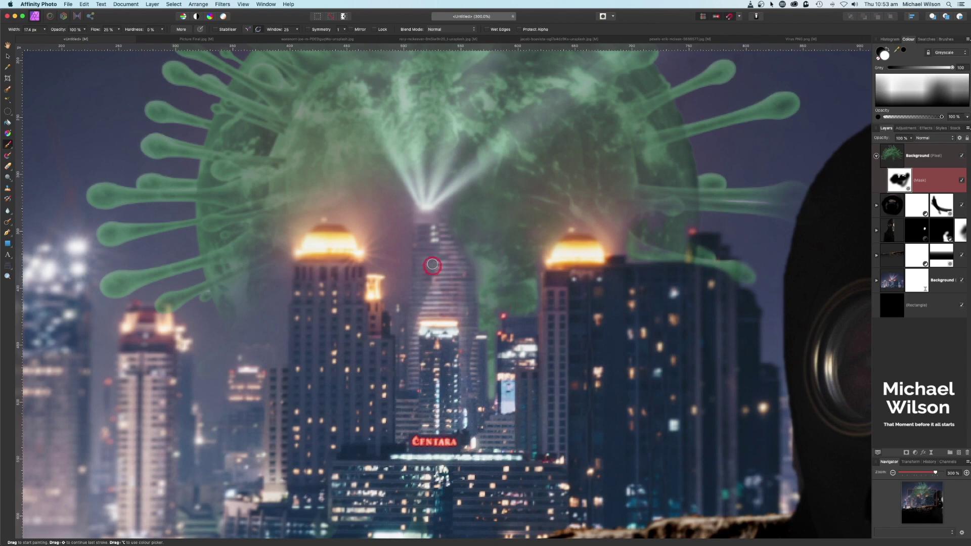
mouse_move(403, 222)
mouse_down()
mouse_move(400, 295)
mouse_move(383, 265)
mouse_move(402, 217)
mouse_move(405, 277)
mouse_move(401, 214)
mouse_move(365, 215)
mouse_move(388, 244)
mouse_move(355, 220)
mouse_move(394, 199)
mouse_move(357, 196)
mouse_move(394, 216)
mouse_move(340, 213)
mouse_up()
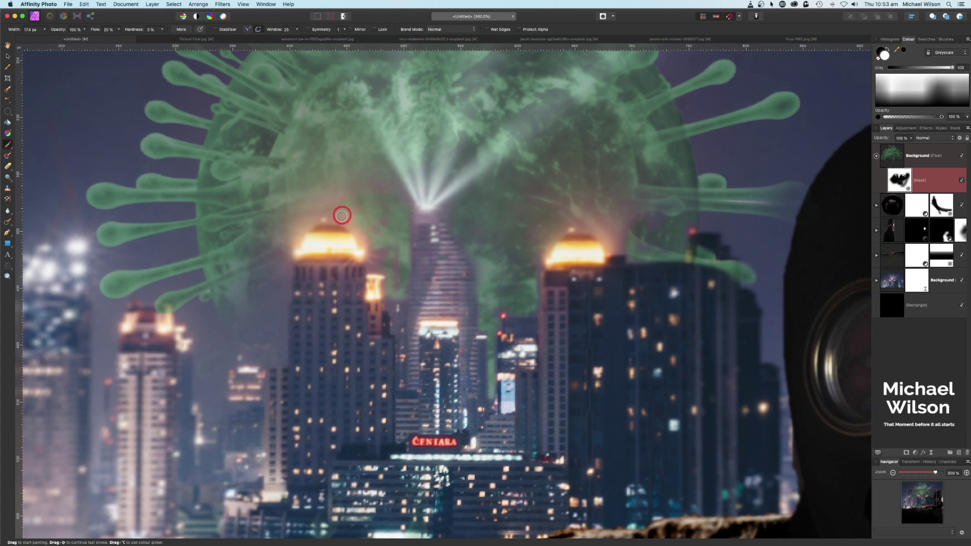
key(bracketright)
key(bracketright)
mouse_move(260, 297)
mouse_down()
mouse_move(284, 264)
mouse_move(278, 358)
mouse_move(275, 336)
mouse_move(239, 336)
mouse_move(217, 299)
mouse_move(233, 335)
mouse_move(259, 332)
mouse_move(200, 368)
mouse_move(244, 333)
mouse_move(253, 354)
mouse_move(270, 360)
mouse_move(272, 296)
mouse_move(242, 318)
mouse_move(248, 267)
mouse_move(271, 278)
mouse_move(286, 191)
mouse_up()
mouse_move(521, 295)
mouse_down()
mouse_move(535, 247)
mouse_move(597, 211)
mouse_move(614, 236)
mouse_move(643, 249)
mouse_move(607, 238)
mouse_move(635, 247)
mouse_move(632, 258)
mouse_move(680, 255)
mouse_move(610, 242)
mouse_move(608, 250)
mouse_move(597, 227)
mouse_move(676, 208)
mouse_move(637, 194)
mouse_move(638, 202)
mouse_move(802, 186)
mouse_move(791, 221)
mouse_move(744, 207)
mouse_move(783, 202)
mouse_move(706, 204)
mouse_move(779, 198)
mouse_move(650, 205)
mouse_move(670, 235)
mouse_move(653, 255)
mouse_move(750, 280)
mouse_move(635, 251)
mouse_move(677, 269)
mouse_move(629, 258)
mouse_move(743, 271)
mouse_move(697, 255)
mouse_up()
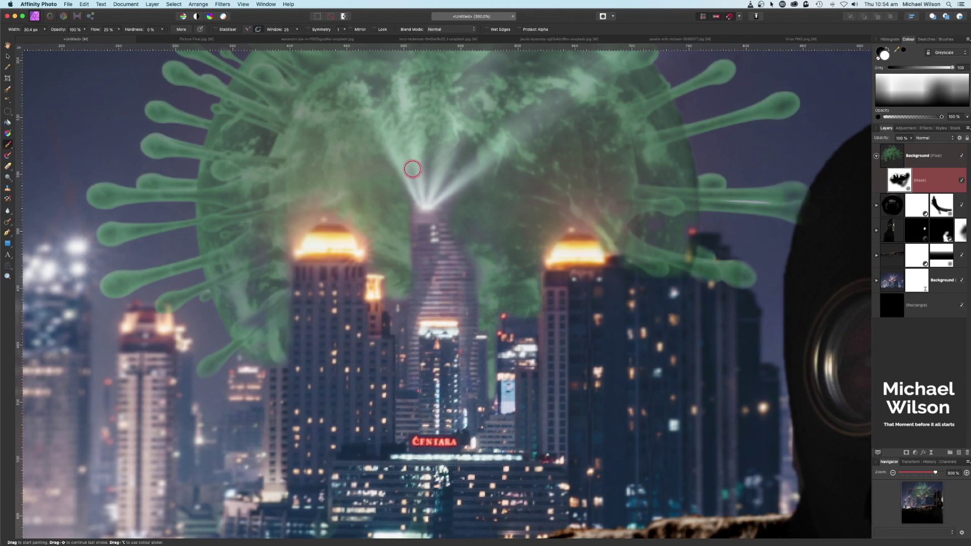
Collapse the virus layer and lower its opacity to about 20% so it fades into the night sky.
key(super+0)
click(876, 156)
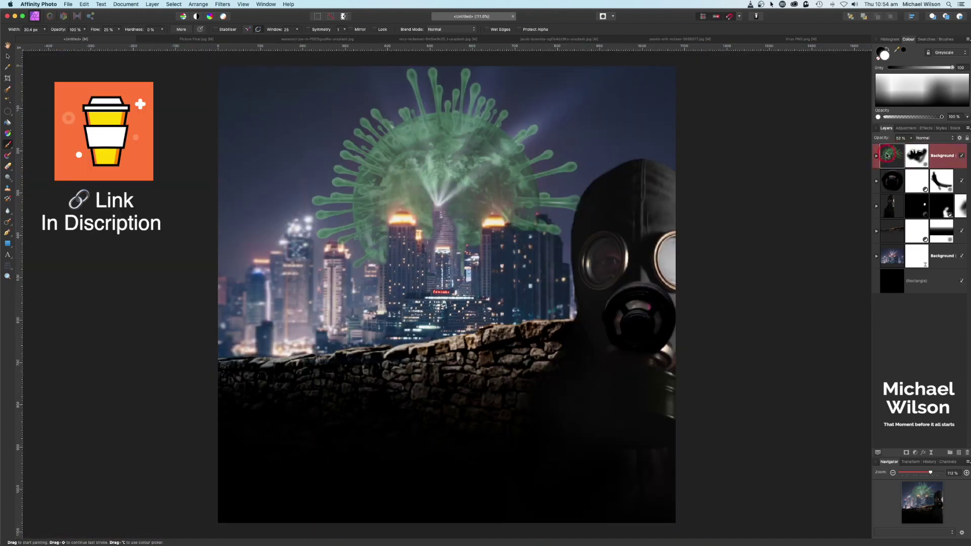
click(910, 138)
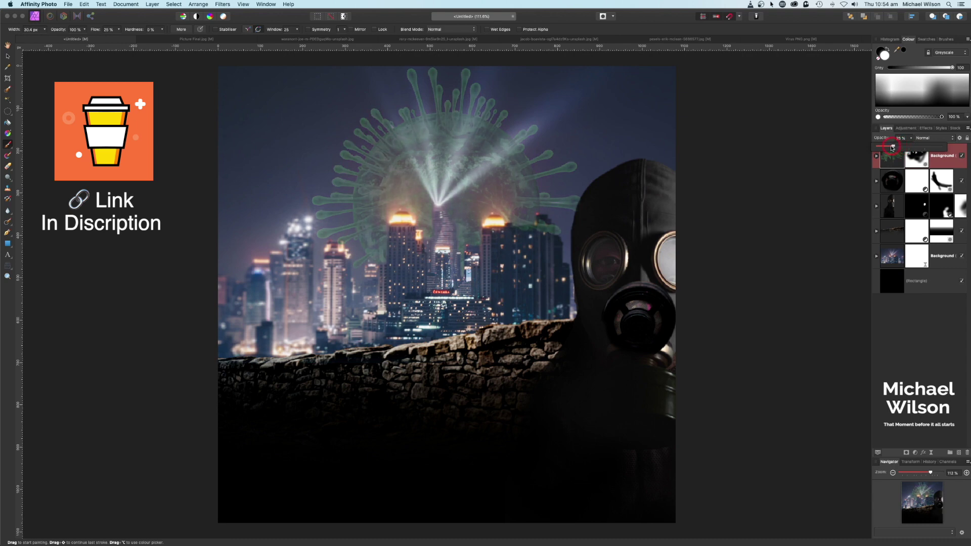
drag(892, 147, 891, 147)
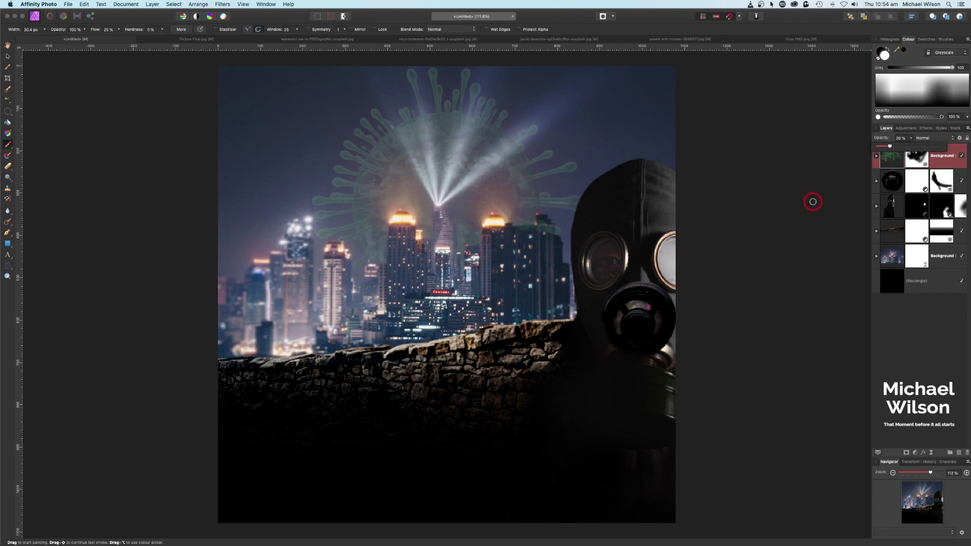
scroll(768, 270, up, 2)
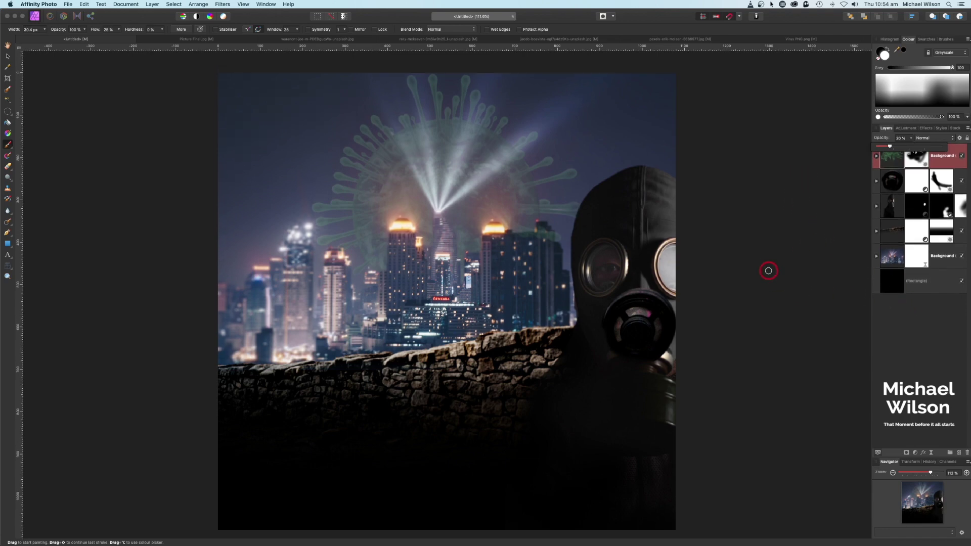
scroll(769, 271, down, 2)
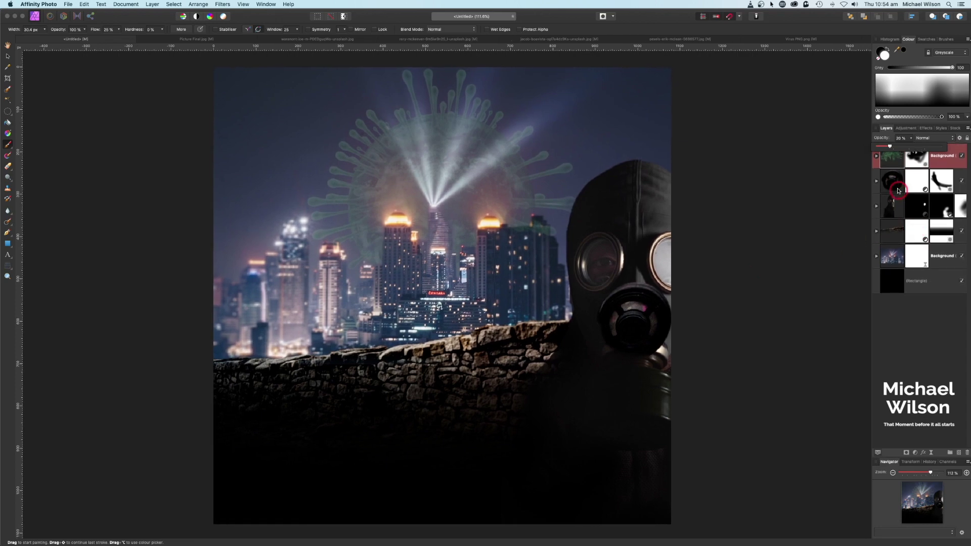
Add a Recolour adjustment and nest it inside the gas mask's breathing filter layer.
click(893, 186)
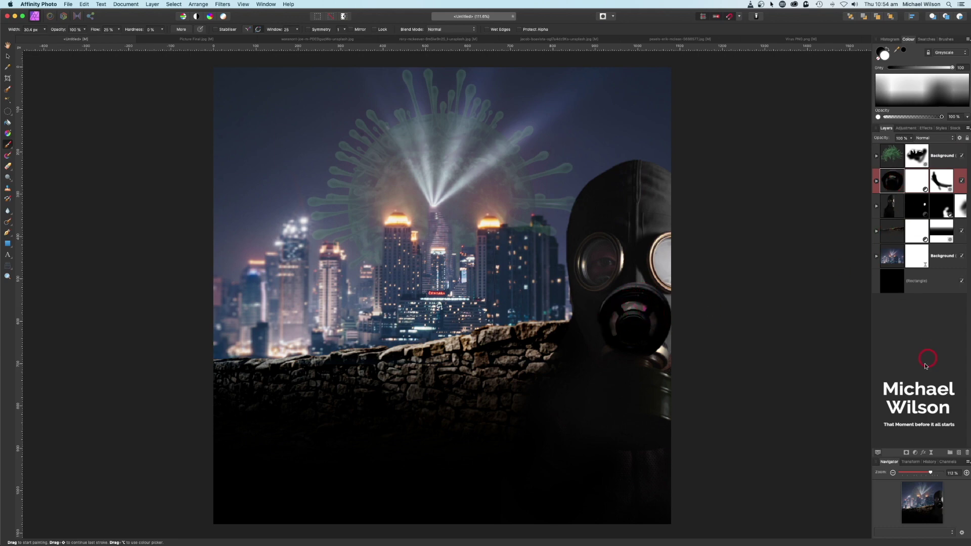
click(917, 452)
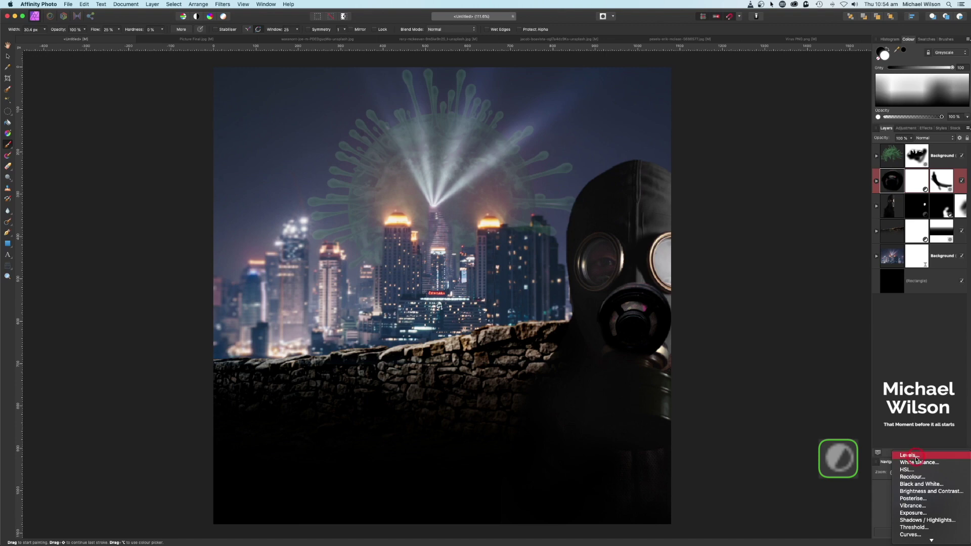
click(913, 477)
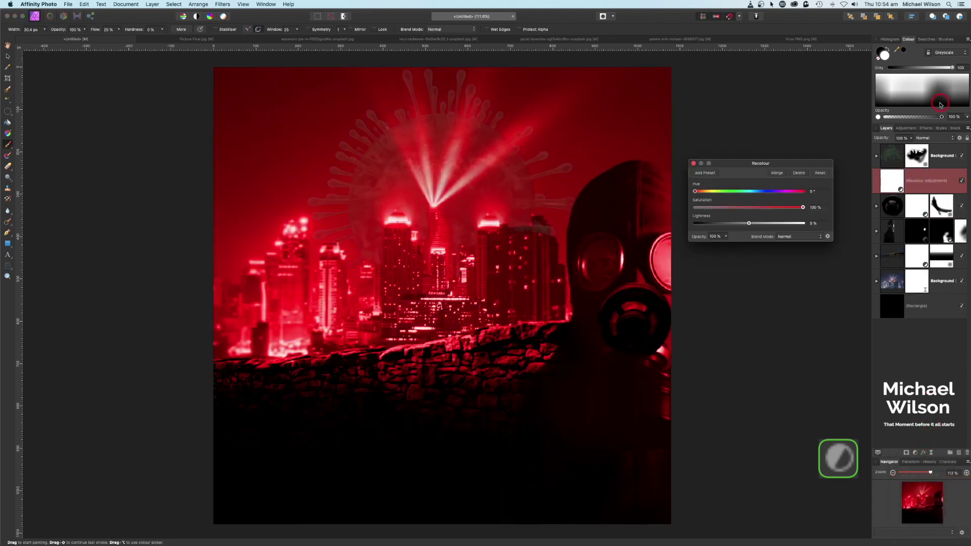
drag(904, 180, 898, 206)
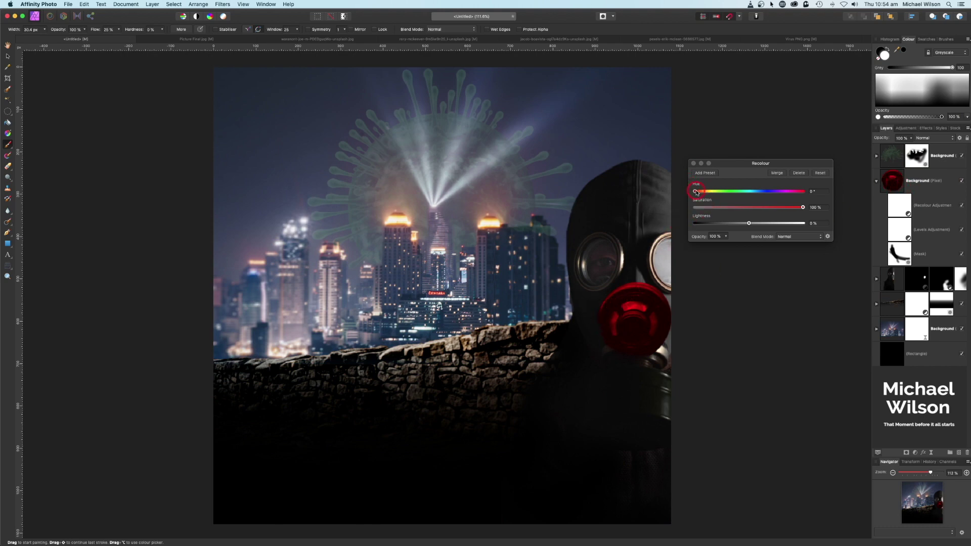
Set the filter layer's Recolour to hue about 110°, saturation 34% and lightness about -6%.
drag(697, 193, 731, 196)
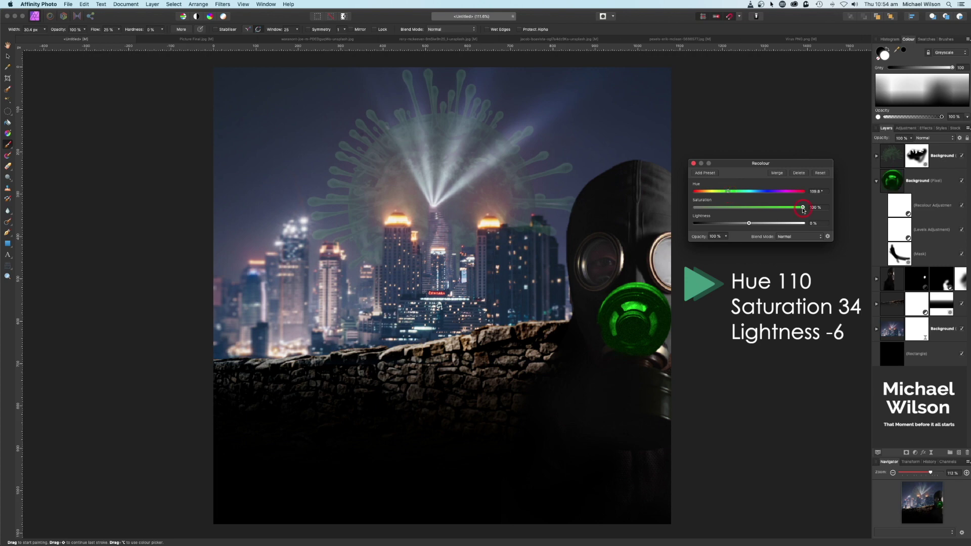
drag(804, 209, 780, 209)
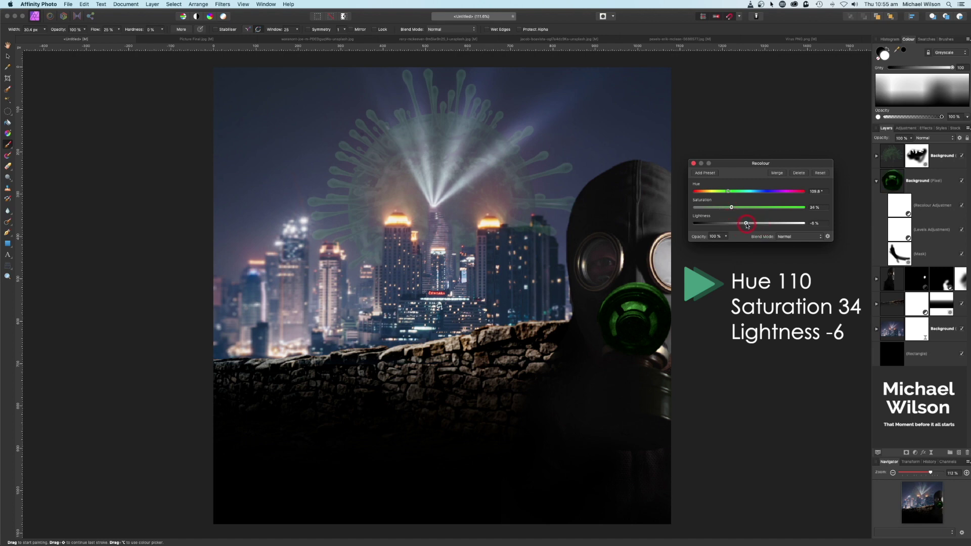
click(694, 163)
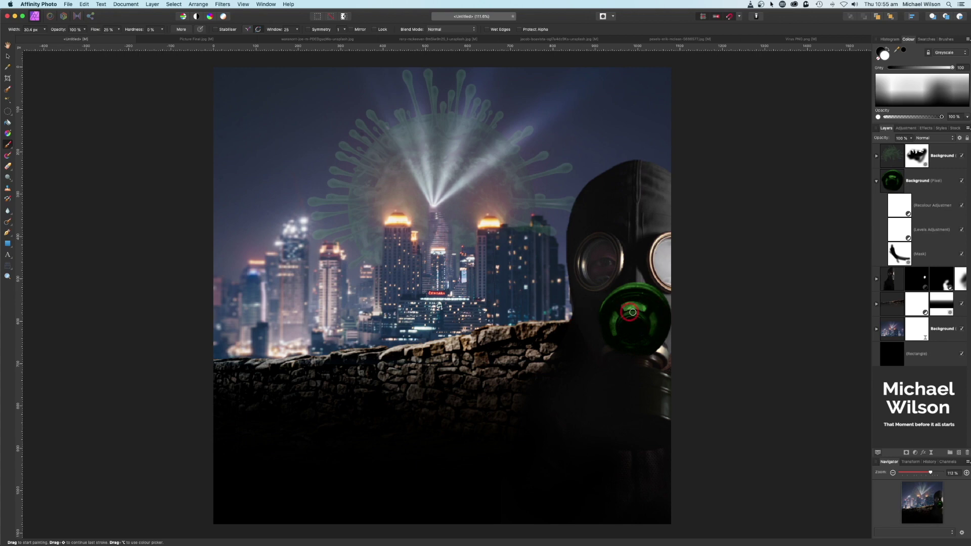
Duplicate the filter layer's Recolour adjustment and nest the copy inside the gas mask figure layer.
click(899, 208)
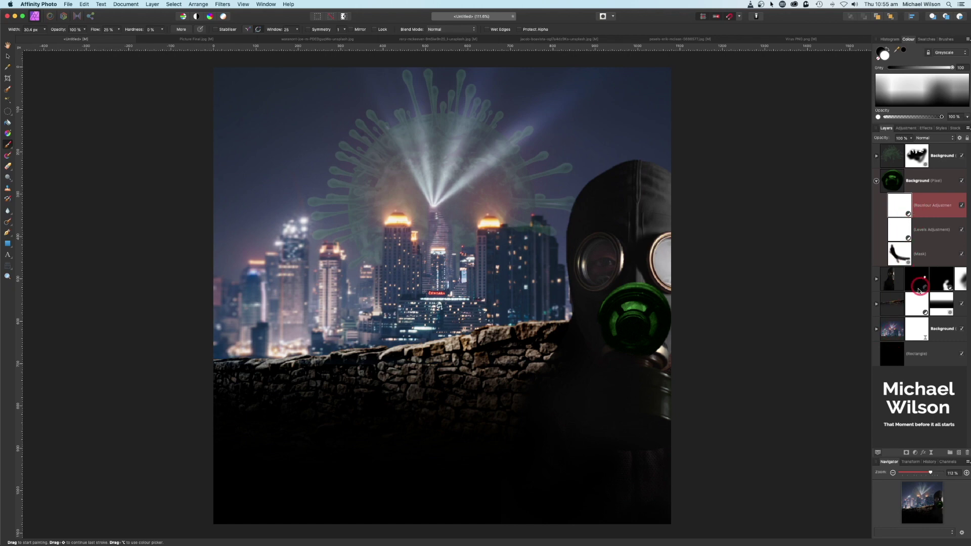
click(920, 214)
click(903, 207)
click(929, 207)
key(super+j)
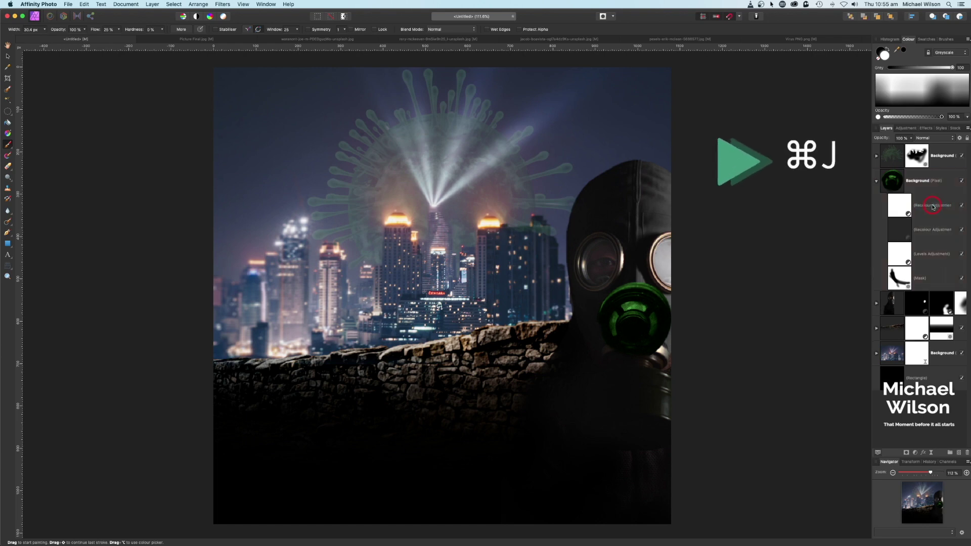
click(910, 225)
drag(910, 227, 904, 307)
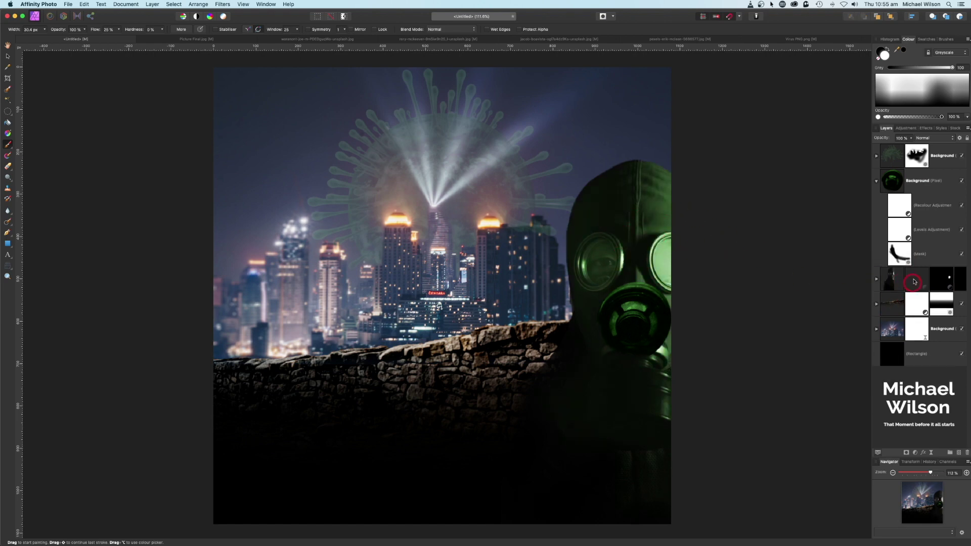
click(891, 197)
click(878, 183)
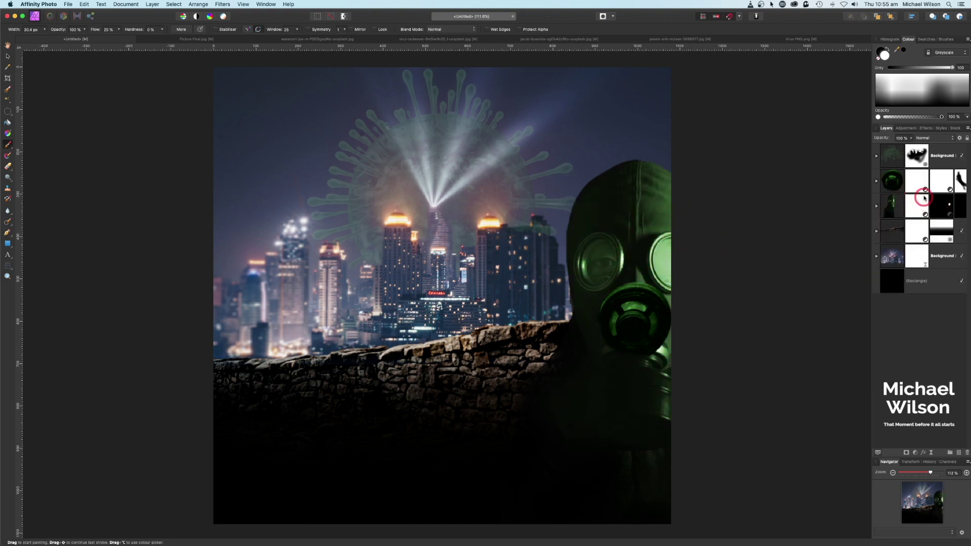
Duplicate the figure layer's Recolour adjustment and nest the copy inside the stone wall layer.
click(884, 208)
click(966, 215)
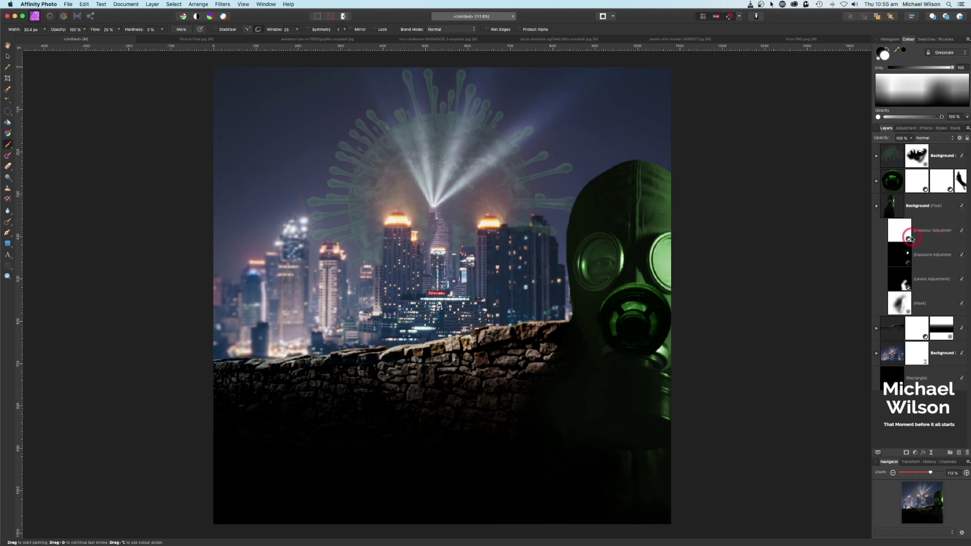
click(898, 232)
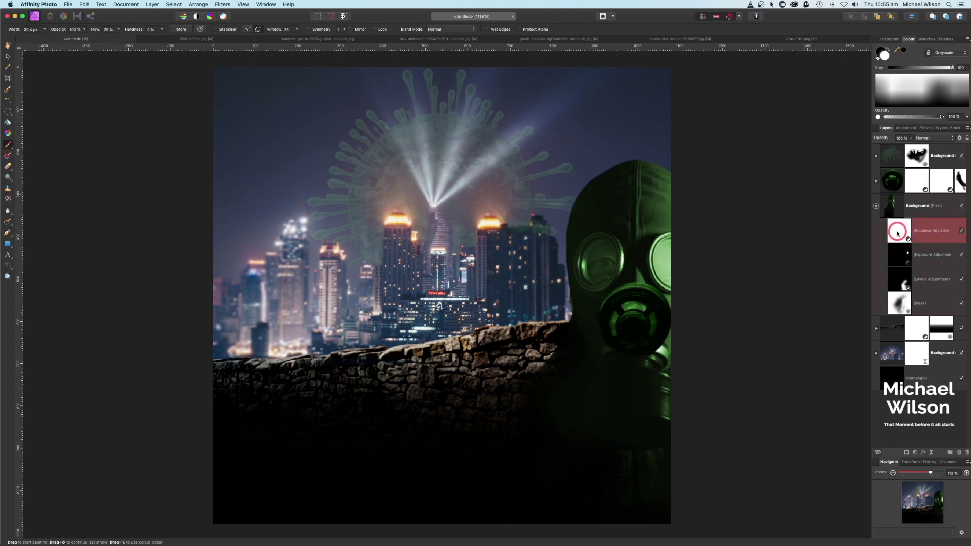
key(super+j)
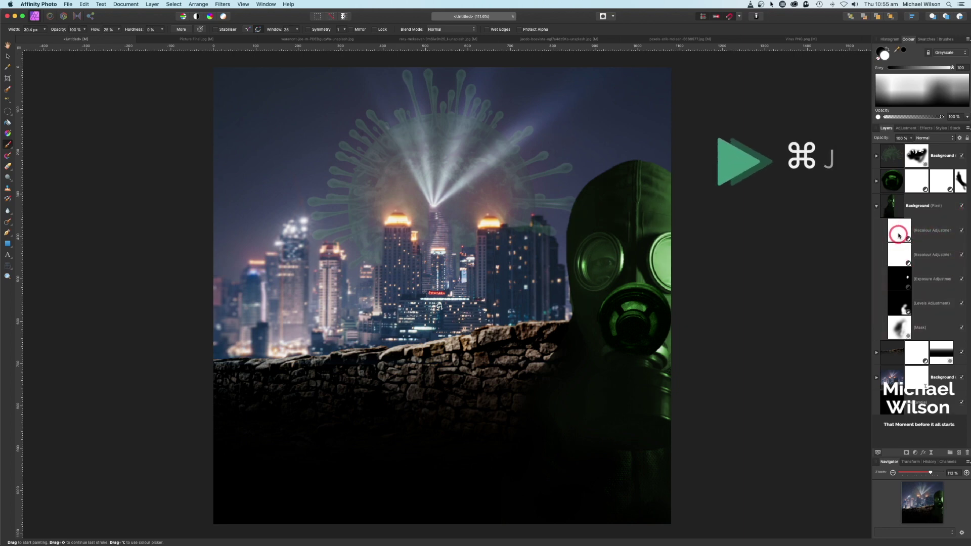
drag(899, 235, 898, 355)
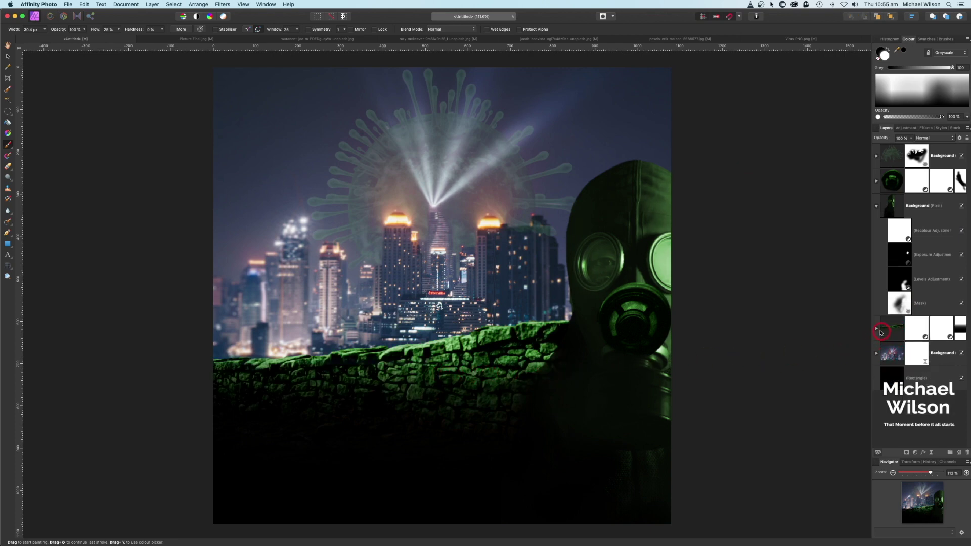
Set the stone wall's Recolour to saturation 17% and lightness about -13%, and collapse the wall and figure layers.
click(881, 332)
double_click(900, 352)
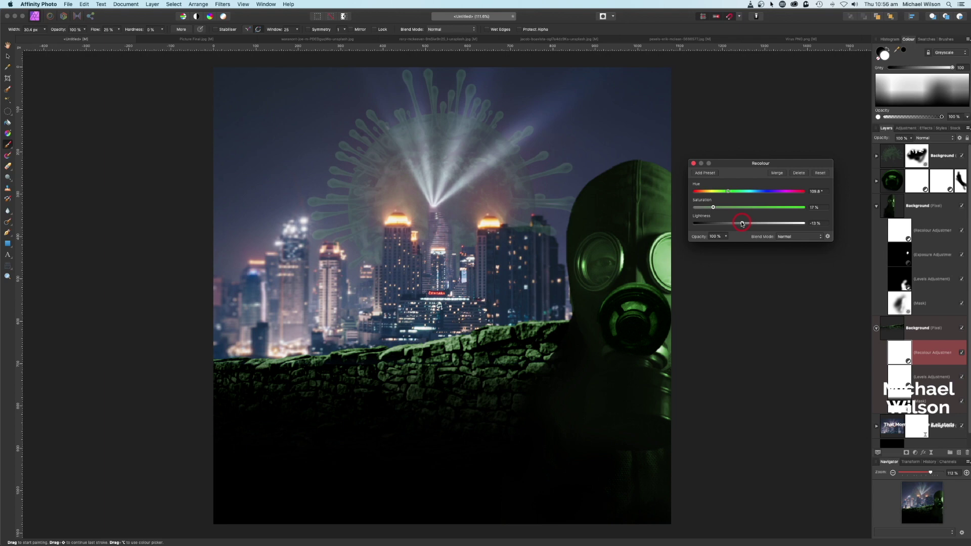
click(694, 164)
click(876, 329)
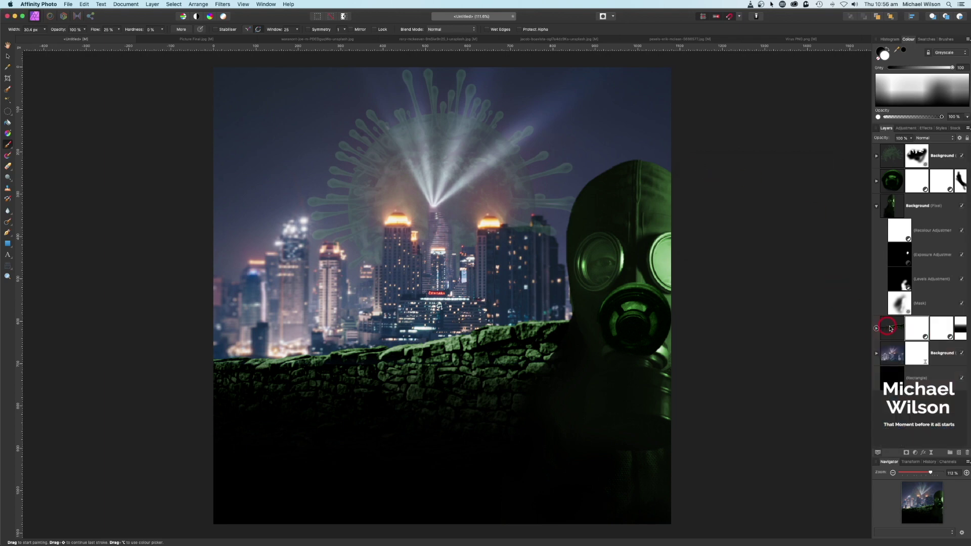
click(877, 205)
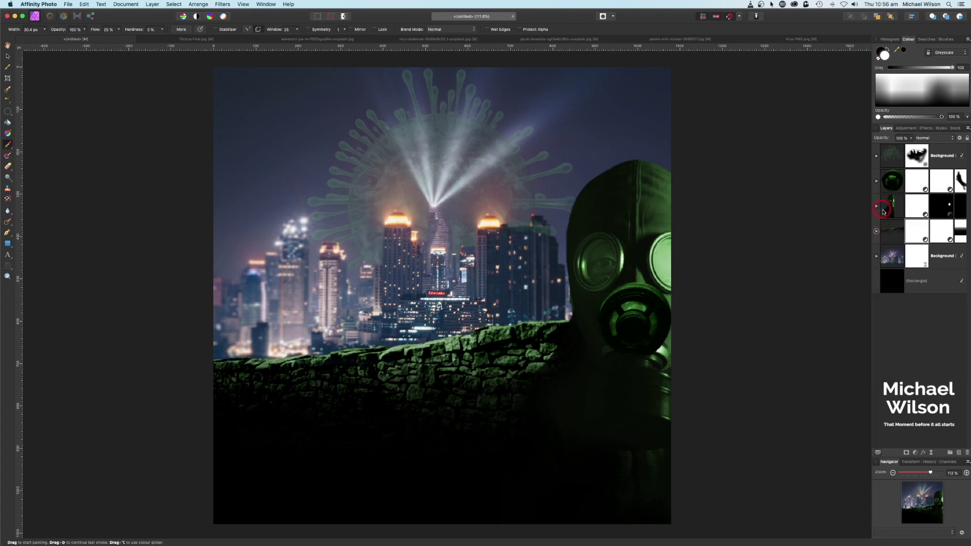
Duplicate the stone wall's Recolour adjustment and nest the copy inside the night skyline layer.
click(878, 232)
click(901, 257)
key(super+j)
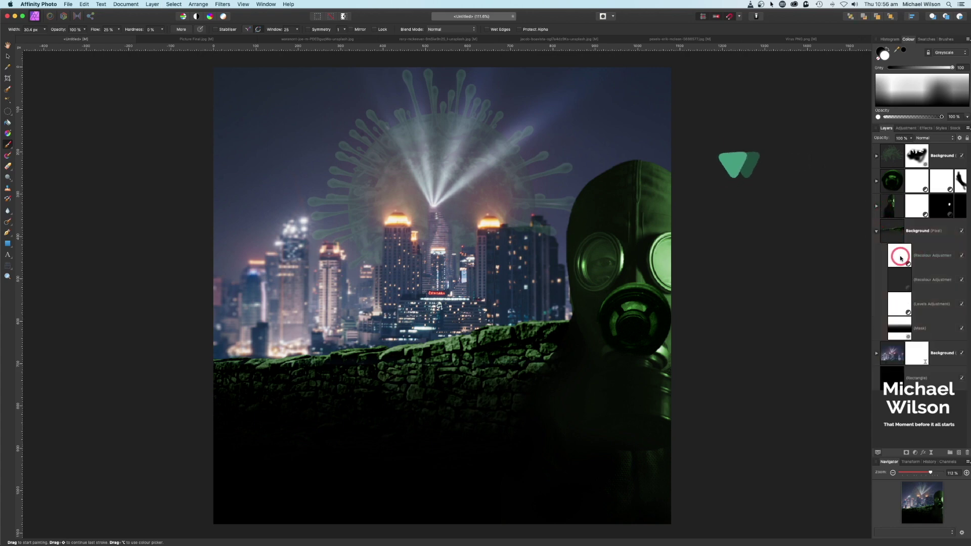
drag(904, 283, 905, 345)
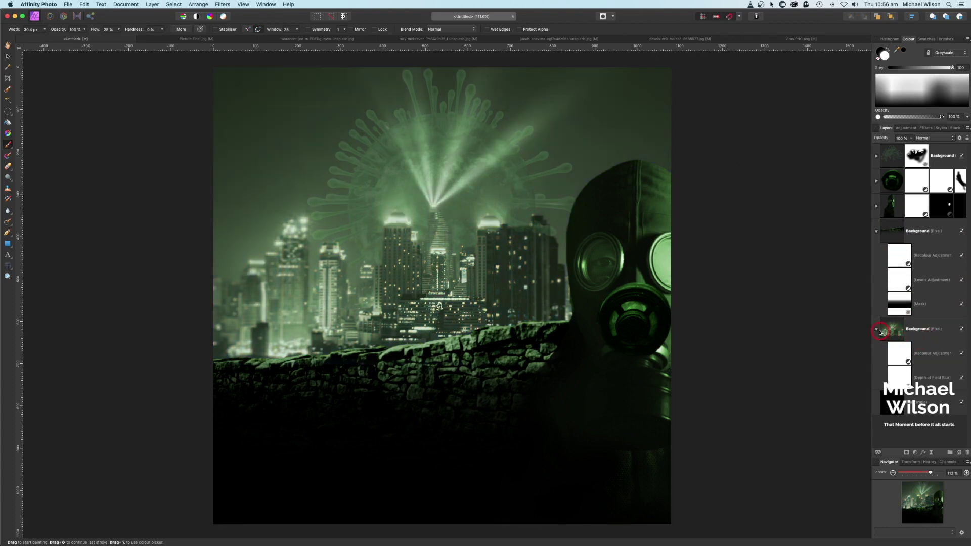
click(878, 331)
click(877, 231)
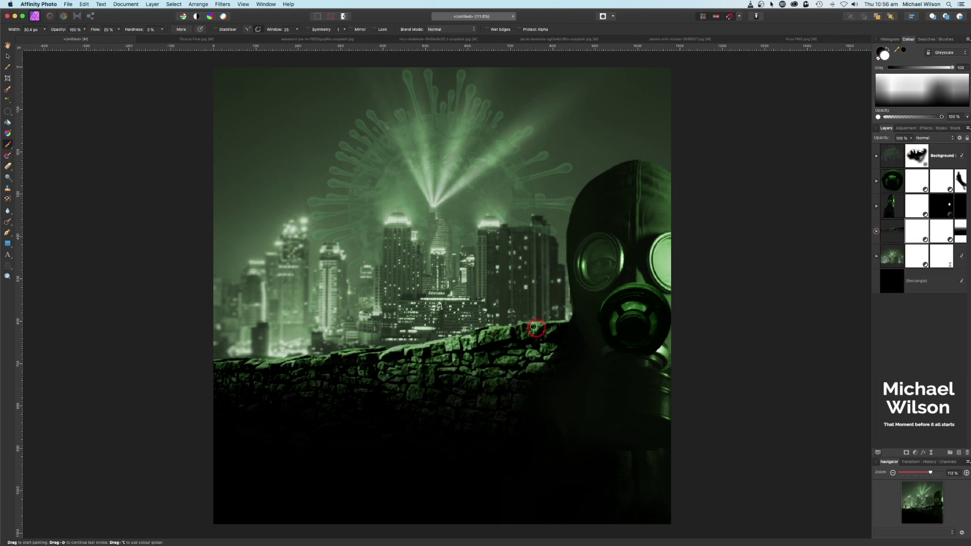
Set the stone wall's Recolour to saturation 23% and lightness 1% to brighten the wall.
click(877, 232)
double_click(901, 255)
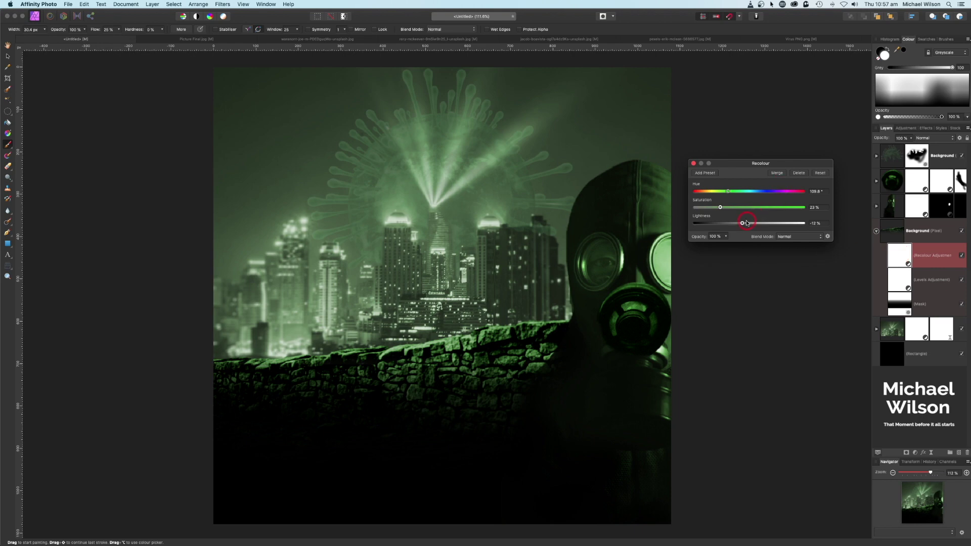
drag(742, 224, 747, 225)
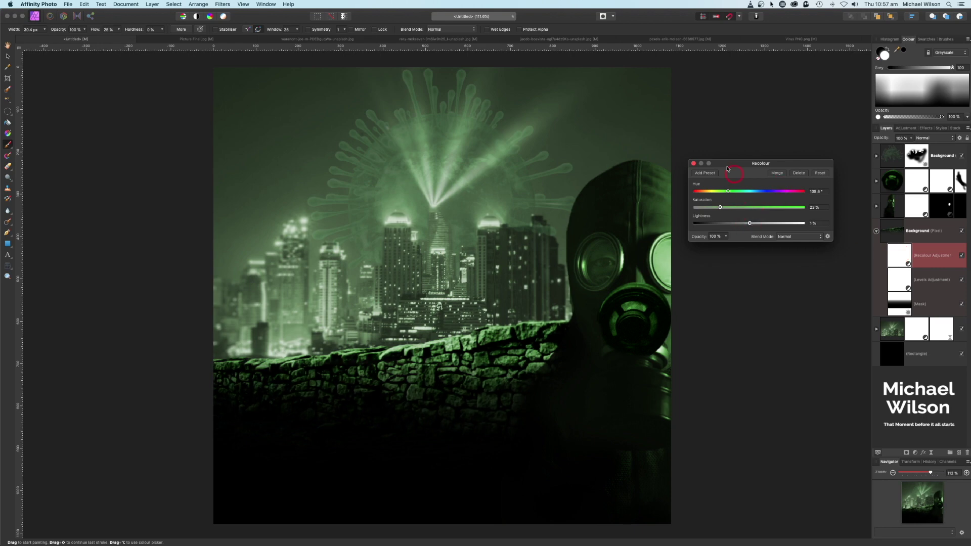
click(694, 163)
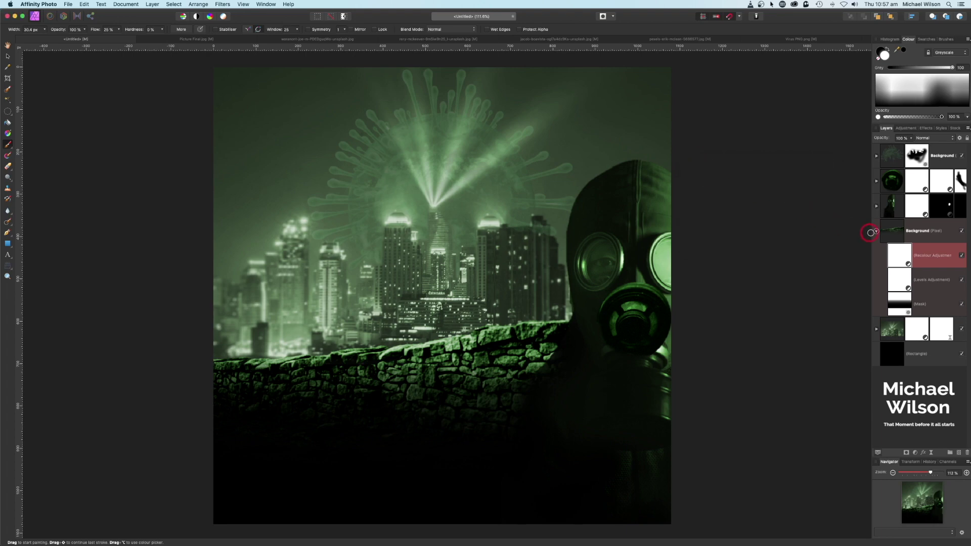
click(877, 233)
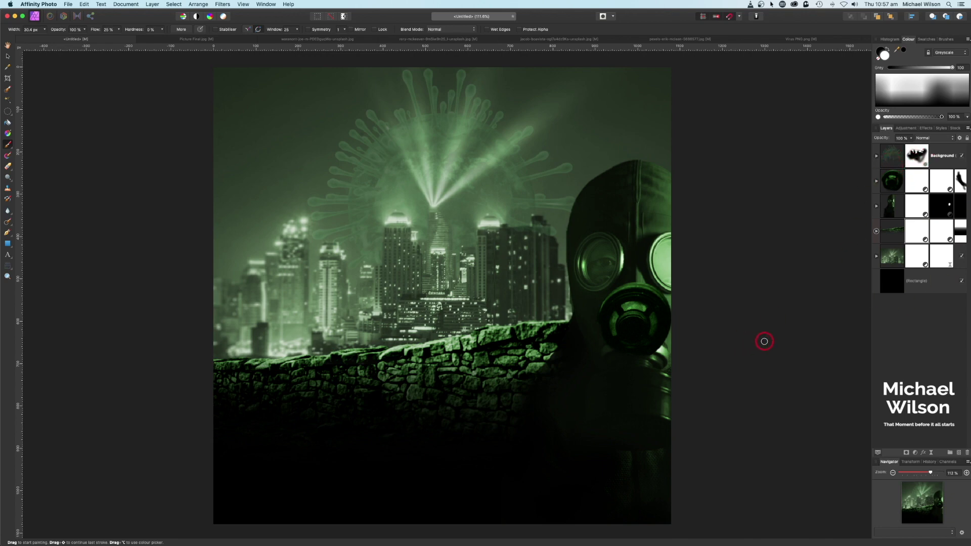
Add the artistic text "RUN" across the skyline and colour it near-white.
click(8, 257)
drag(237, 271, 241, 355)
text(RUN)
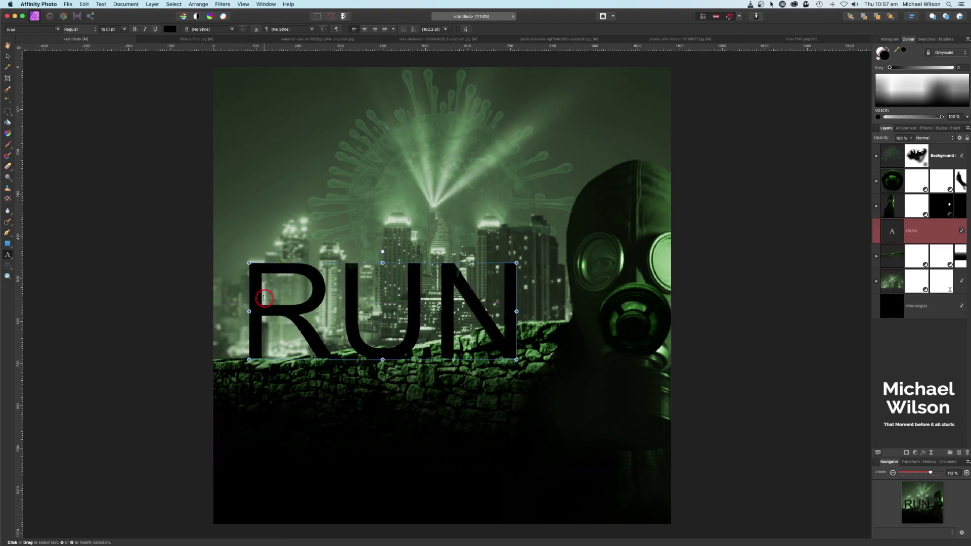
drag(251, 282, 574, 305)
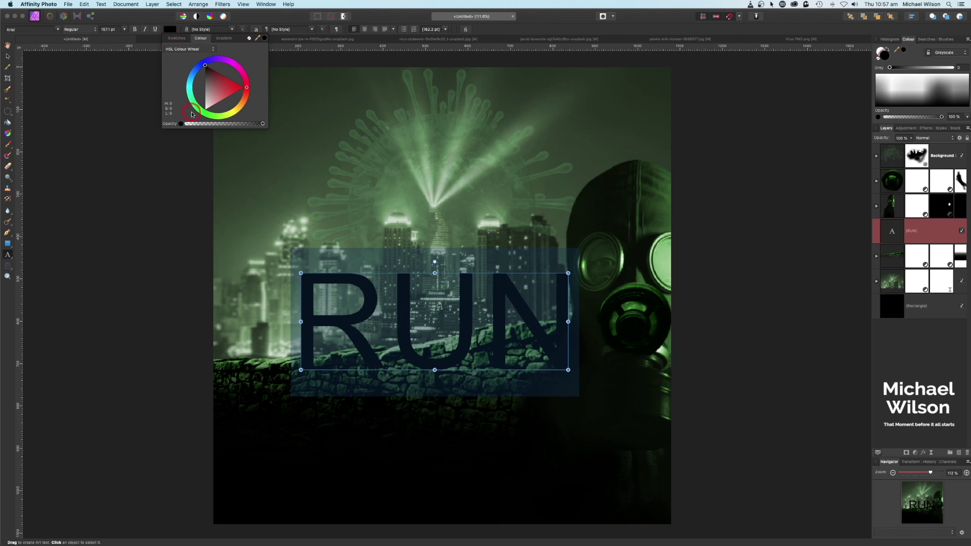
click(207, 108)
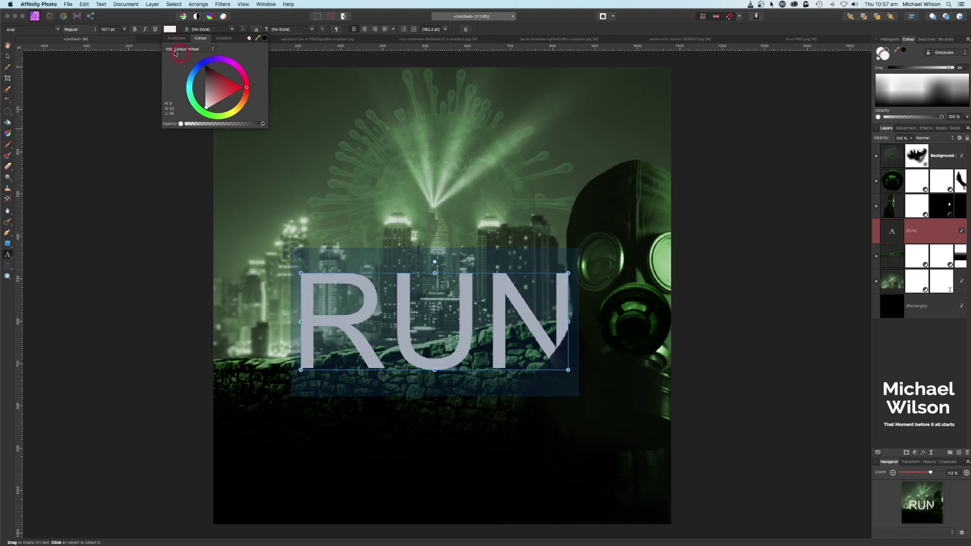
Change the RUN text's font to Impact.
click(31, 30)
click(80, 237)
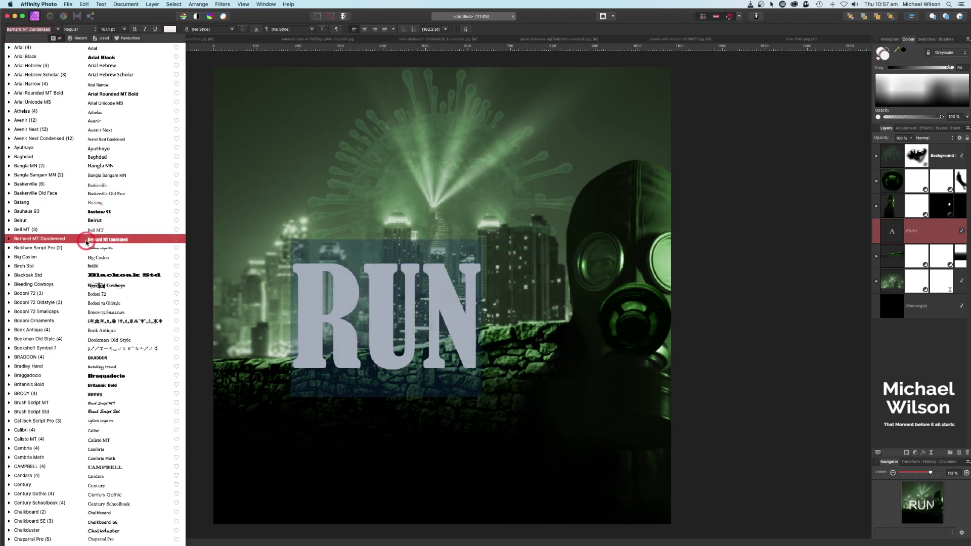
scroll(84, 240, down, 10)
scroll(86, 242, down, 15)
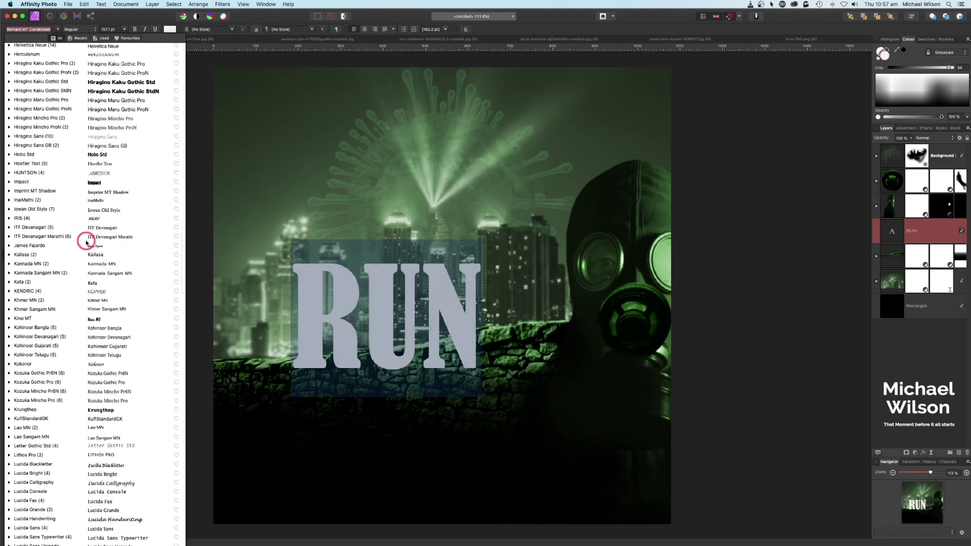
click(51, 183)
Set the RUN text's size to 240 pt.
click(124, 30)
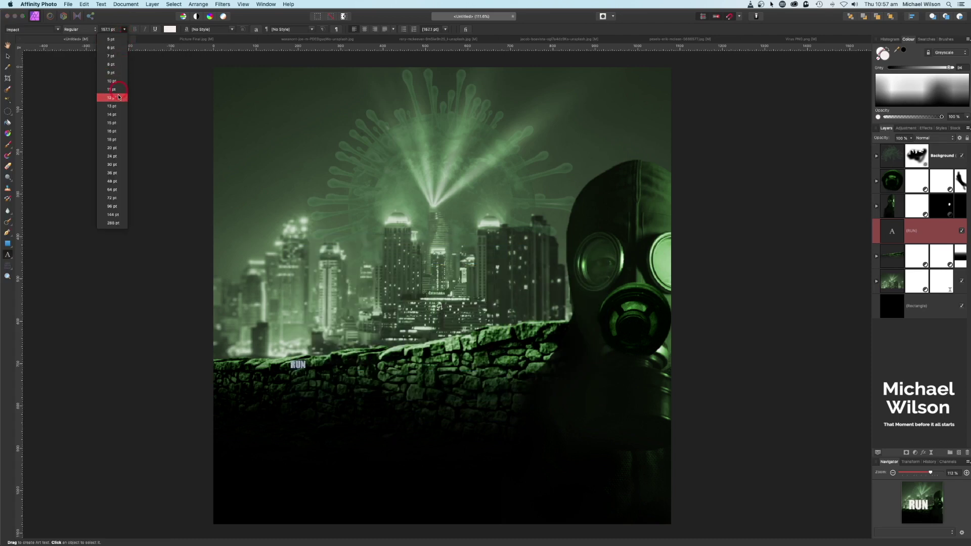
click(113, 222)
click(105, 30)
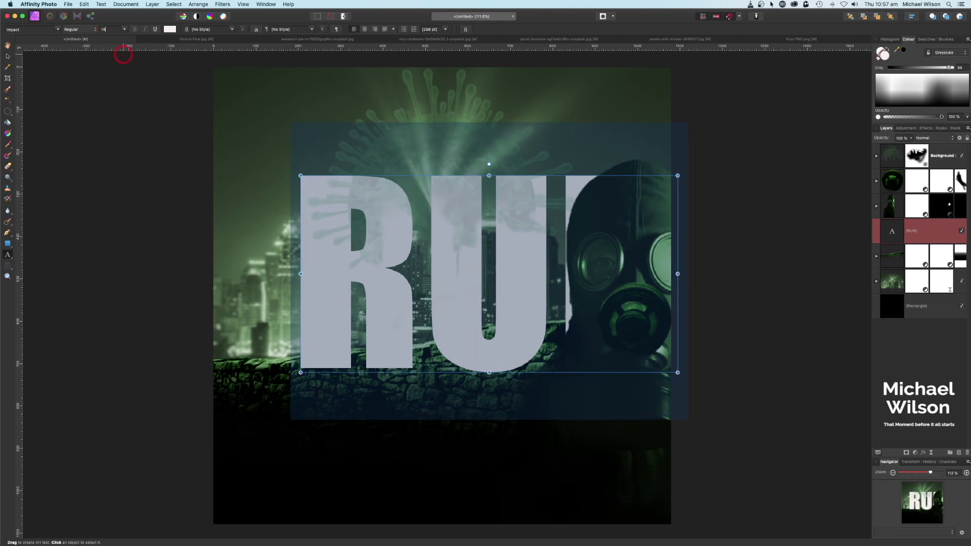
text(240)
key(Return)
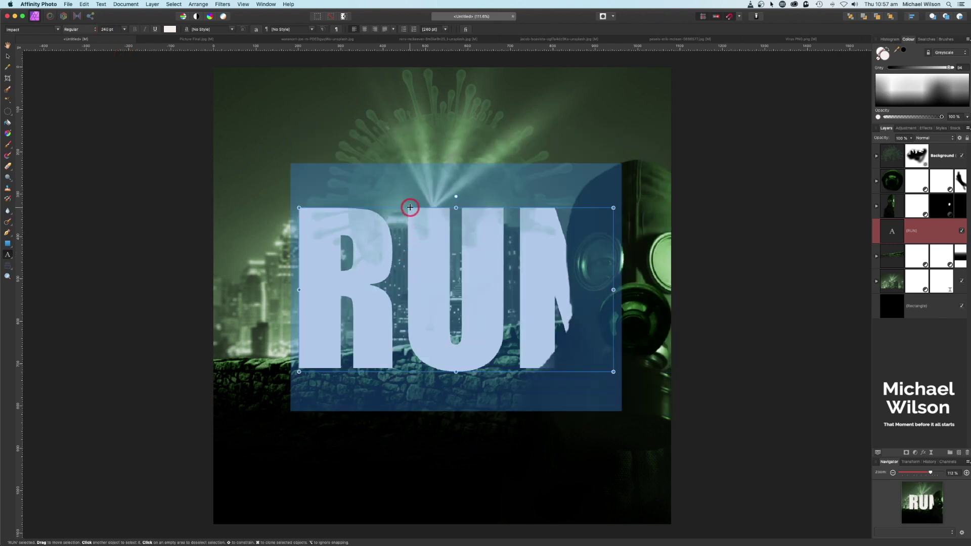
Move the RUN text to the canvas's lower left corner and stretch it to the full canvas width.
drag(412, 210, 325, 358)
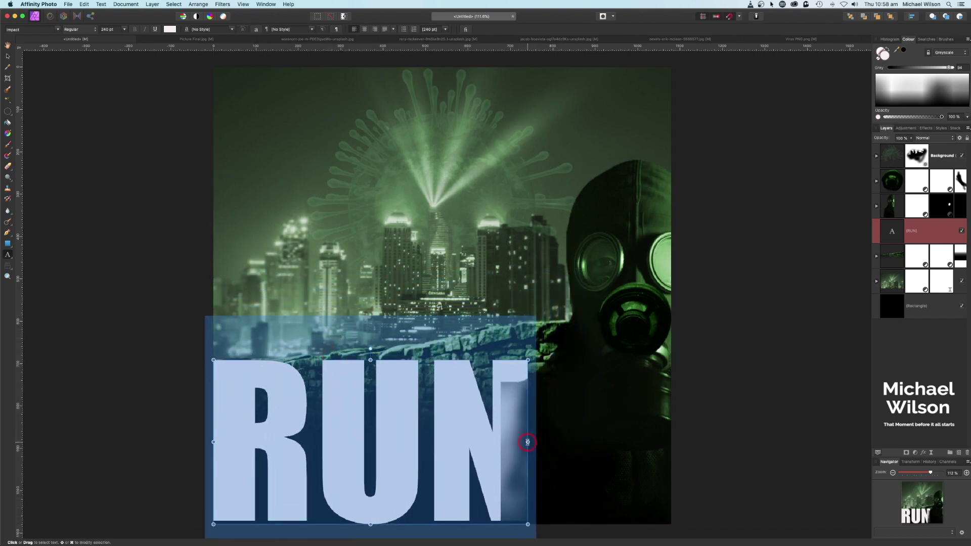
drag(528, 442, 666, 443)
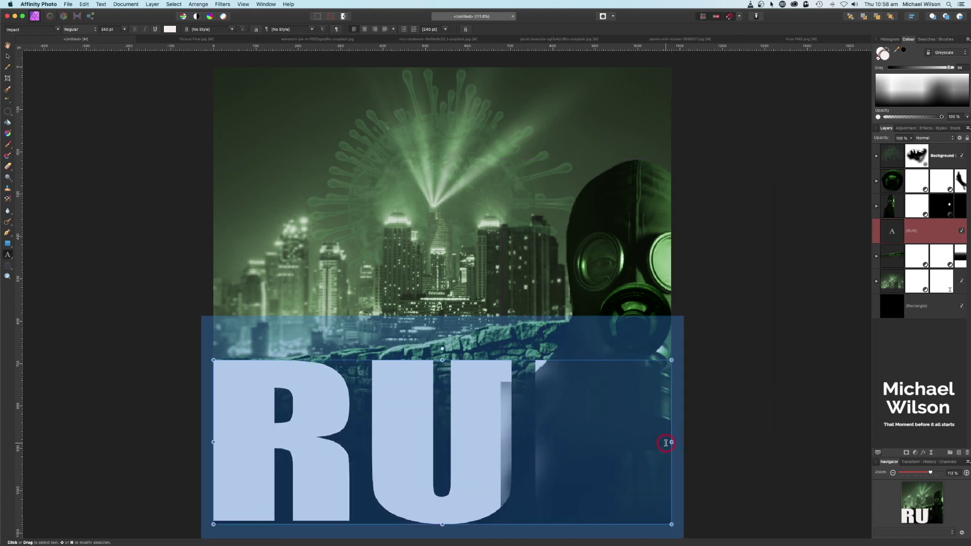
Move the RUN text layer to the top of the layer stack and slightly reduce the text's height from its upper edge.
drag(915, 232, 906, 150)
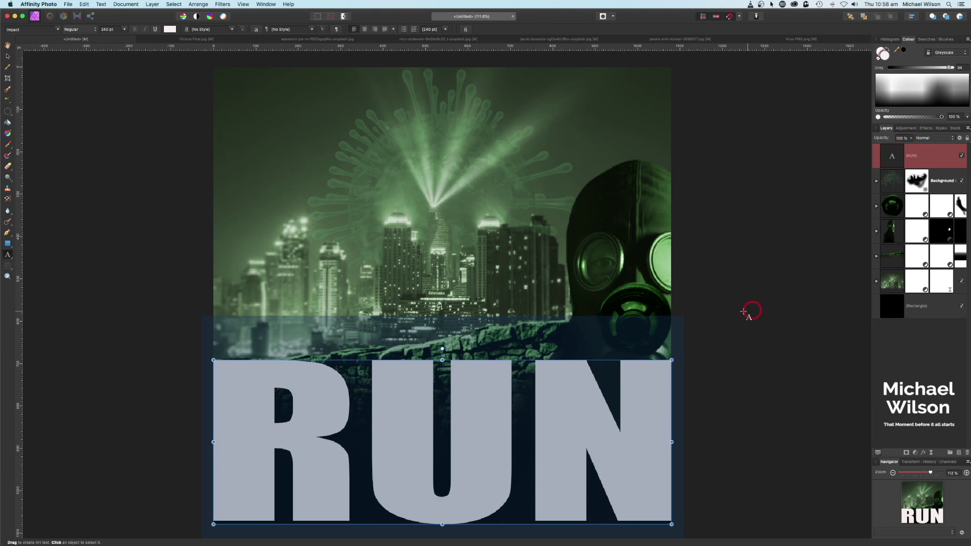
key(super+1)
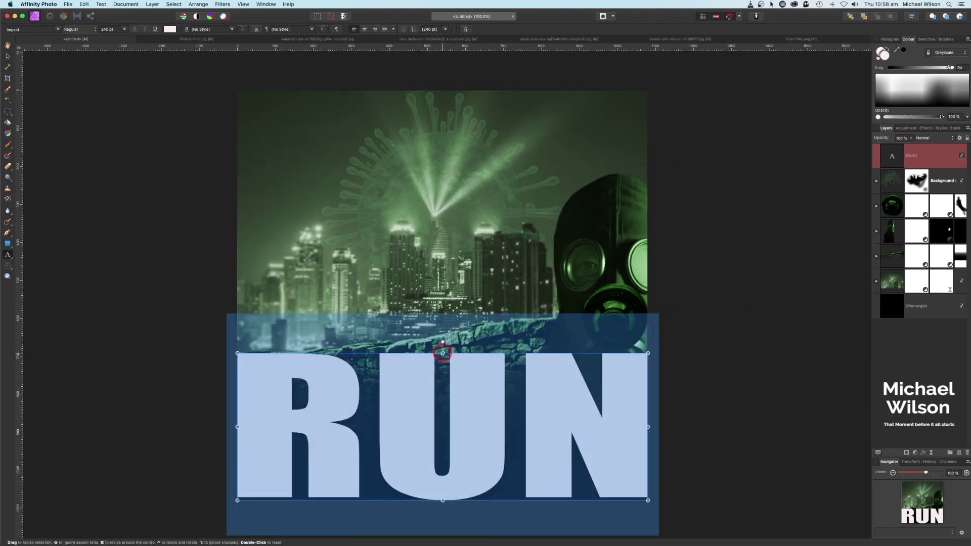
drag(442, 352, 444, 365)
key(Escape)
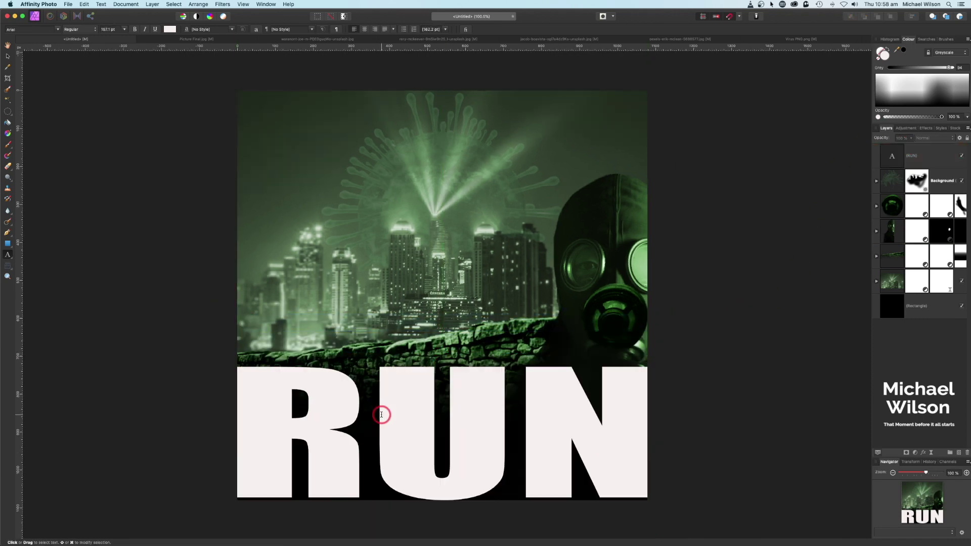
Add a mask to the RUN text and set up the Paint Brush with a Sprays and Spatters splatter brush in black.
click(377, 401)
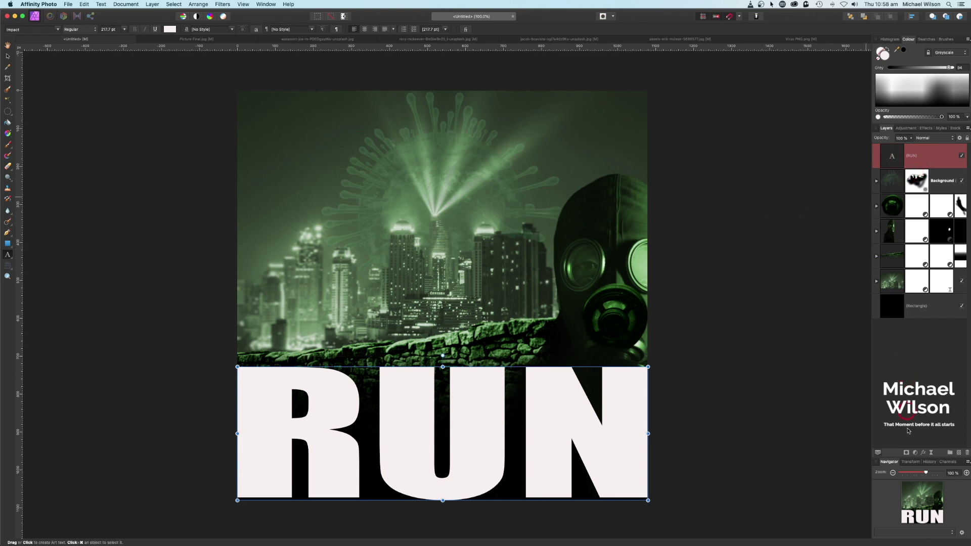
click(907, 453)
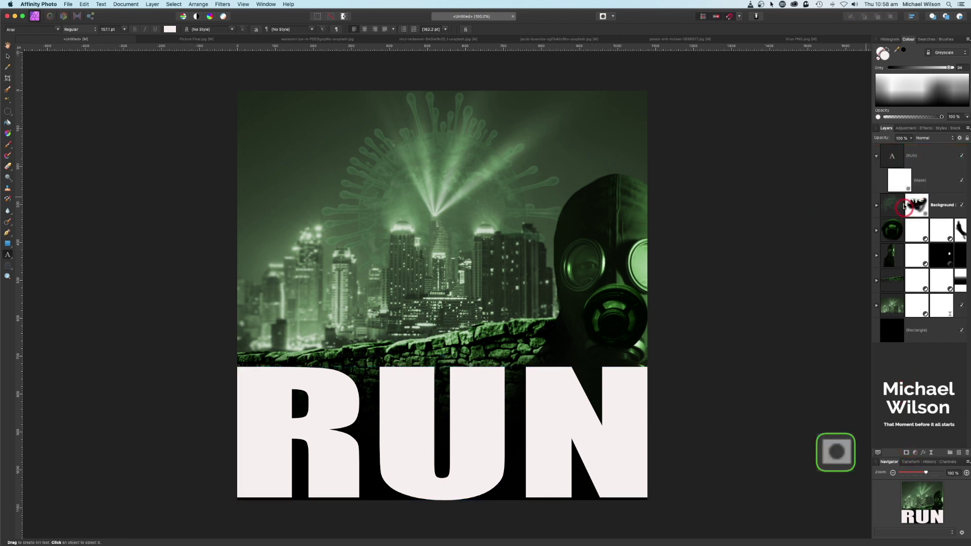
click(944, 40)
click(910, 48)
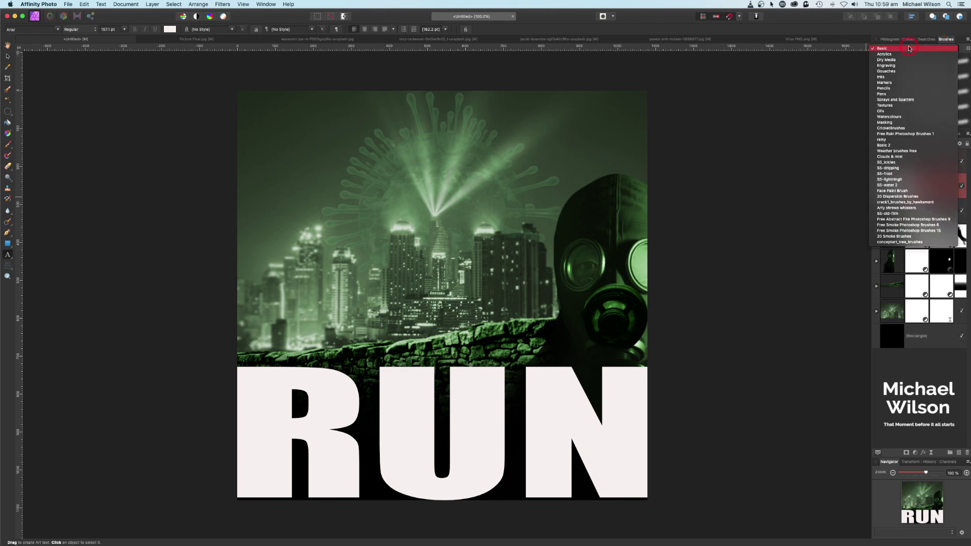
click(905, 99)
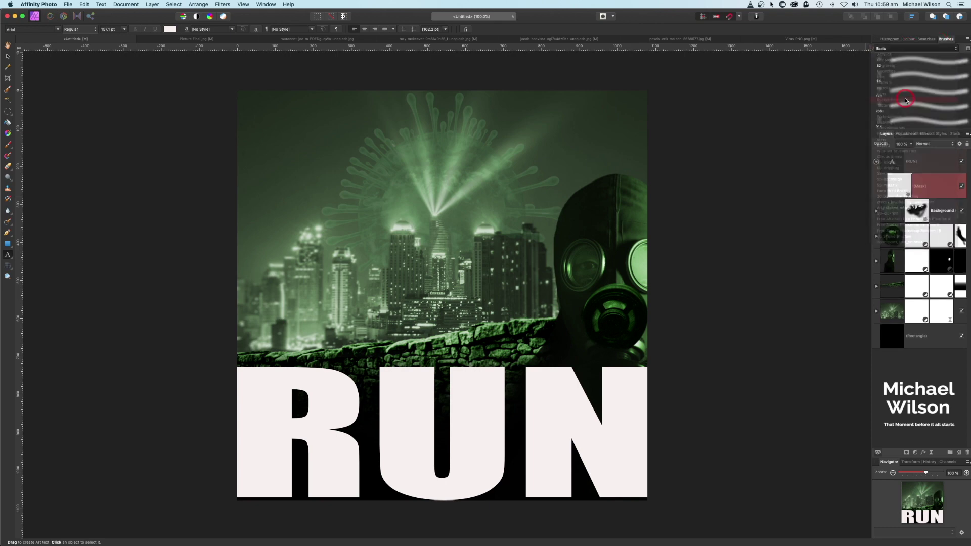
click(920, 107)
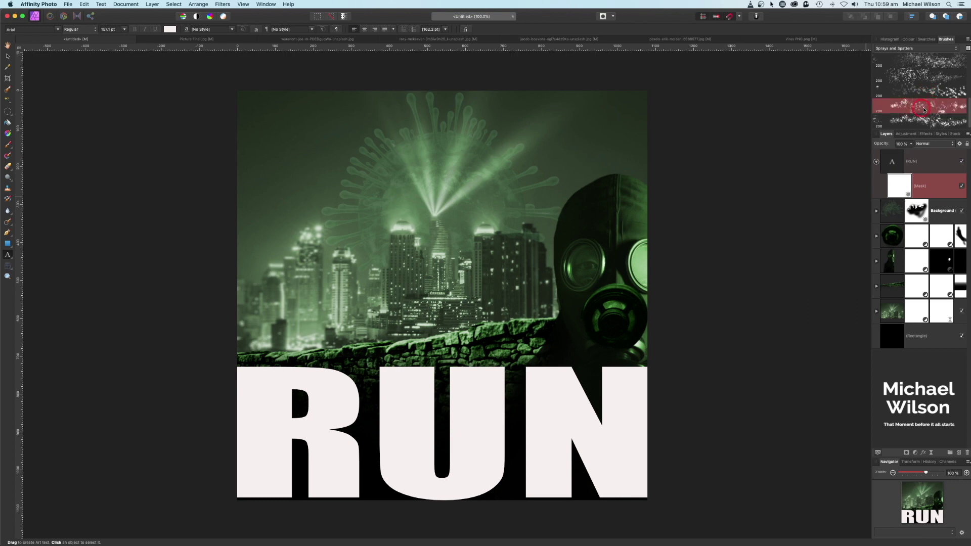
click(8, 145)
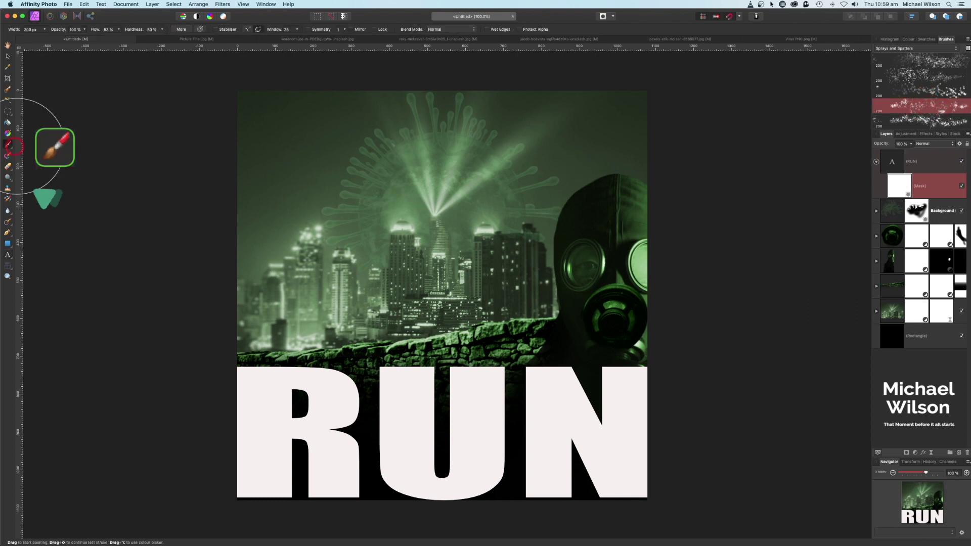
click(909, 39)
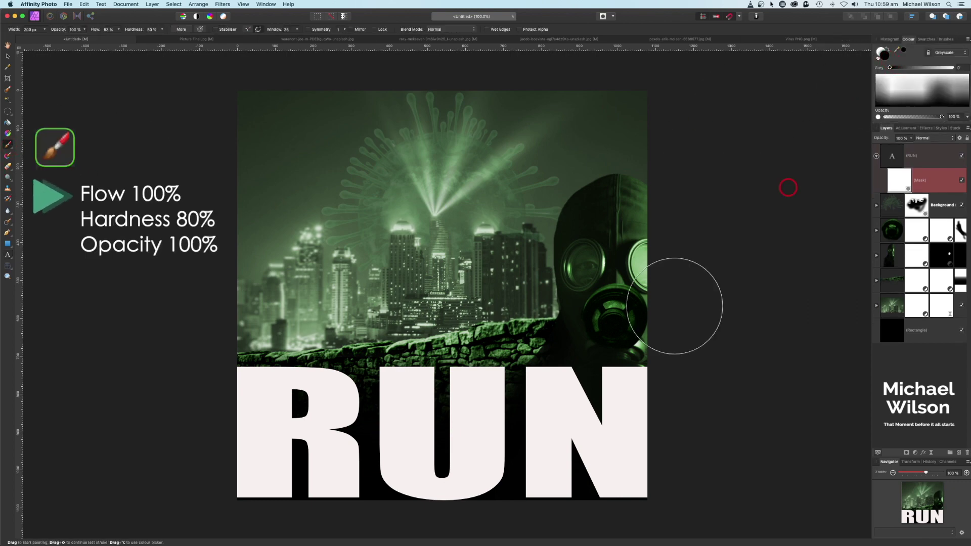
drag(429, 476, 404, 476)
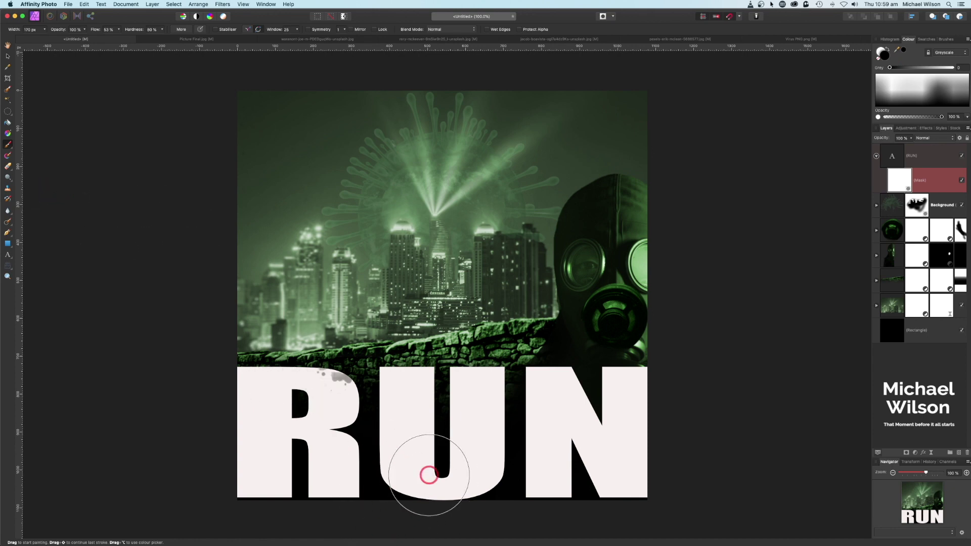
drag(389, 412, 389, 428)
key(ctrl+z)
Dab splatter marks on the RUN text's mask around the edges and corners of all three letters with a brush about 75 px wide.
click(277, 482)
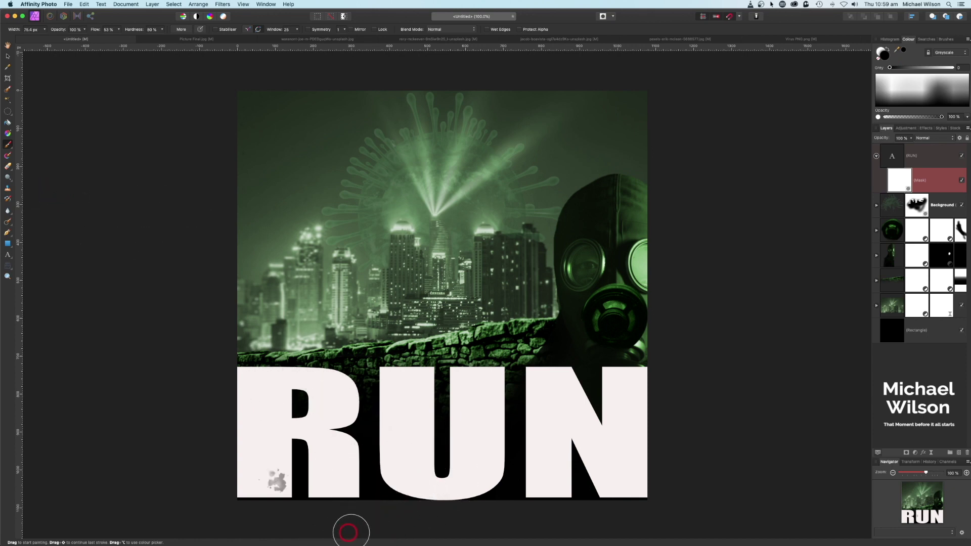
click(355, 478)
click(349, 480)
click(407, 477)
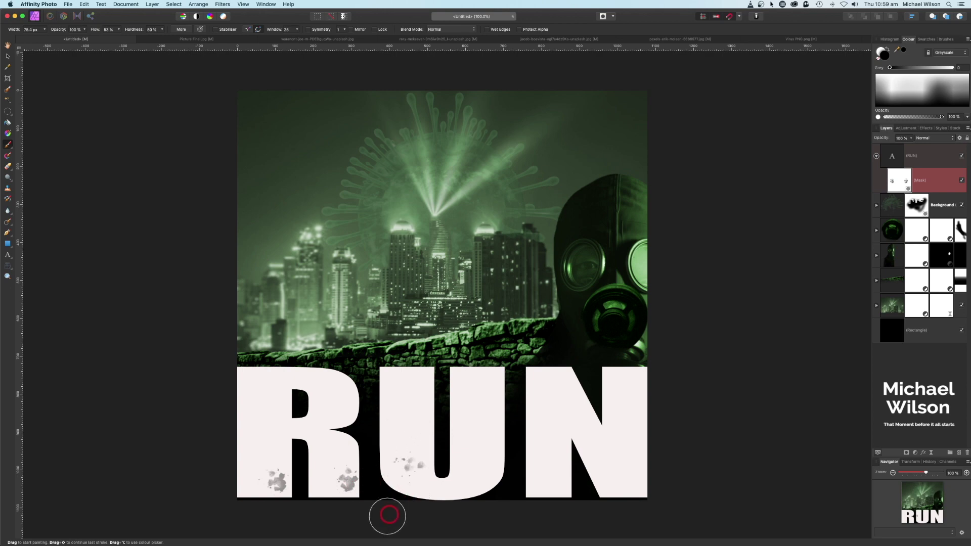
click(486, 476)
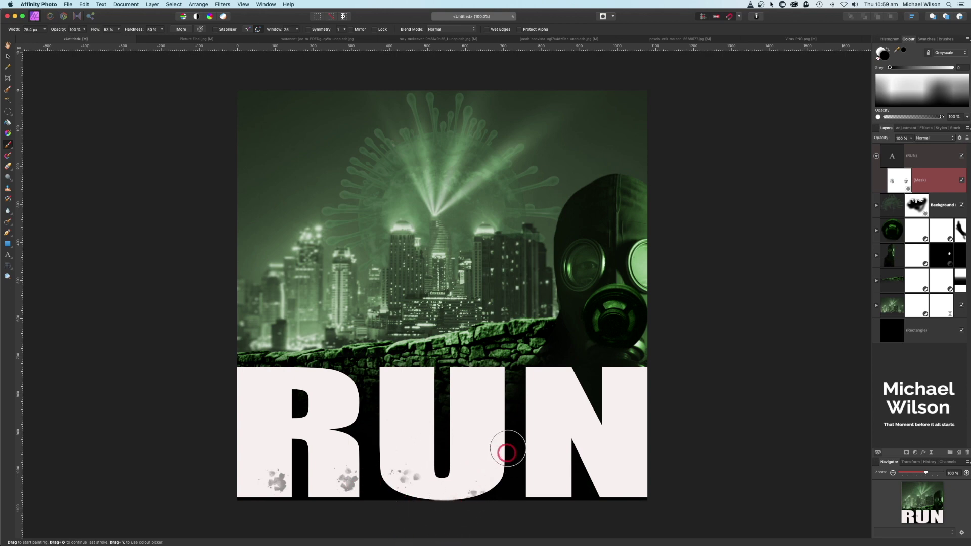
click(544, 481)
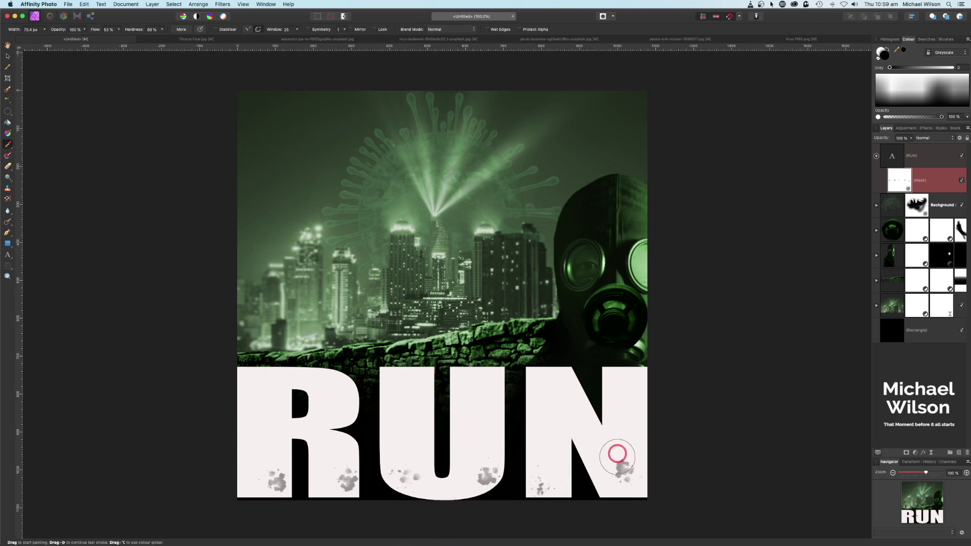
click(628, 485)
click(622, 374)
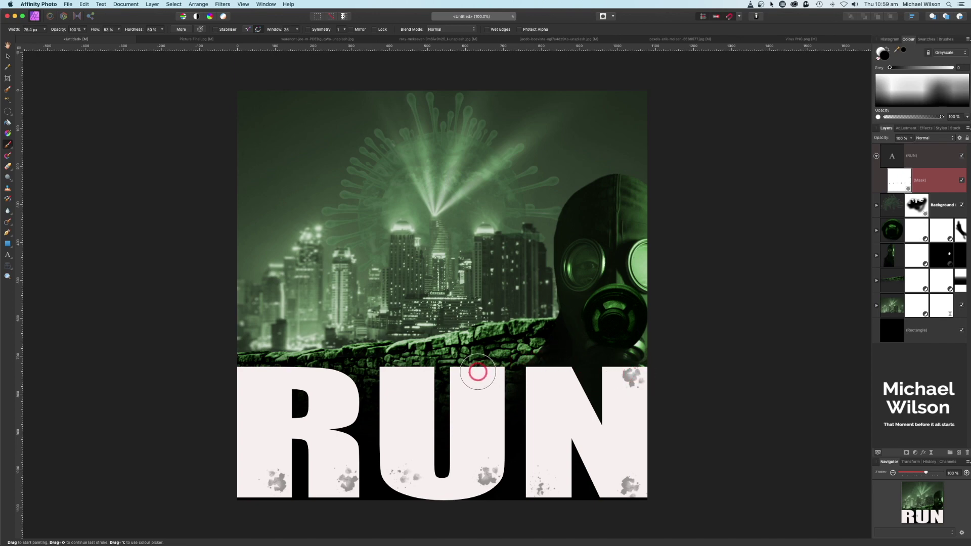
click(392, 439)
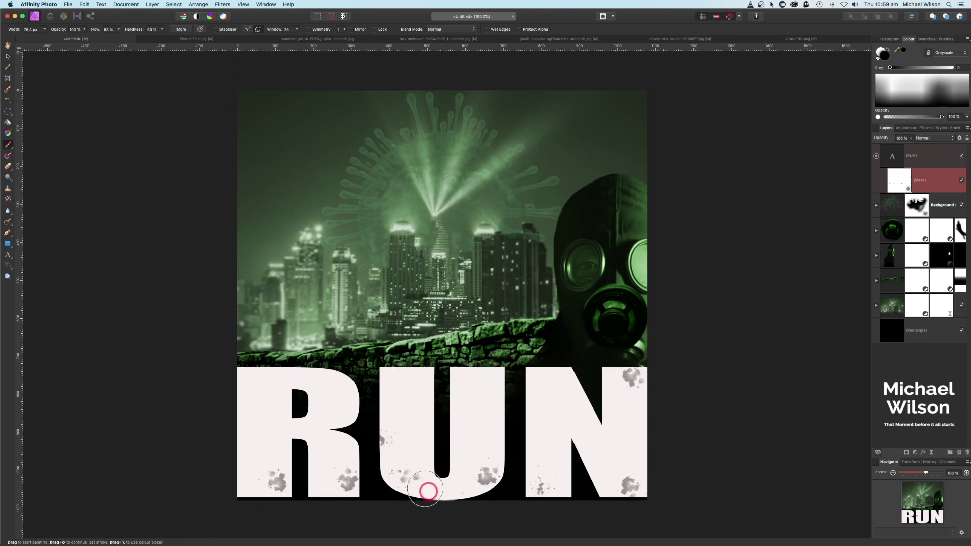
click(250, 383)
click(329, 468)
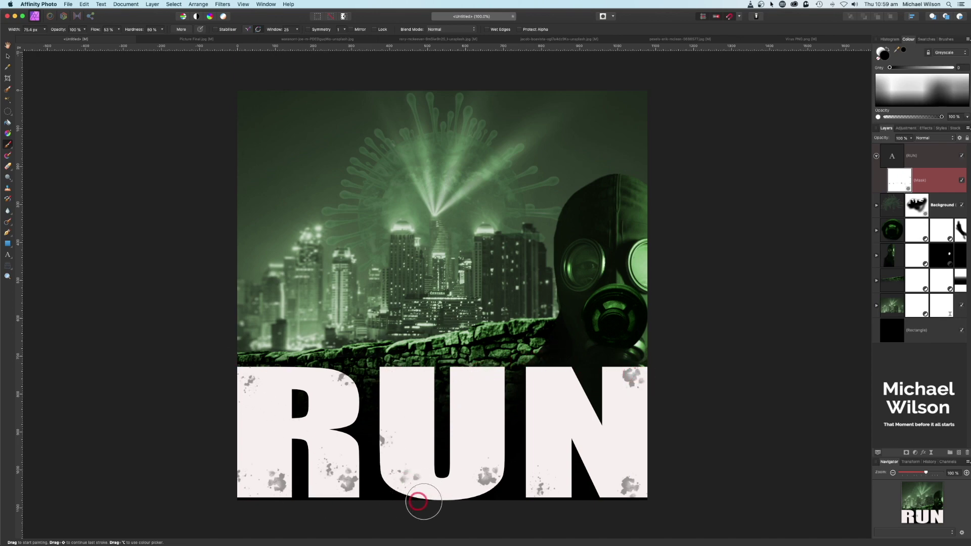
click(449, 489)
click(496, 412)
click(528, 429)
click(617, 453)
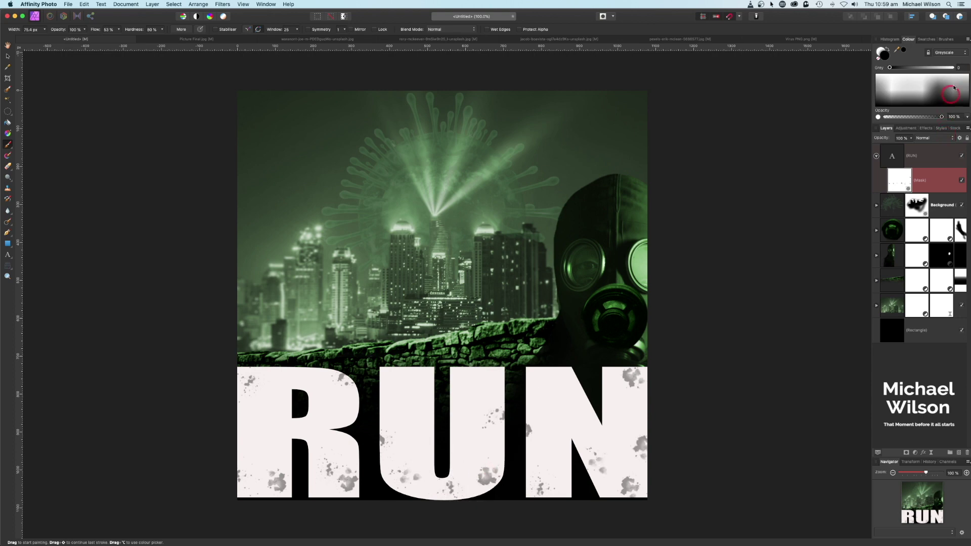
Choose a fine speckle brush from Sprays and Spatters and paint dark specks on the mask across all three RUN letters.
click(947, 39)
scroll(936, 99, down, 5)
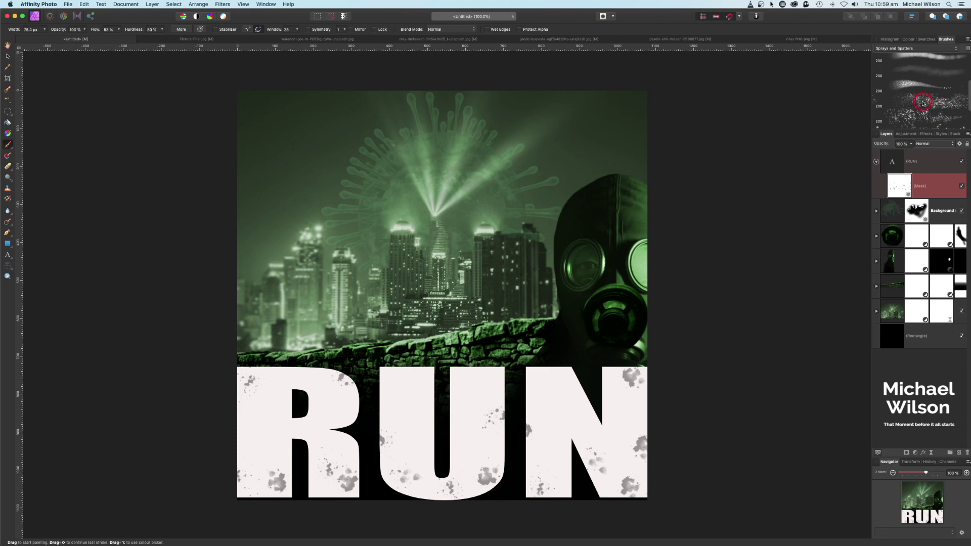
click(922, 103)
click(639, 440)
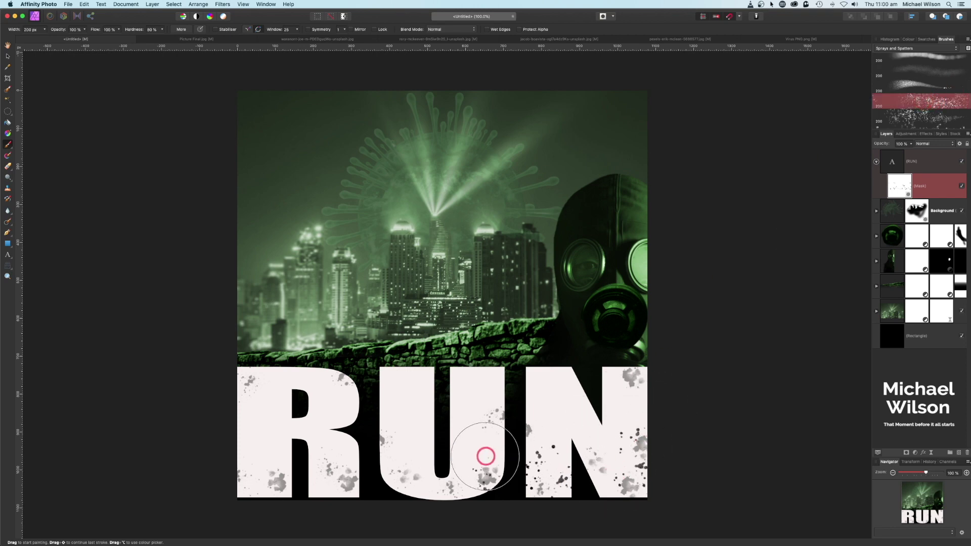
mouse_move(485, 457)
mouse_down()
mouse_move(459, 445)
mouse_move(389, 446)
mouse_move(448, 503)
mouse_move(359, 347)
mouse_move(424, 391)
mouse_move(532, 438)
mouse_move(632, 457)
mouse_move(613, 442)
mouse_move(524, 434)
mouse_move(618, 447)
mouse_up()
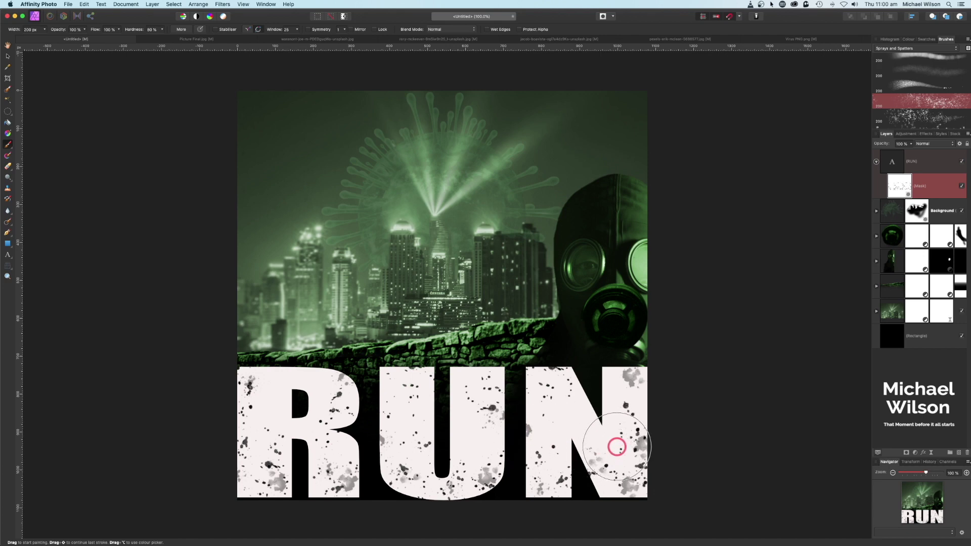
Lower the RUN text layer's opacity to a dim translucent grey and shift the text slightly down to meet the canvas's lower edge.
click(892, 160)
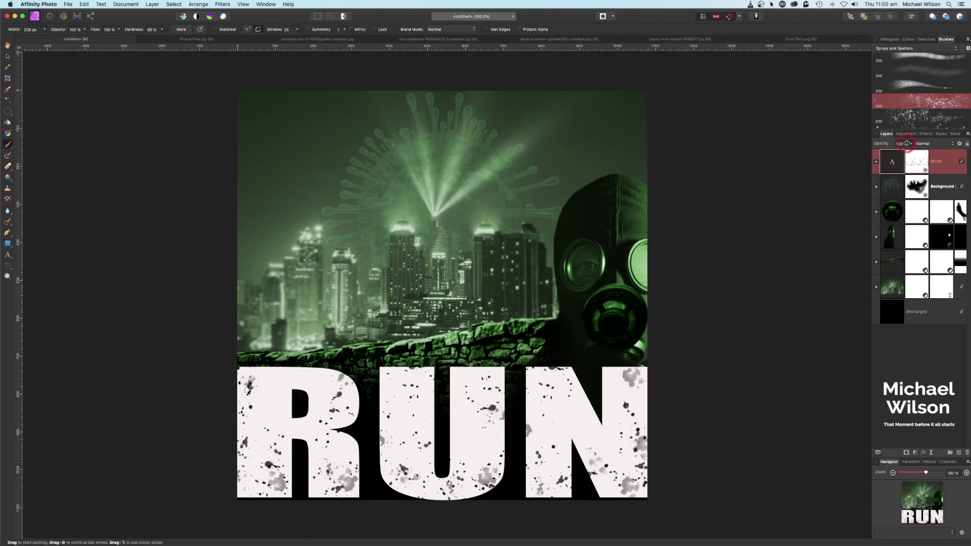
click(911, 145)
drag(911, 154, 862, 158)
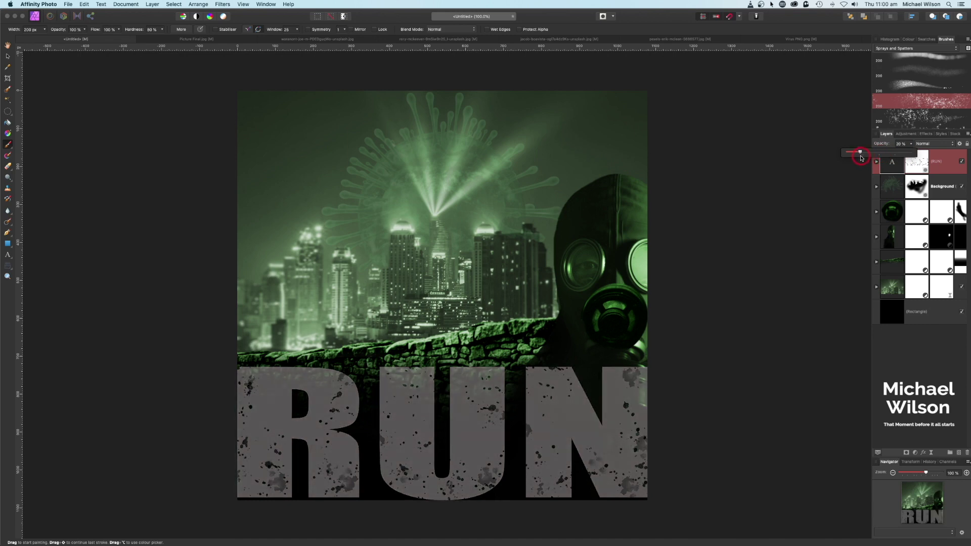
key(v)
click(709, 275)
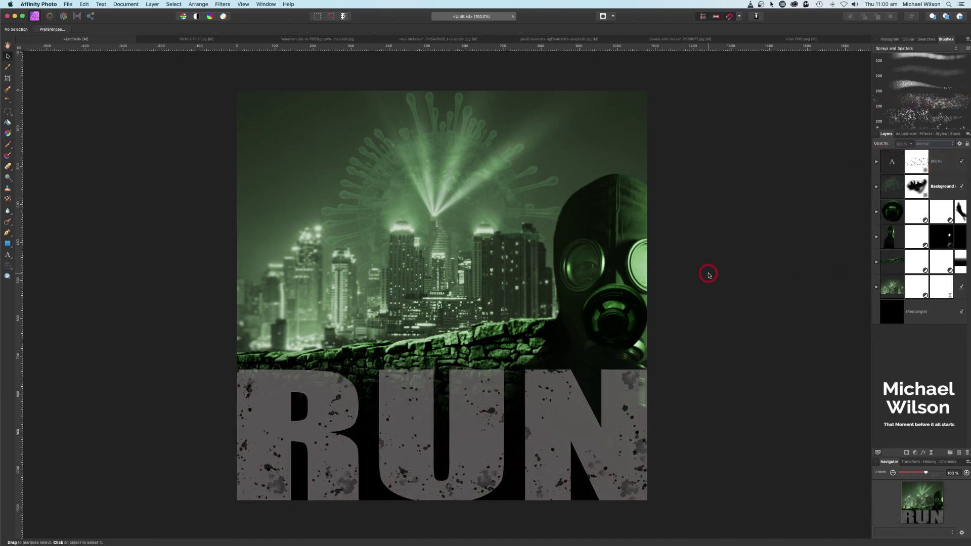
Select all layers from the RUN text down to the black rectangle and create a merged pixel layer with Merge Visible.
click(894, 167)
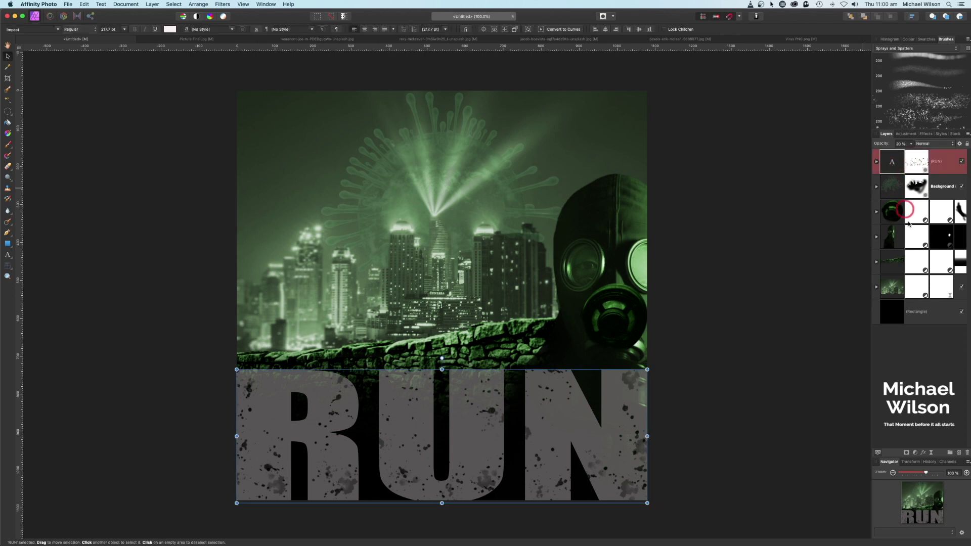
shift+click(899, 322)
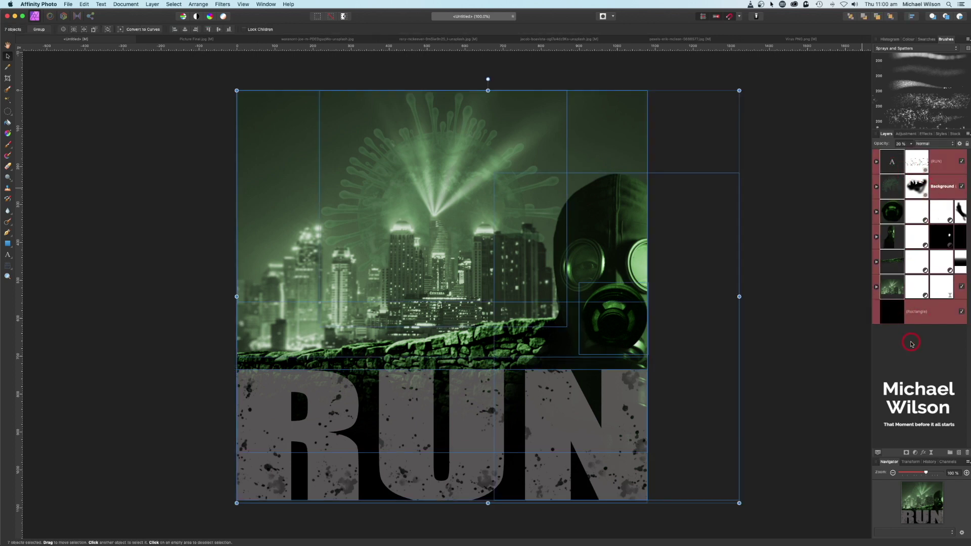
click(153, 5)
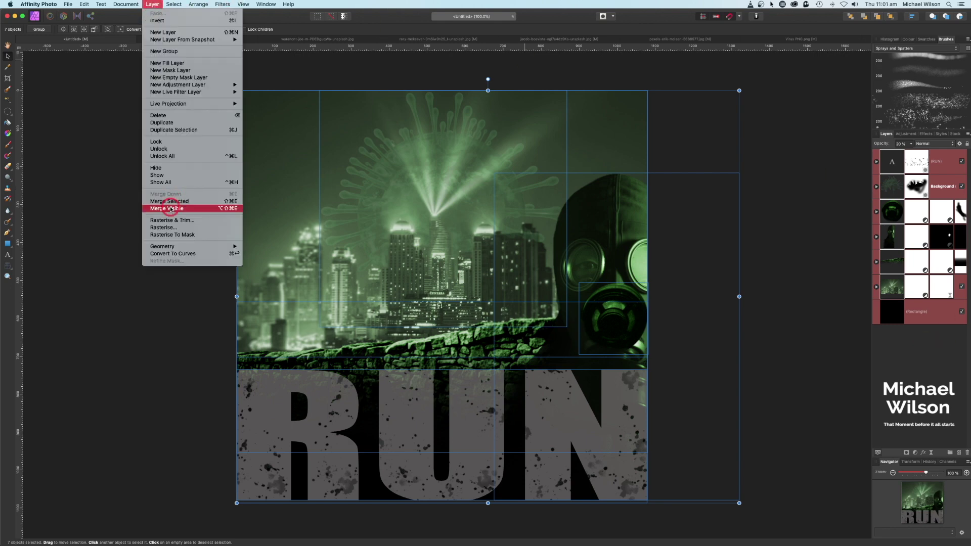
click(94, 192)
key(super+shift+alt+e)
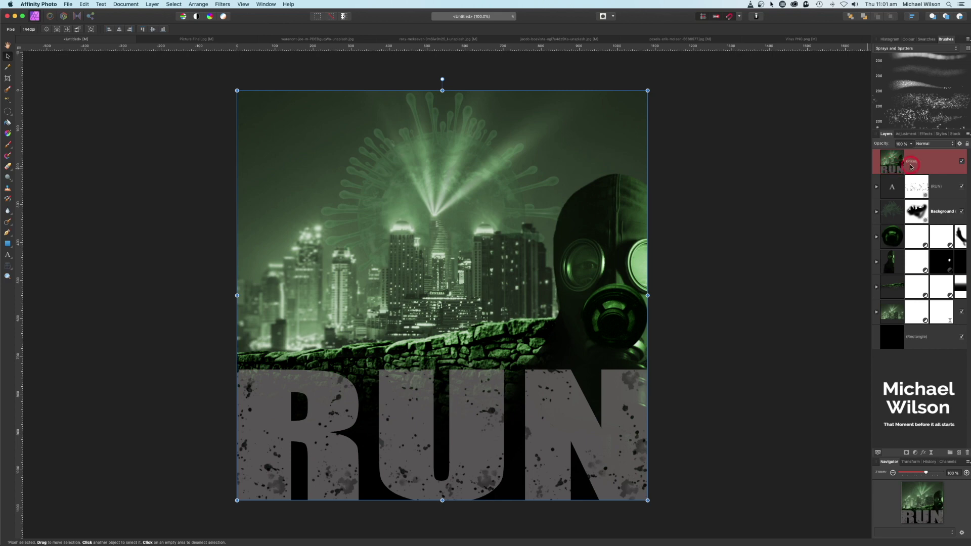
Apply the Add Noise filter to the merged pixel layer with Gaussian noise at 31% intensity.
click(223, 5)
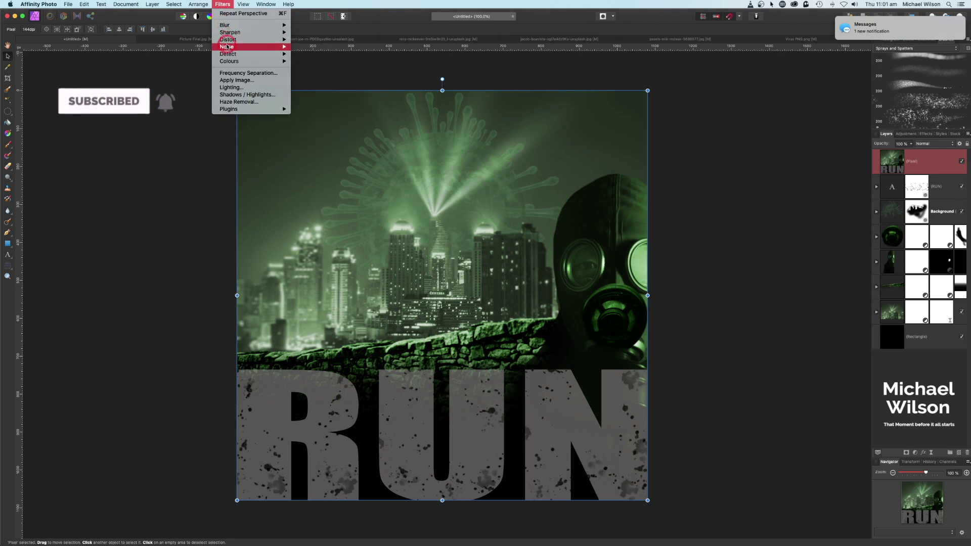
mouse_move(226, 46)
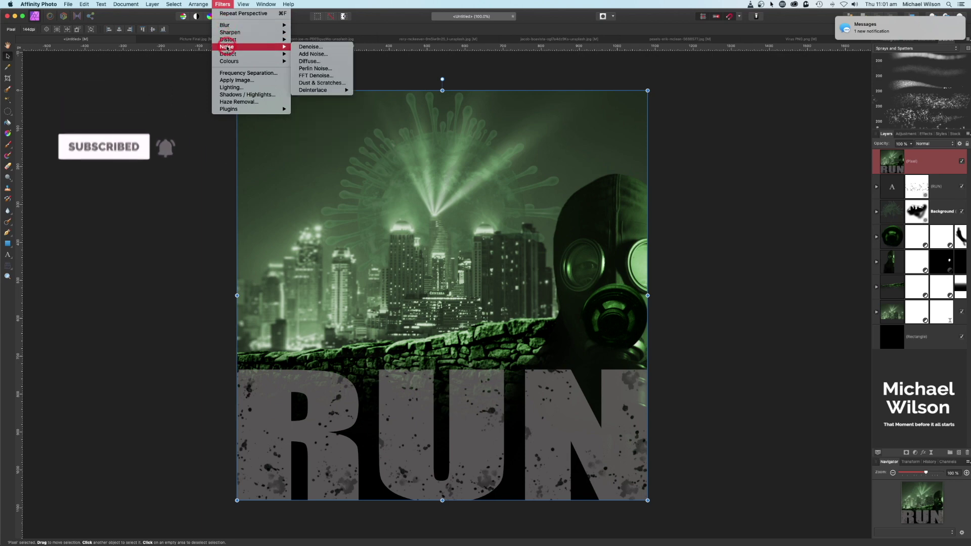
click(313, 54)
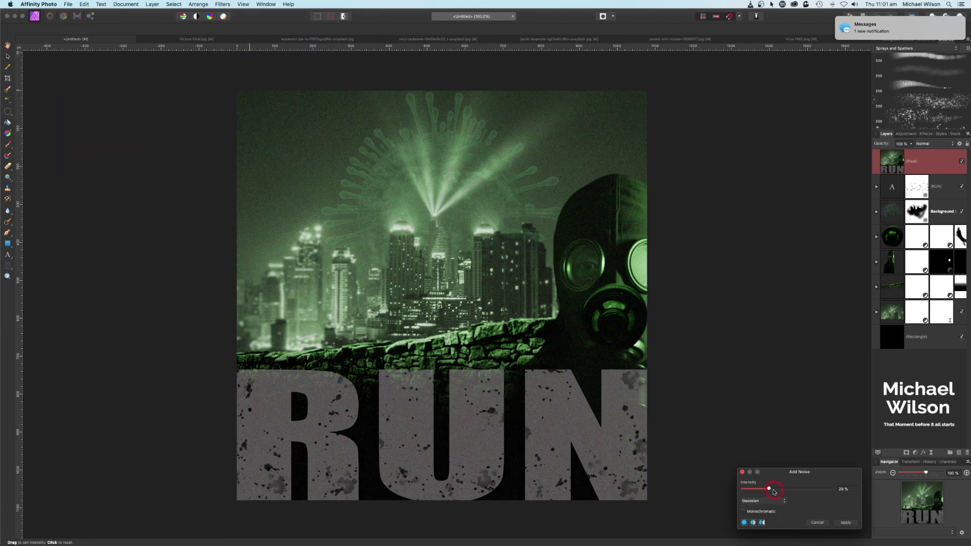
drag(768, 489, 770, 490)
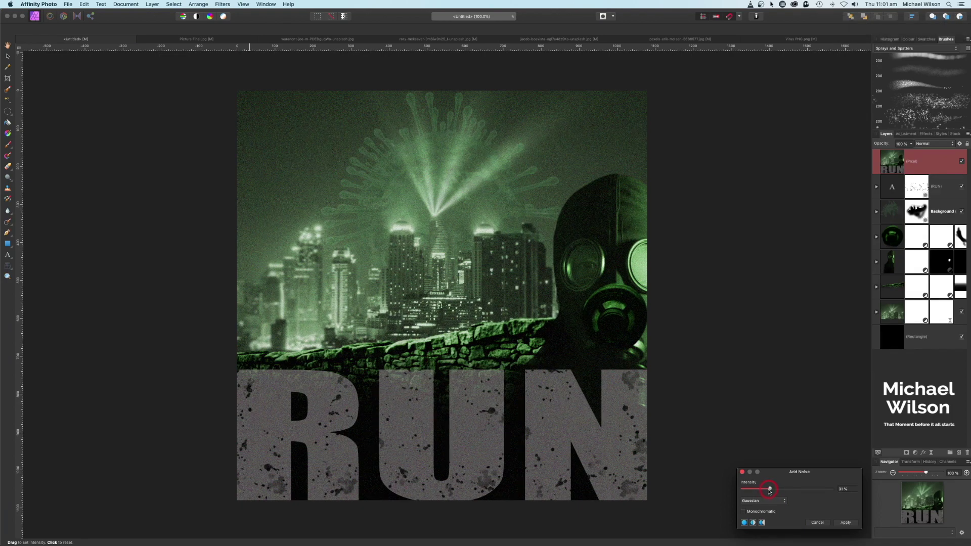
click(846, 524)
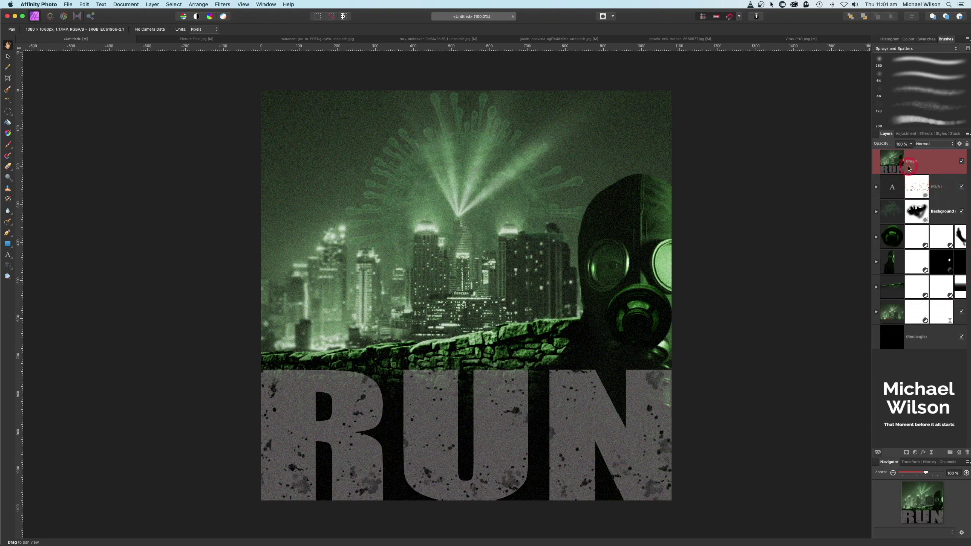
Tone map the merged pixel layer with tone compression at 0% and local contrast at 16%, and apply the result.
click(78, 17)
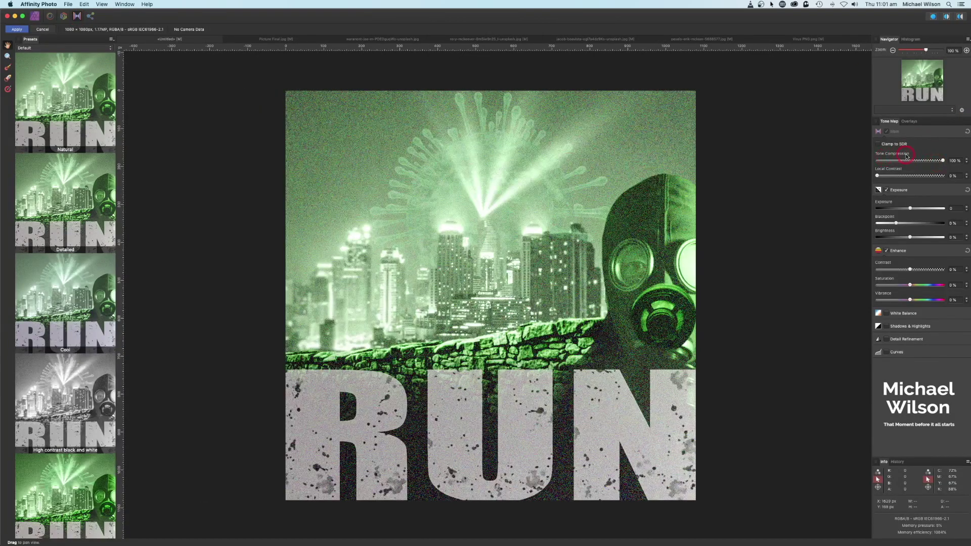
drag(937, 161, 886, 178)
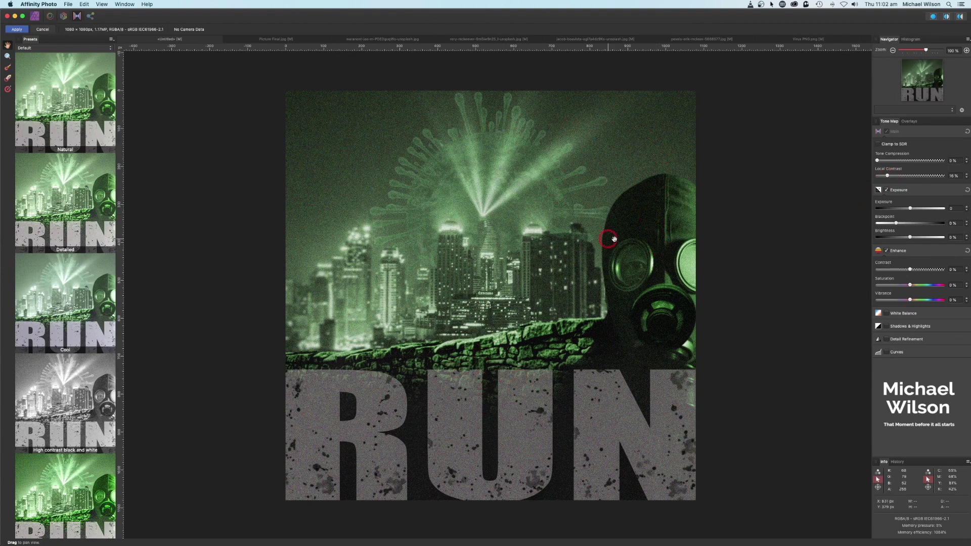
click(17, 29)
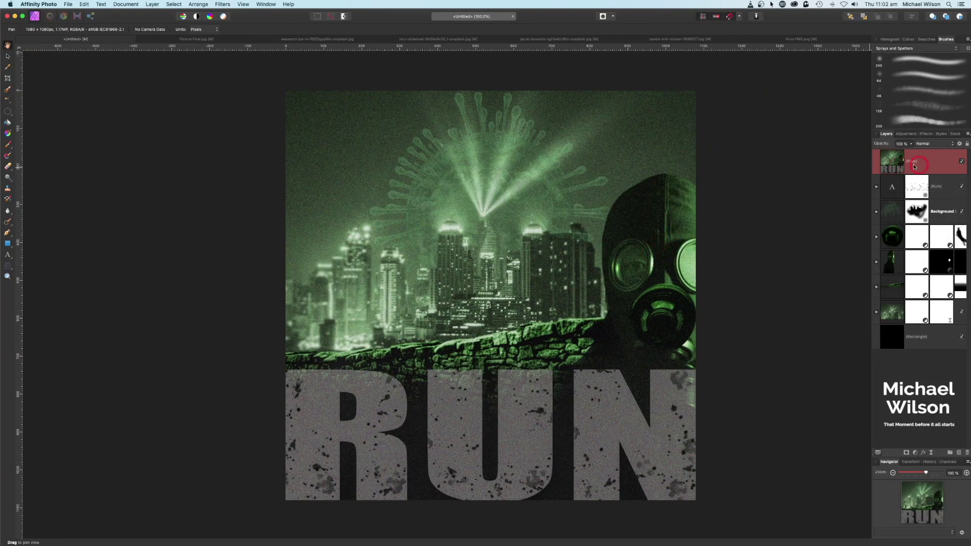
Add a Curves adjustment above the merged pixel layer and pull the master curve's midpoint slightly down to darken the whole poster.
click(918, 452)
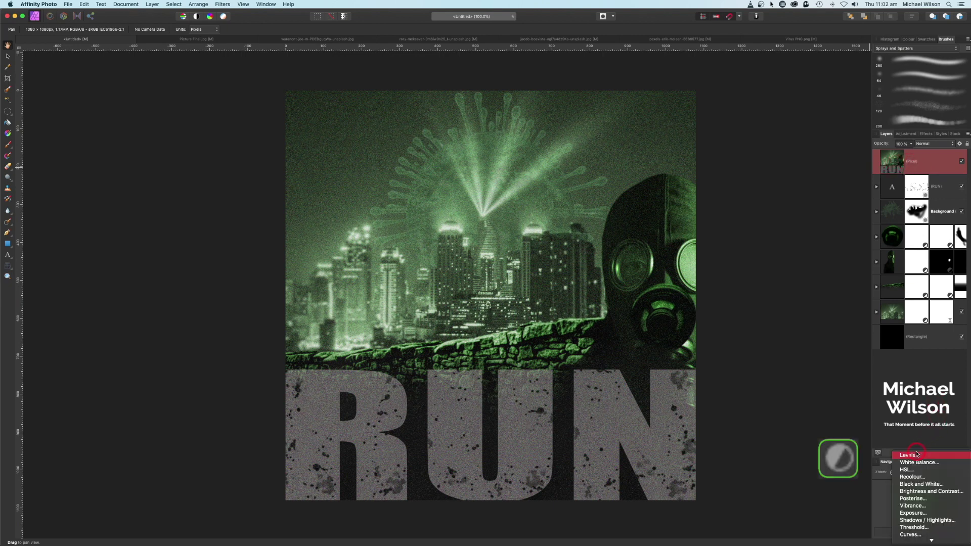
click(917, 535)
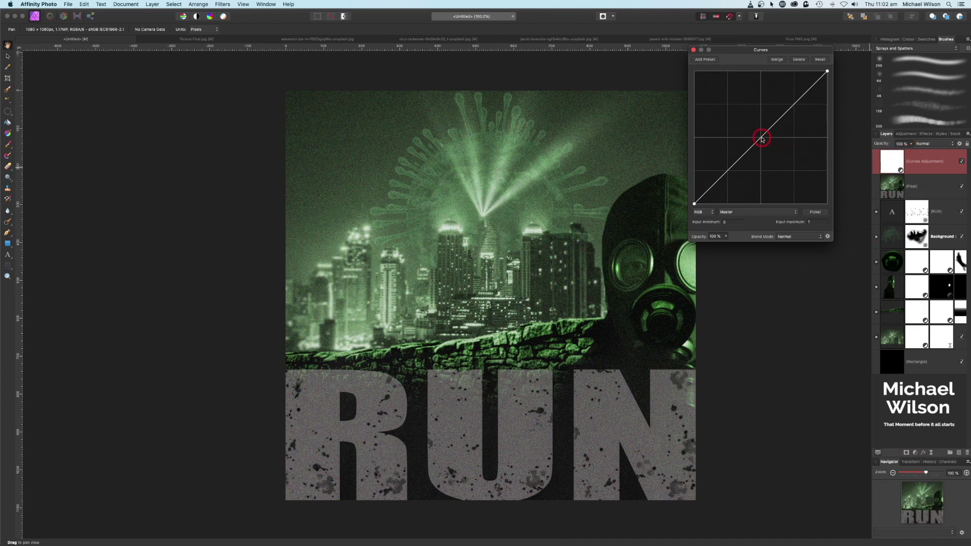
drag(762, 139, 772, 148)
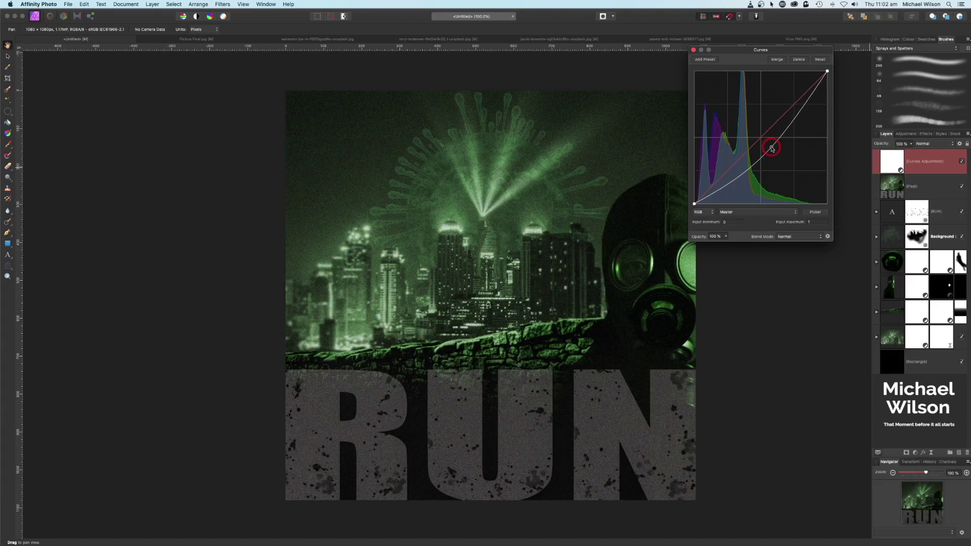
click(149, 283)
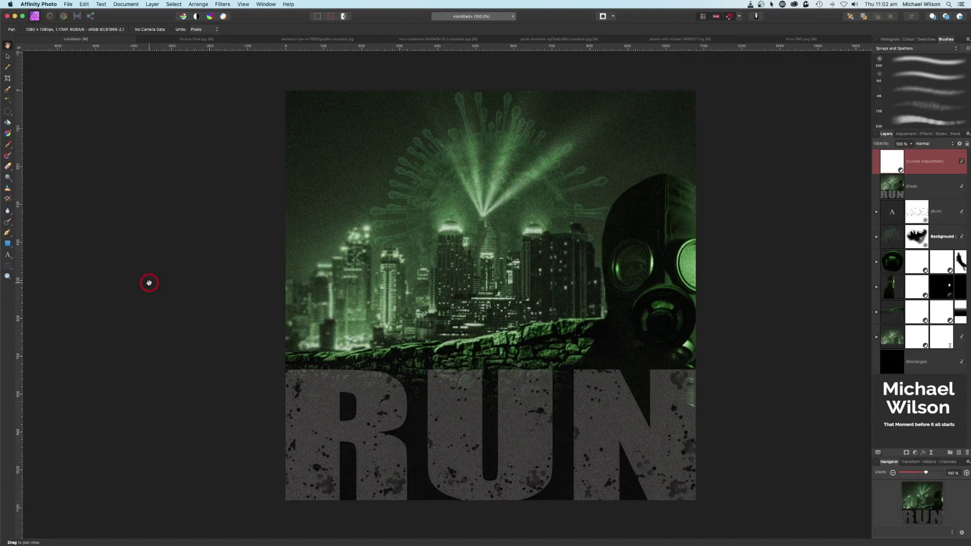